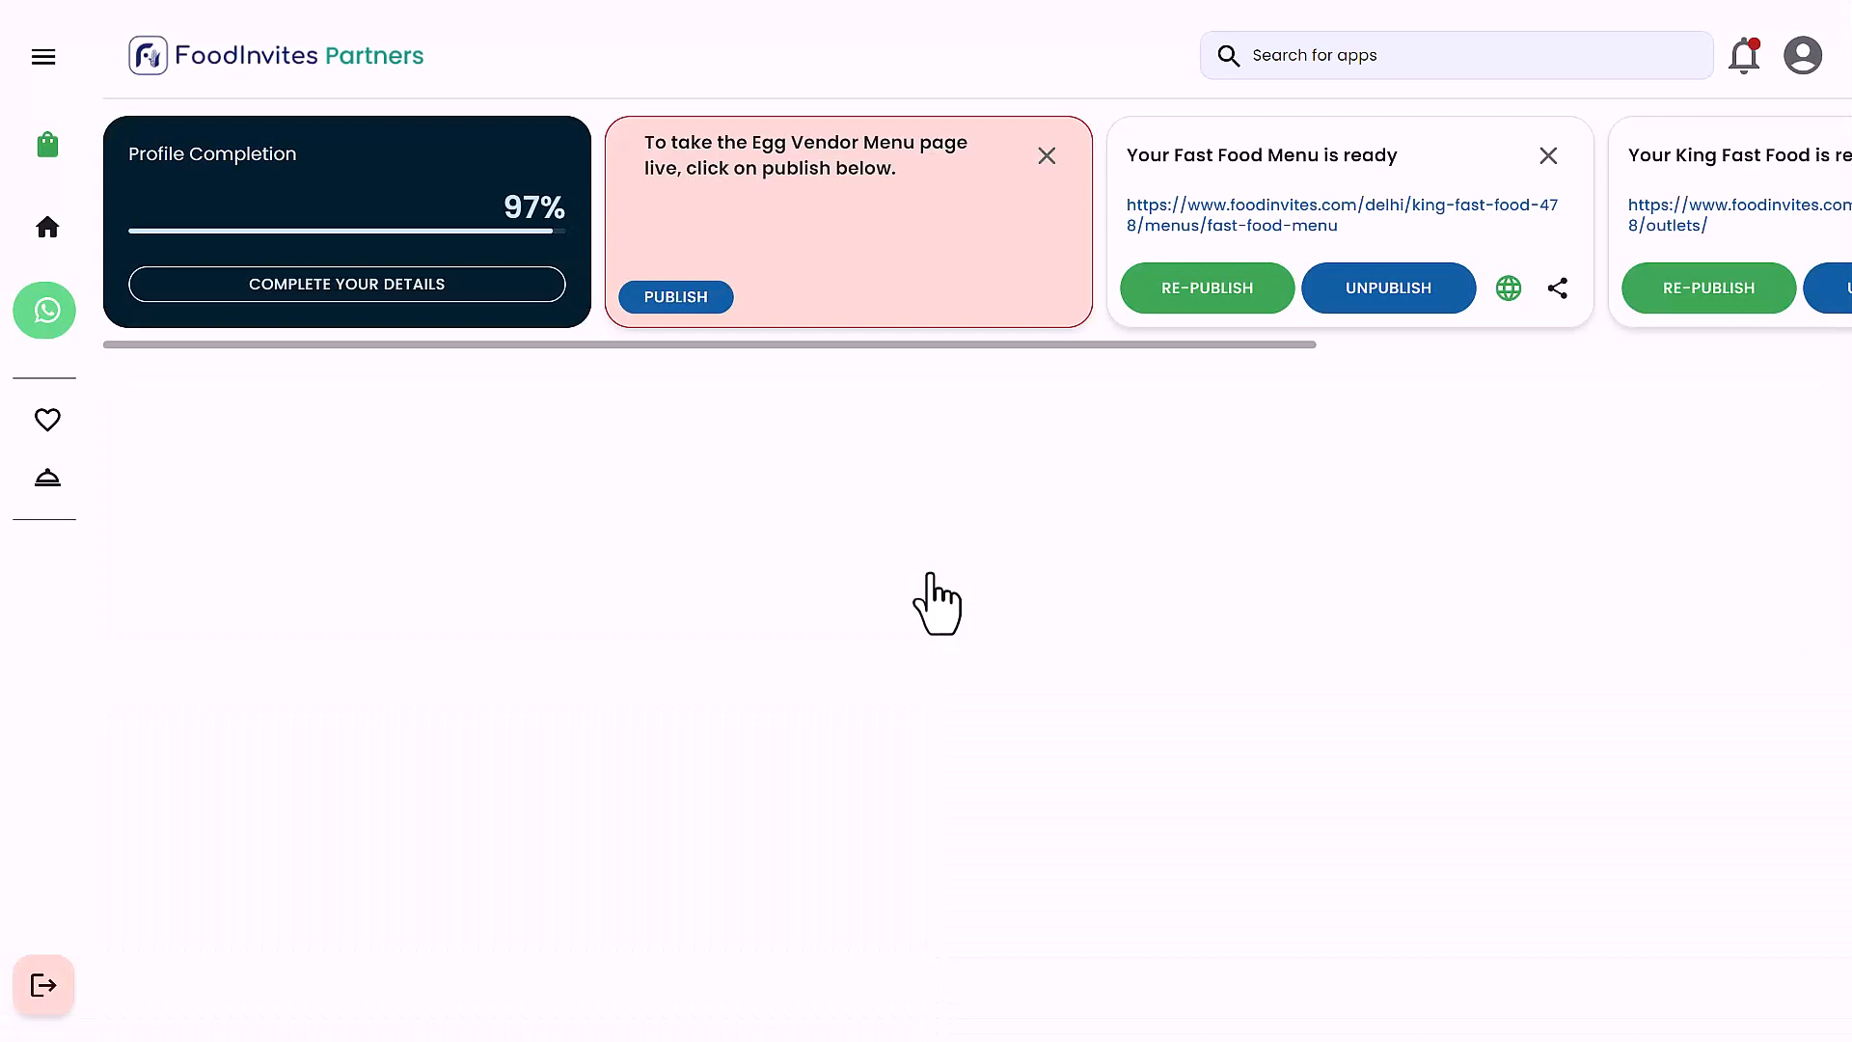
Open the Menus app in the Menu Management section
{"action": "scroll", "coordinate": [931, 588], "scroll_direction": "down", "scroll_amount": 10}
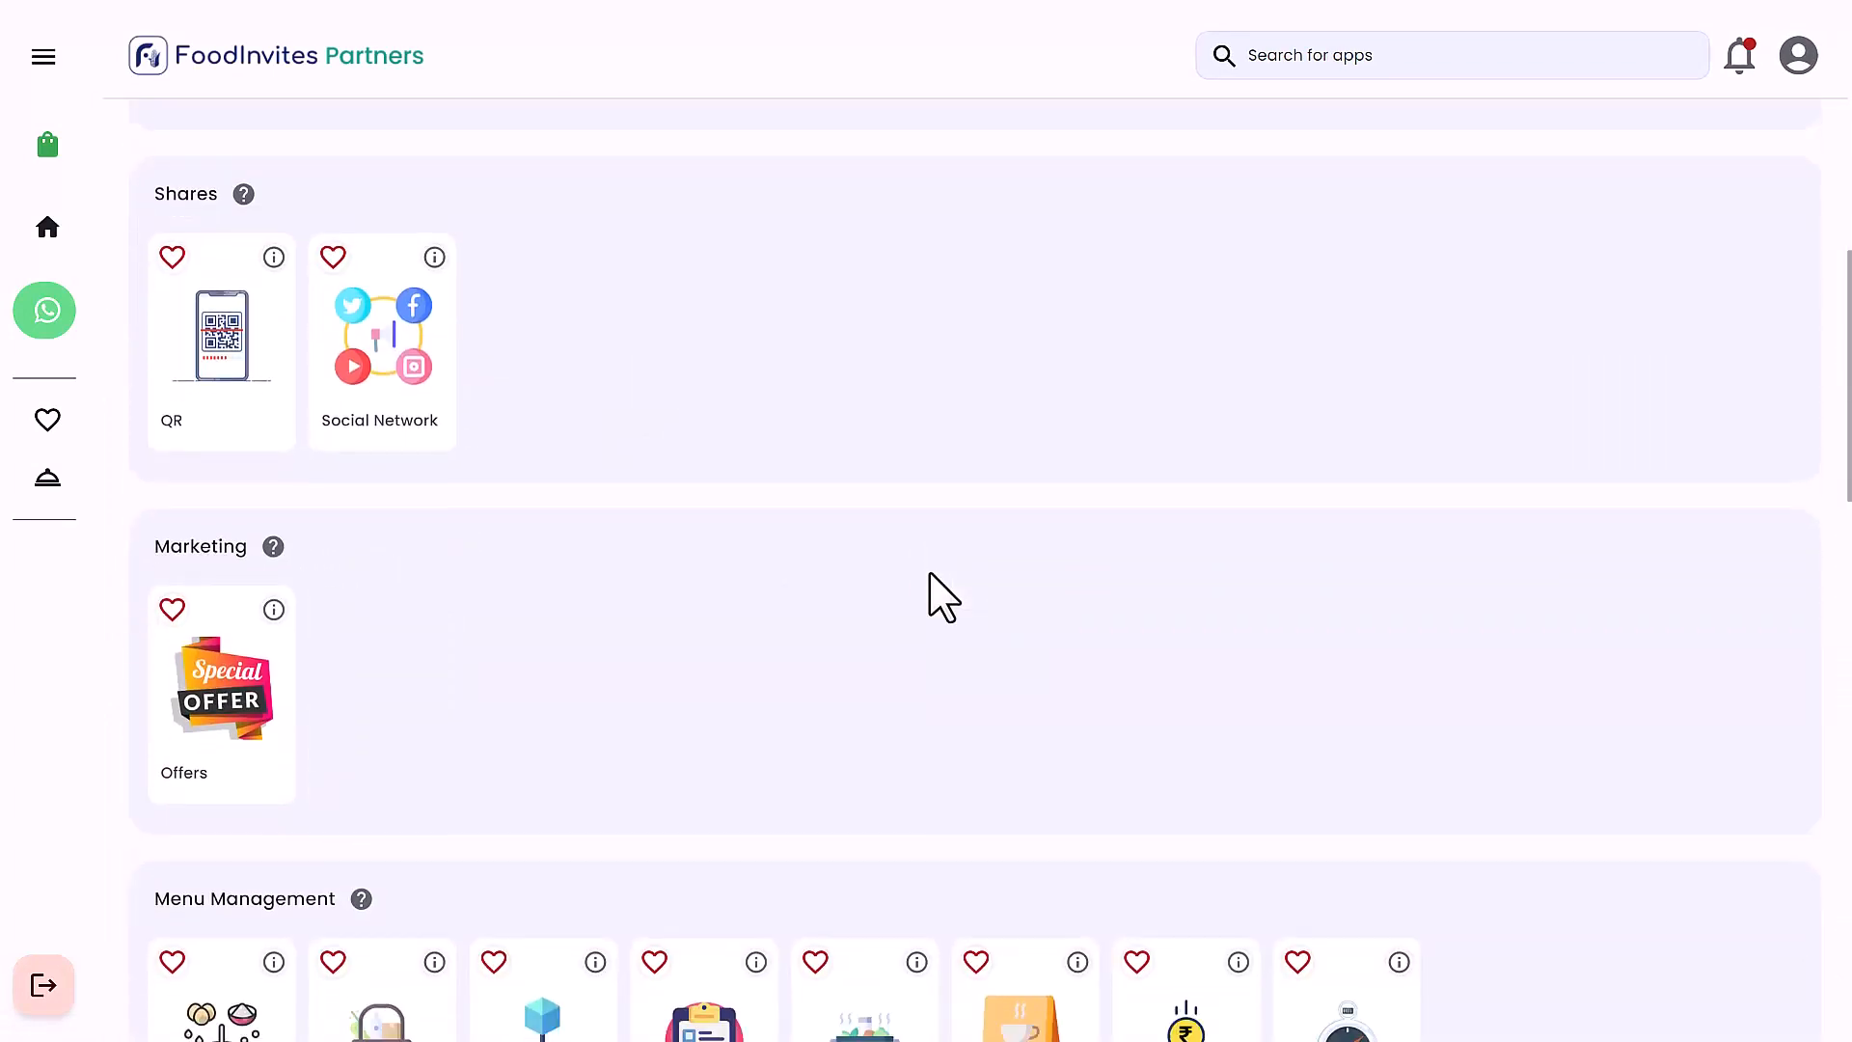
{"action": "scroll", "coordinate": [932, 577], "scroll_direction": "down", "scroll_amount": 5}
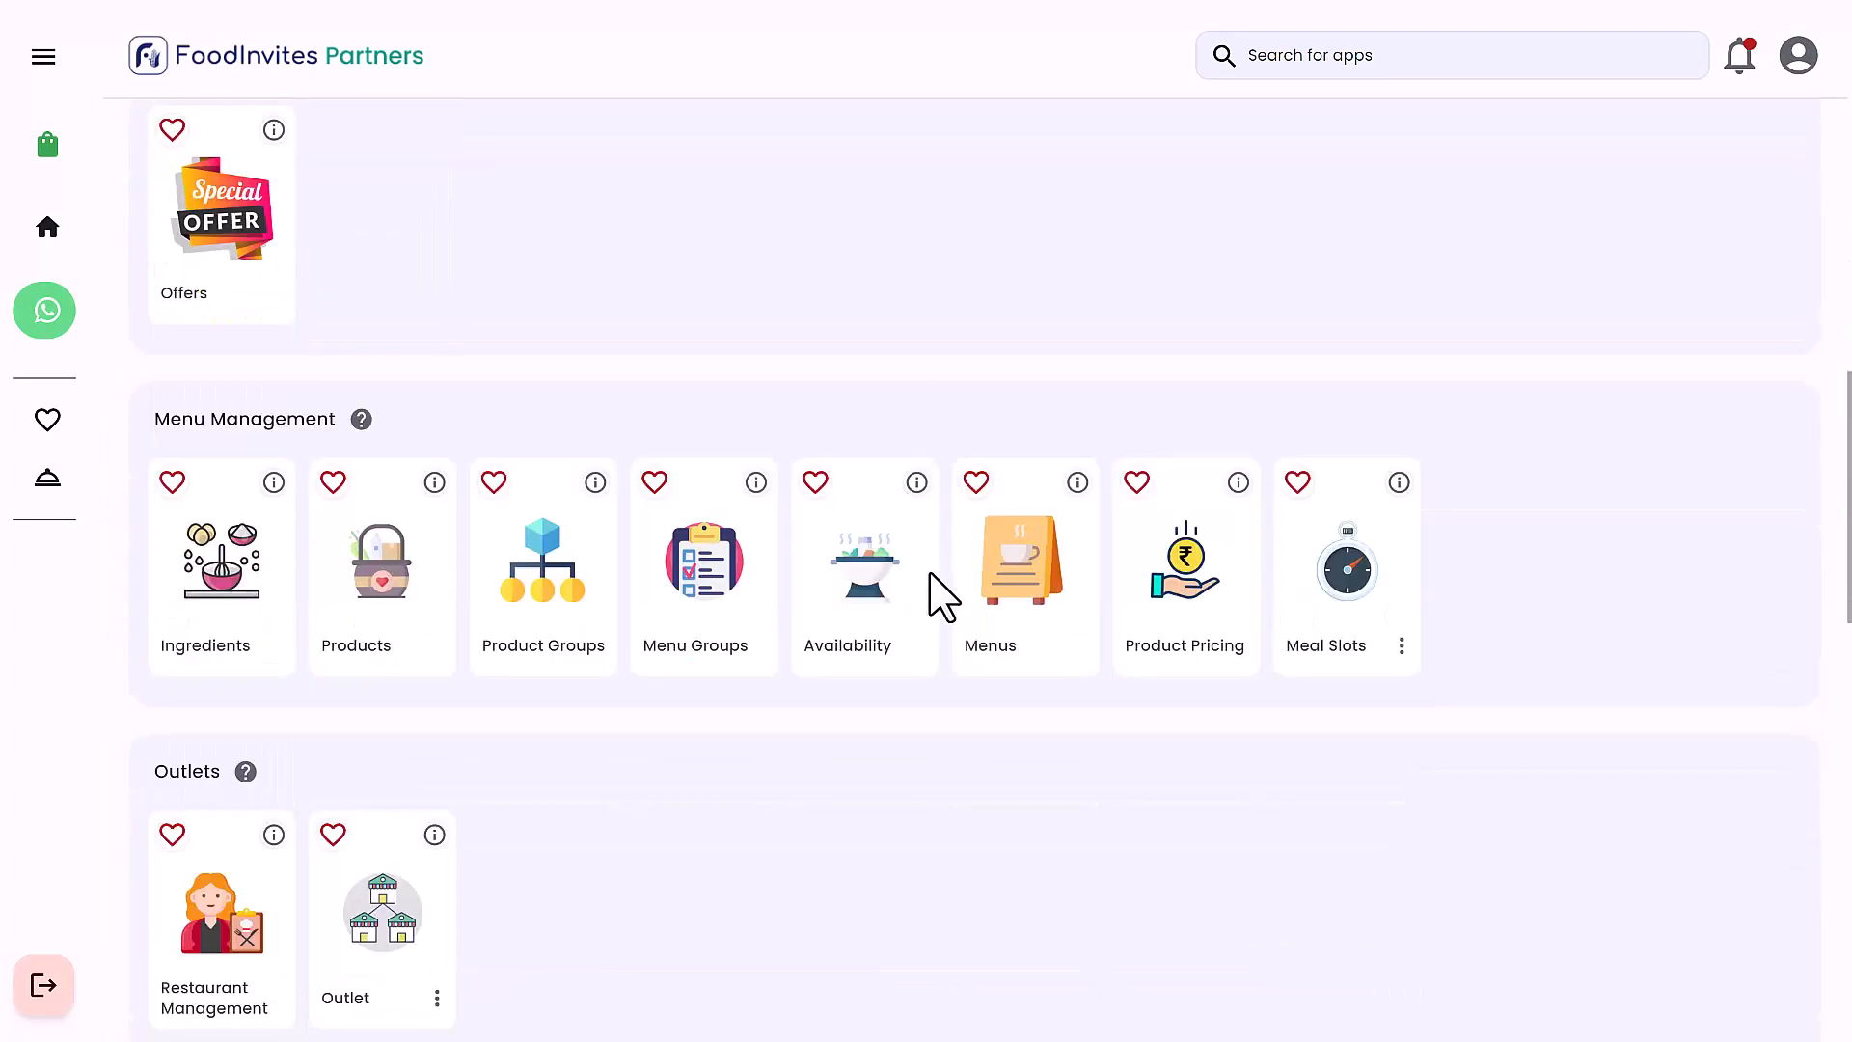
{"action": "left_click", "coordinate": [1034, 593]}
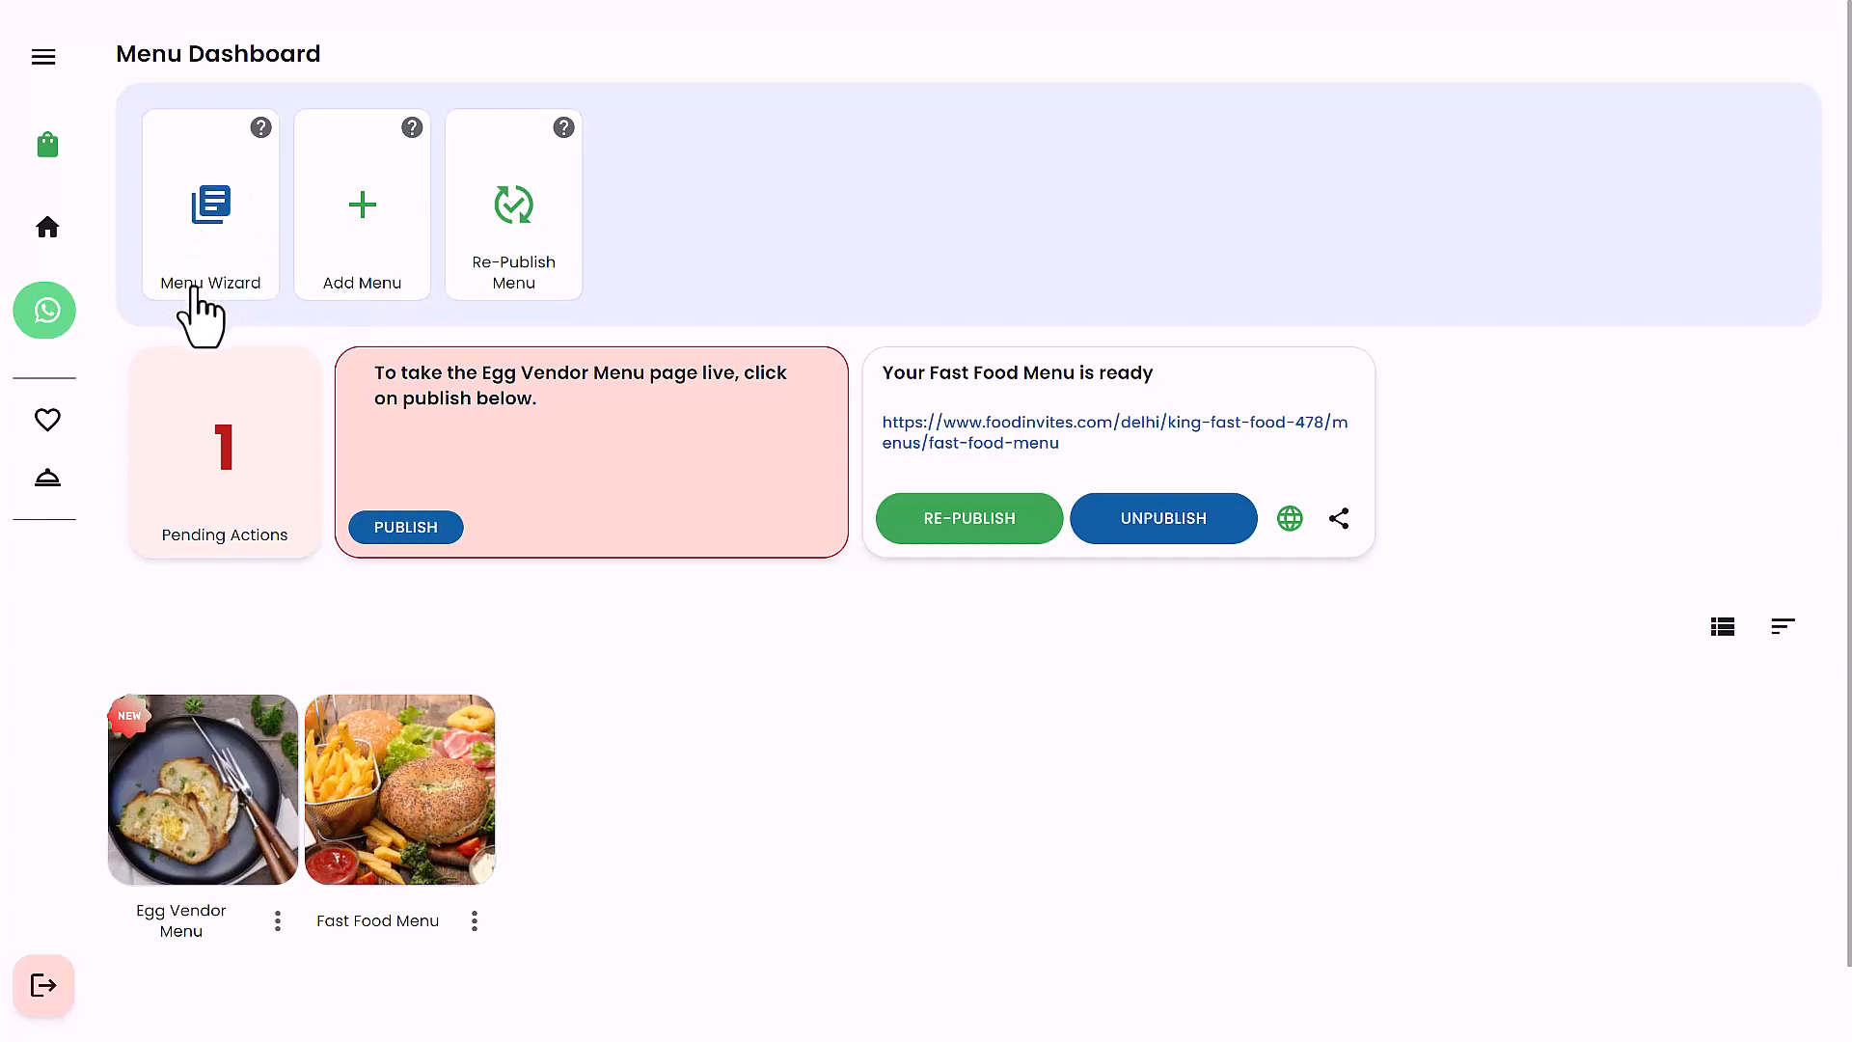
Review the high-priority item in the pending actions and return to the Menu Dashboard
{"action": "left_click", "coordinate": [208, 494]}
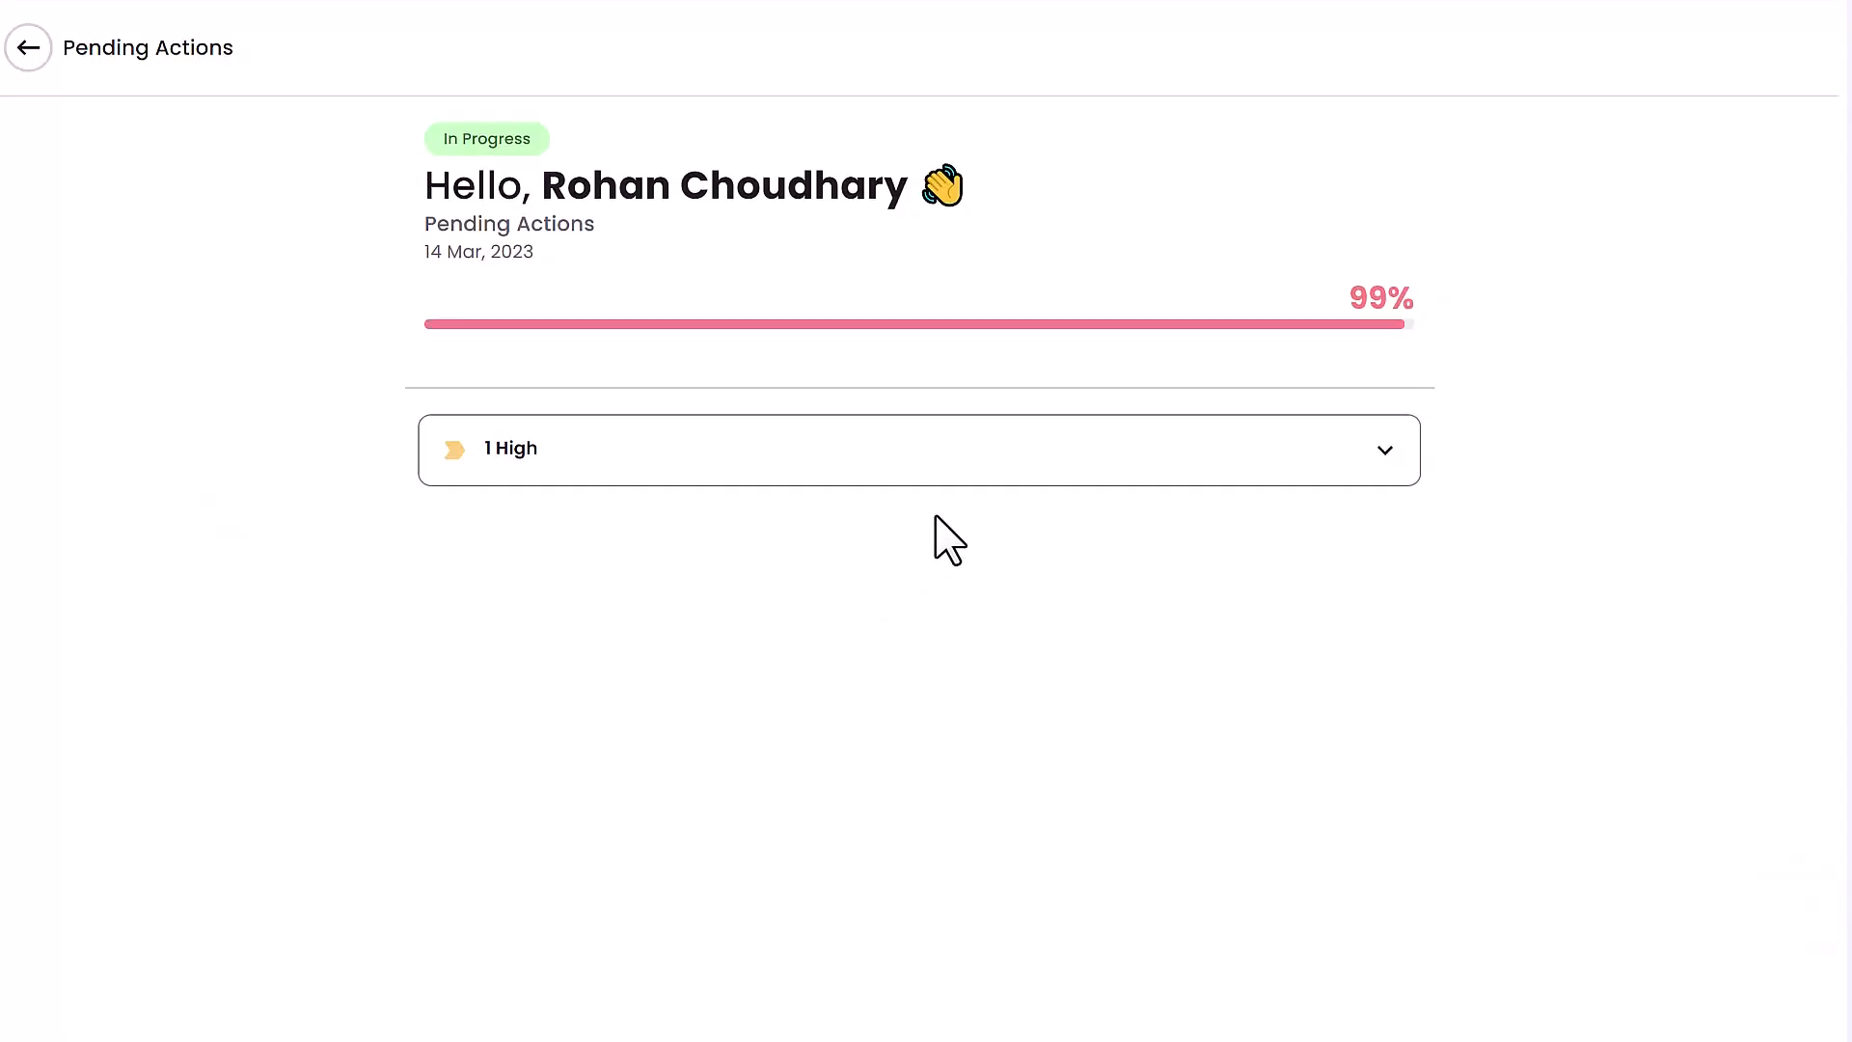
{"action": "left_click", "coordinate": [1056, 431]}
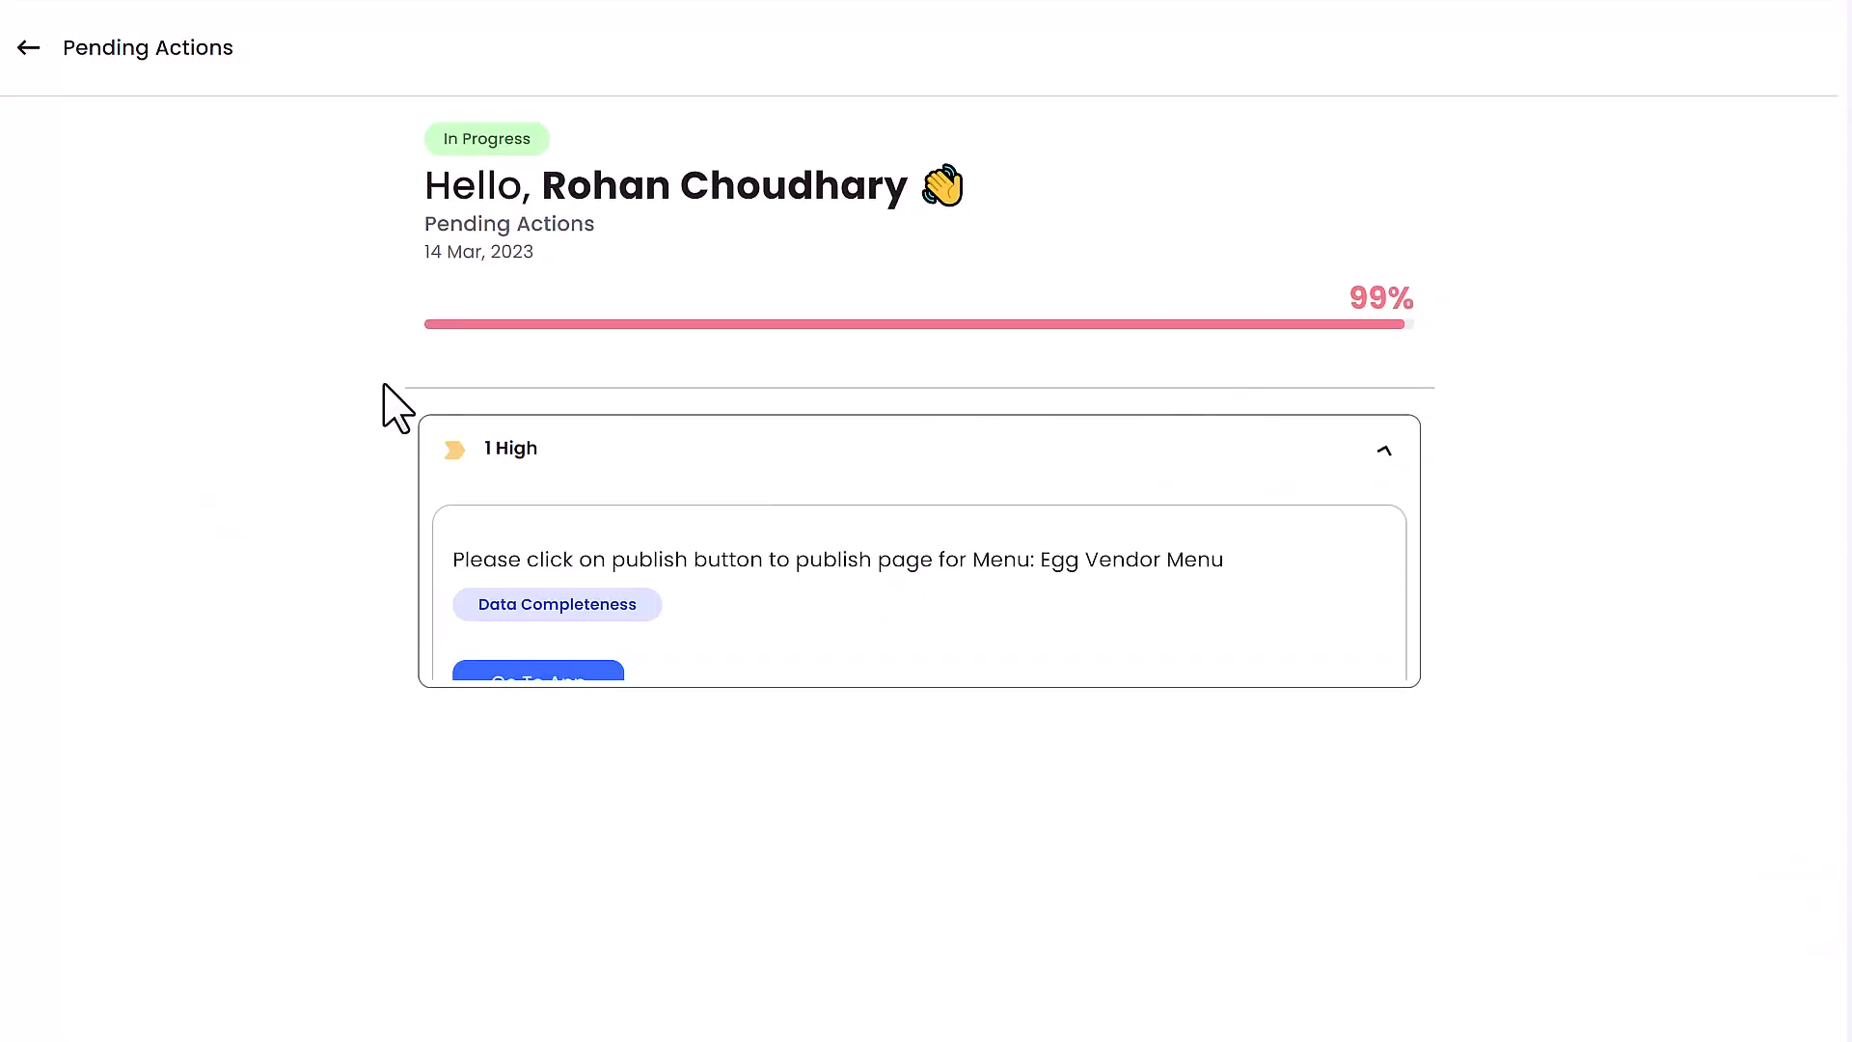
{"action": "left_click", "coordinate": [28, 47]}
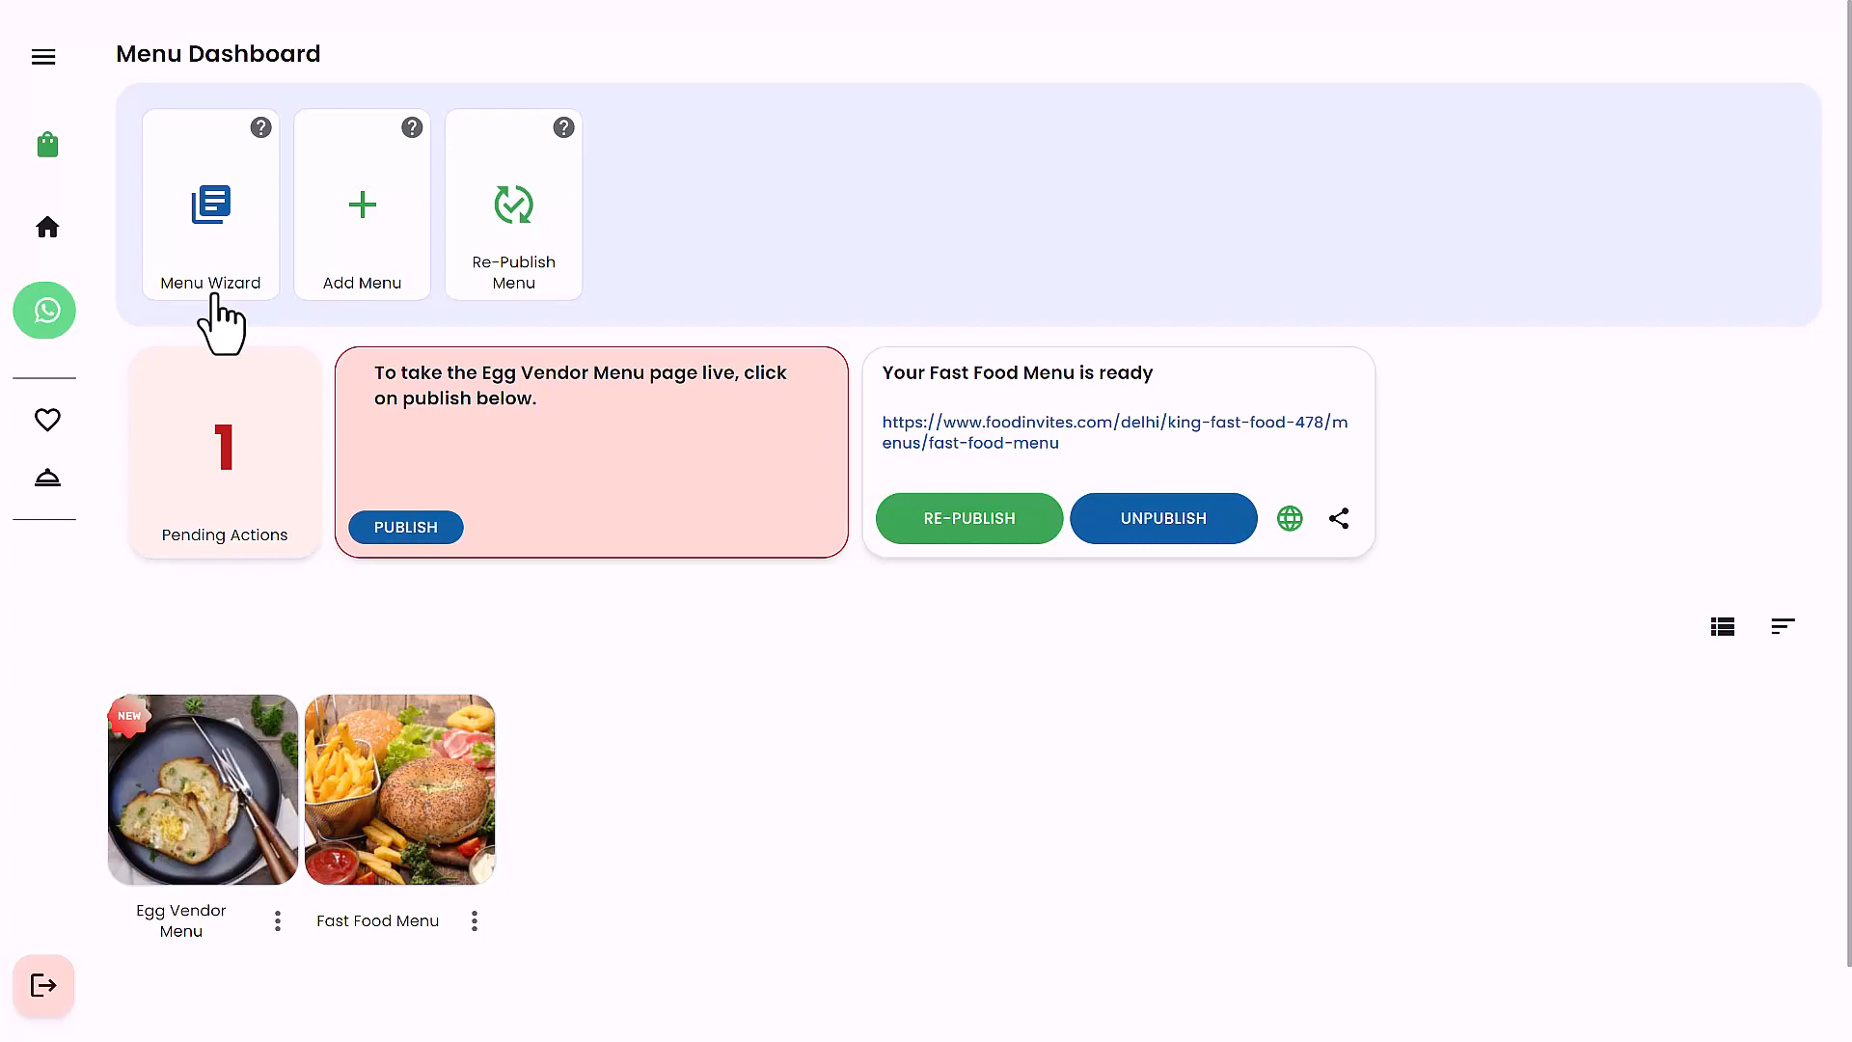
Start the Menu Wizard, search the template menus for "Punjabi Dhaba" and select the Punjabi Dhaba Menu
{"action": "left_click", "coordinate": [200, 232]}
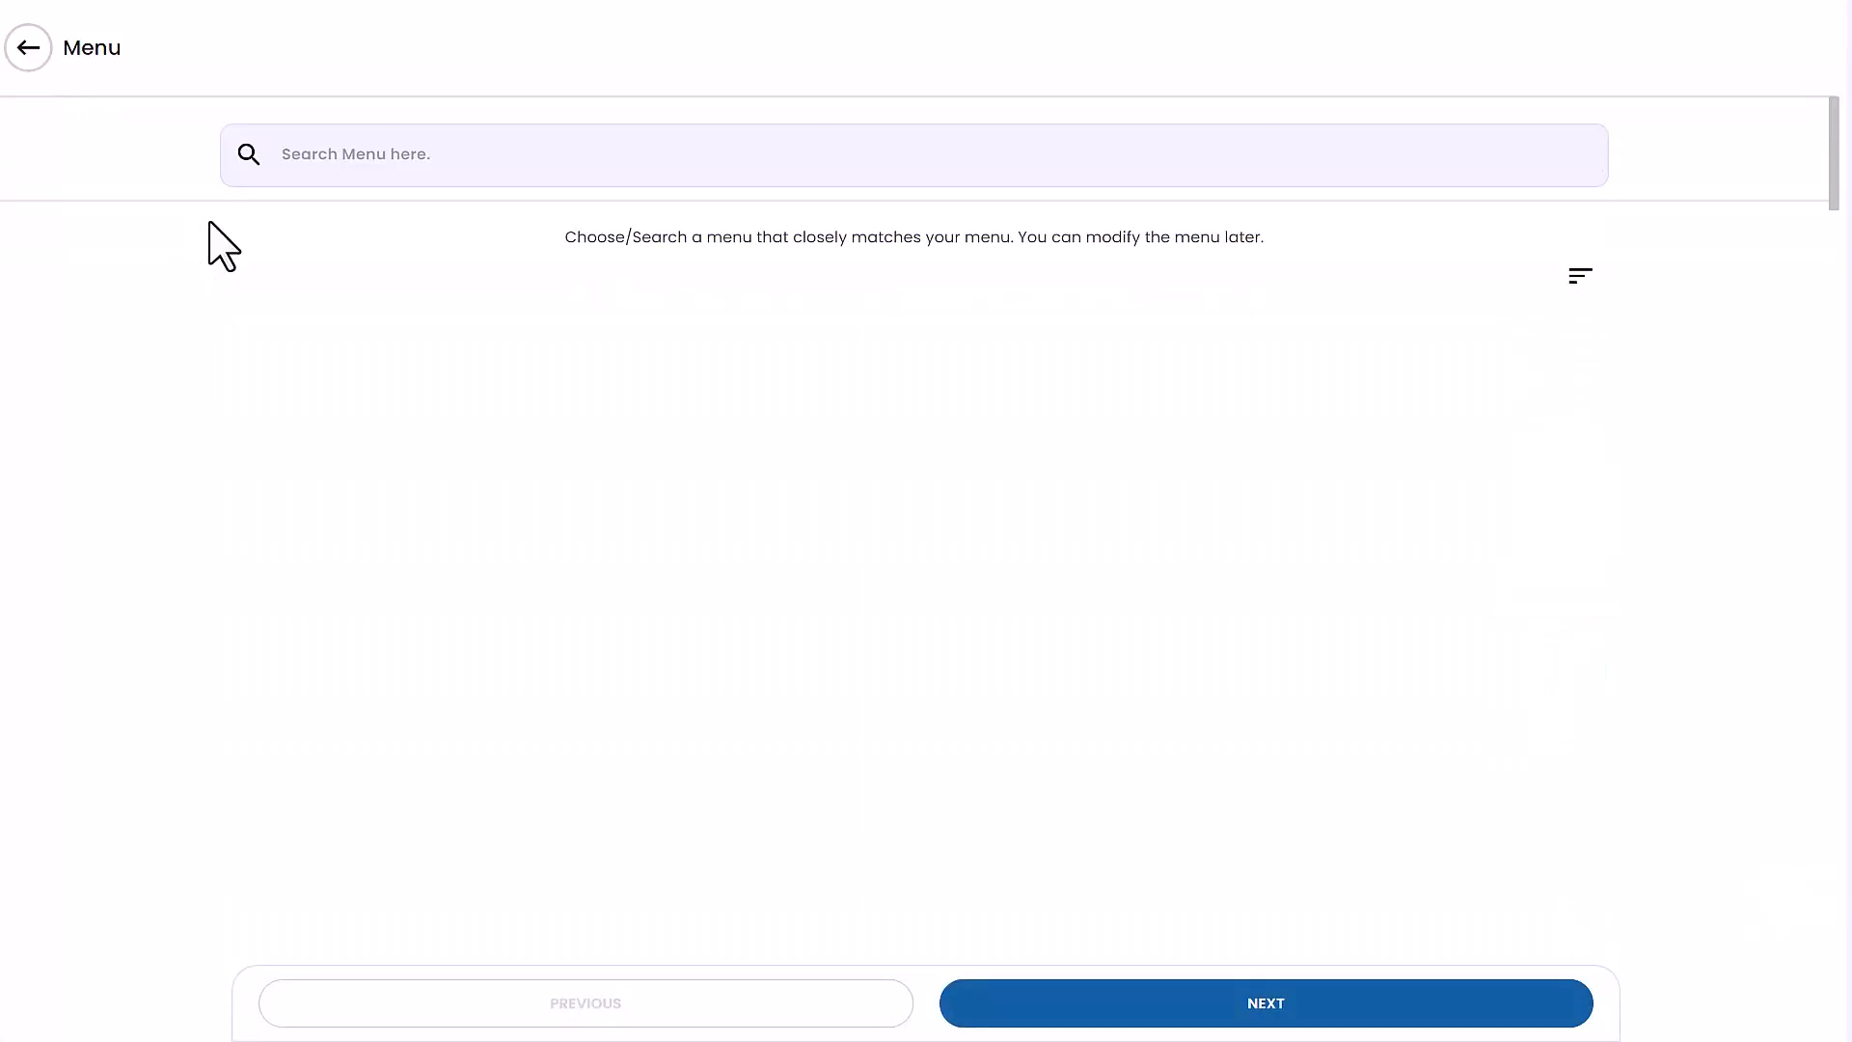
{"action": "scroll", "coordinate": [398, 480], "scroll_direction": "down", "scroll_amount": 9}
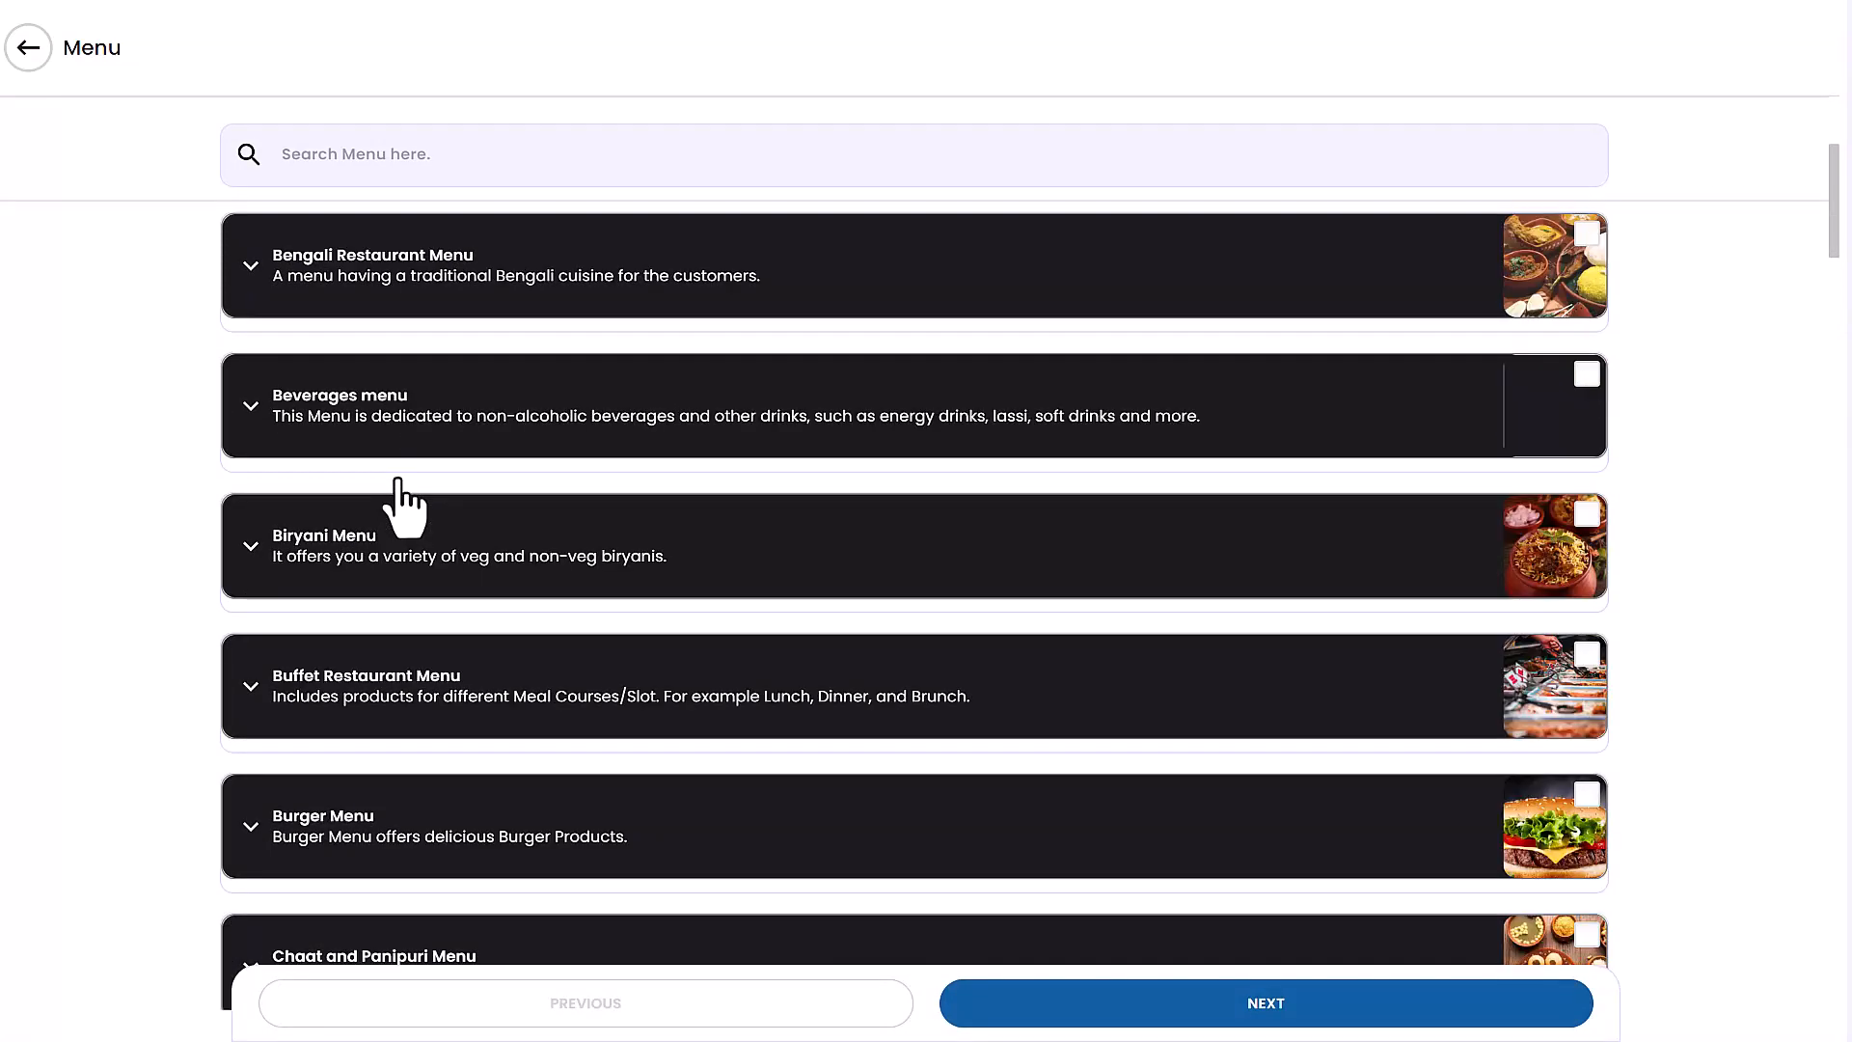
{"action": "scroll", "coordinate": [403, 502], "scroll_direction": "down", "scroll_amount": 13}
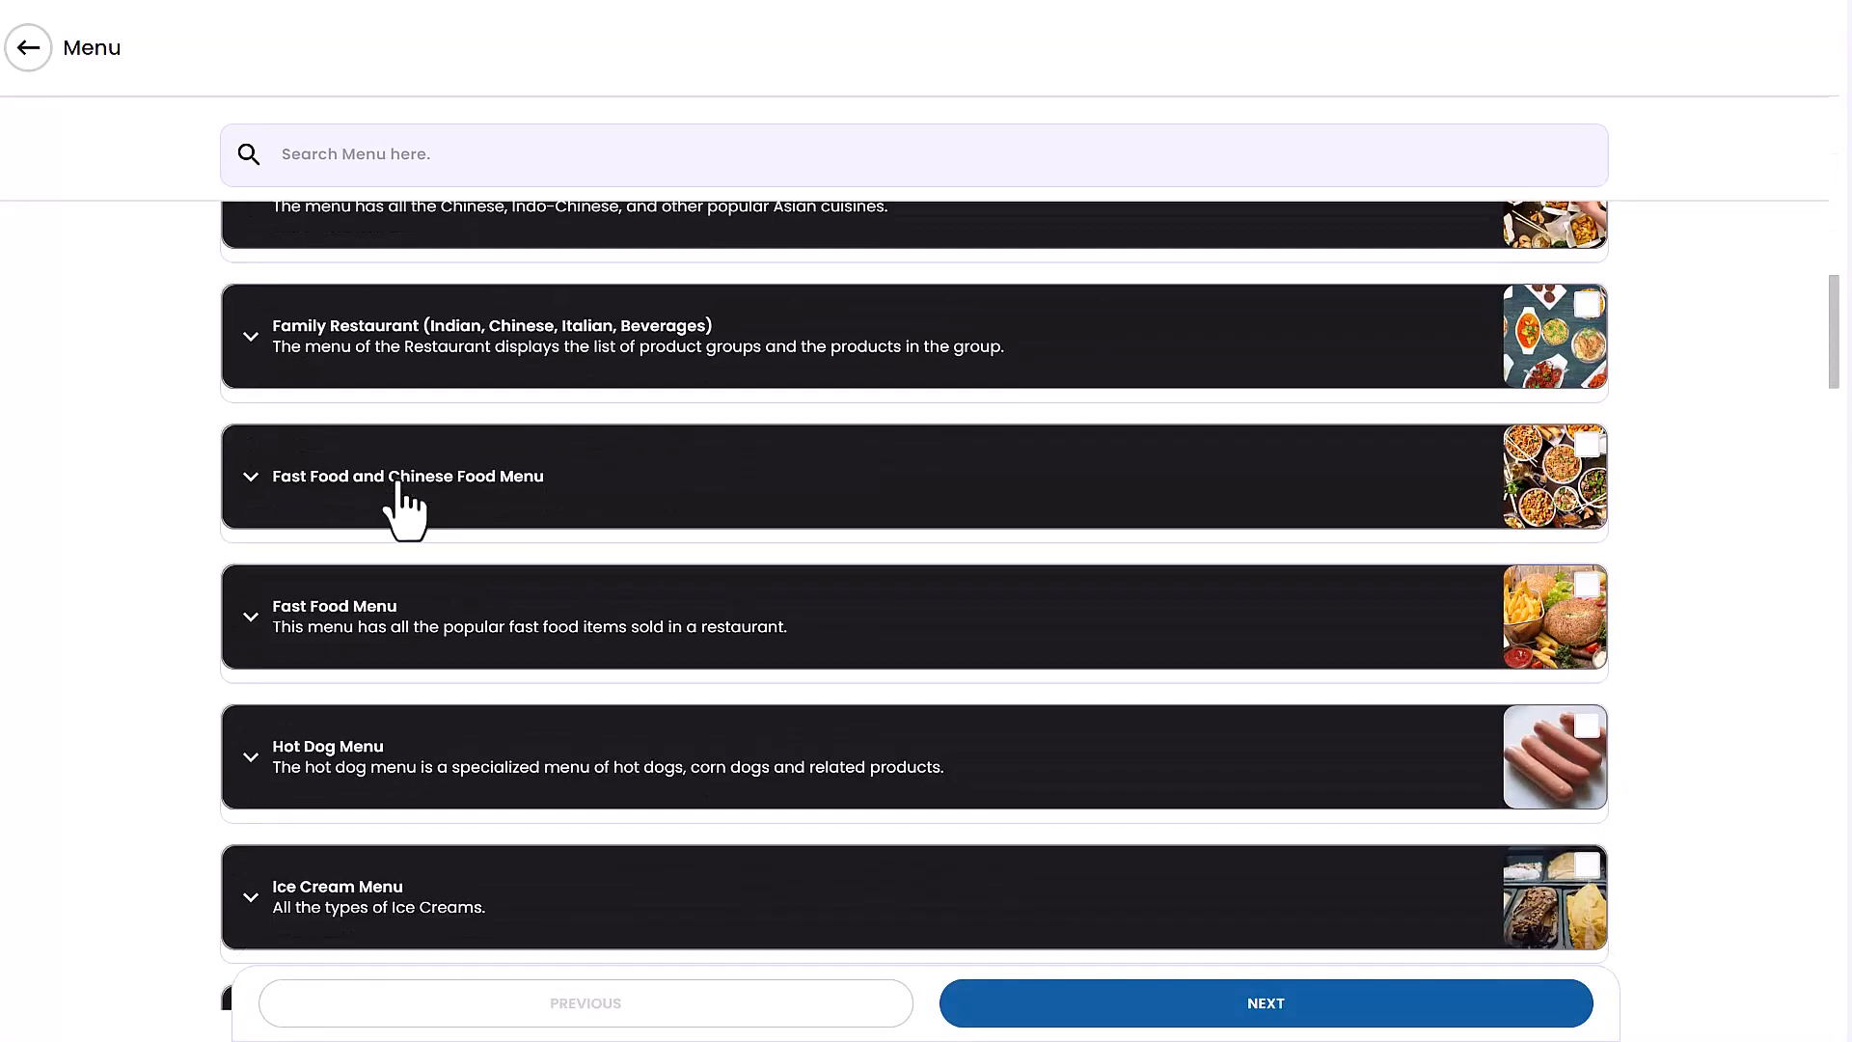
{"action": "scroll", "coordinate": [397, 479], "scroll_direction": "down", "scroll_amount": 17}
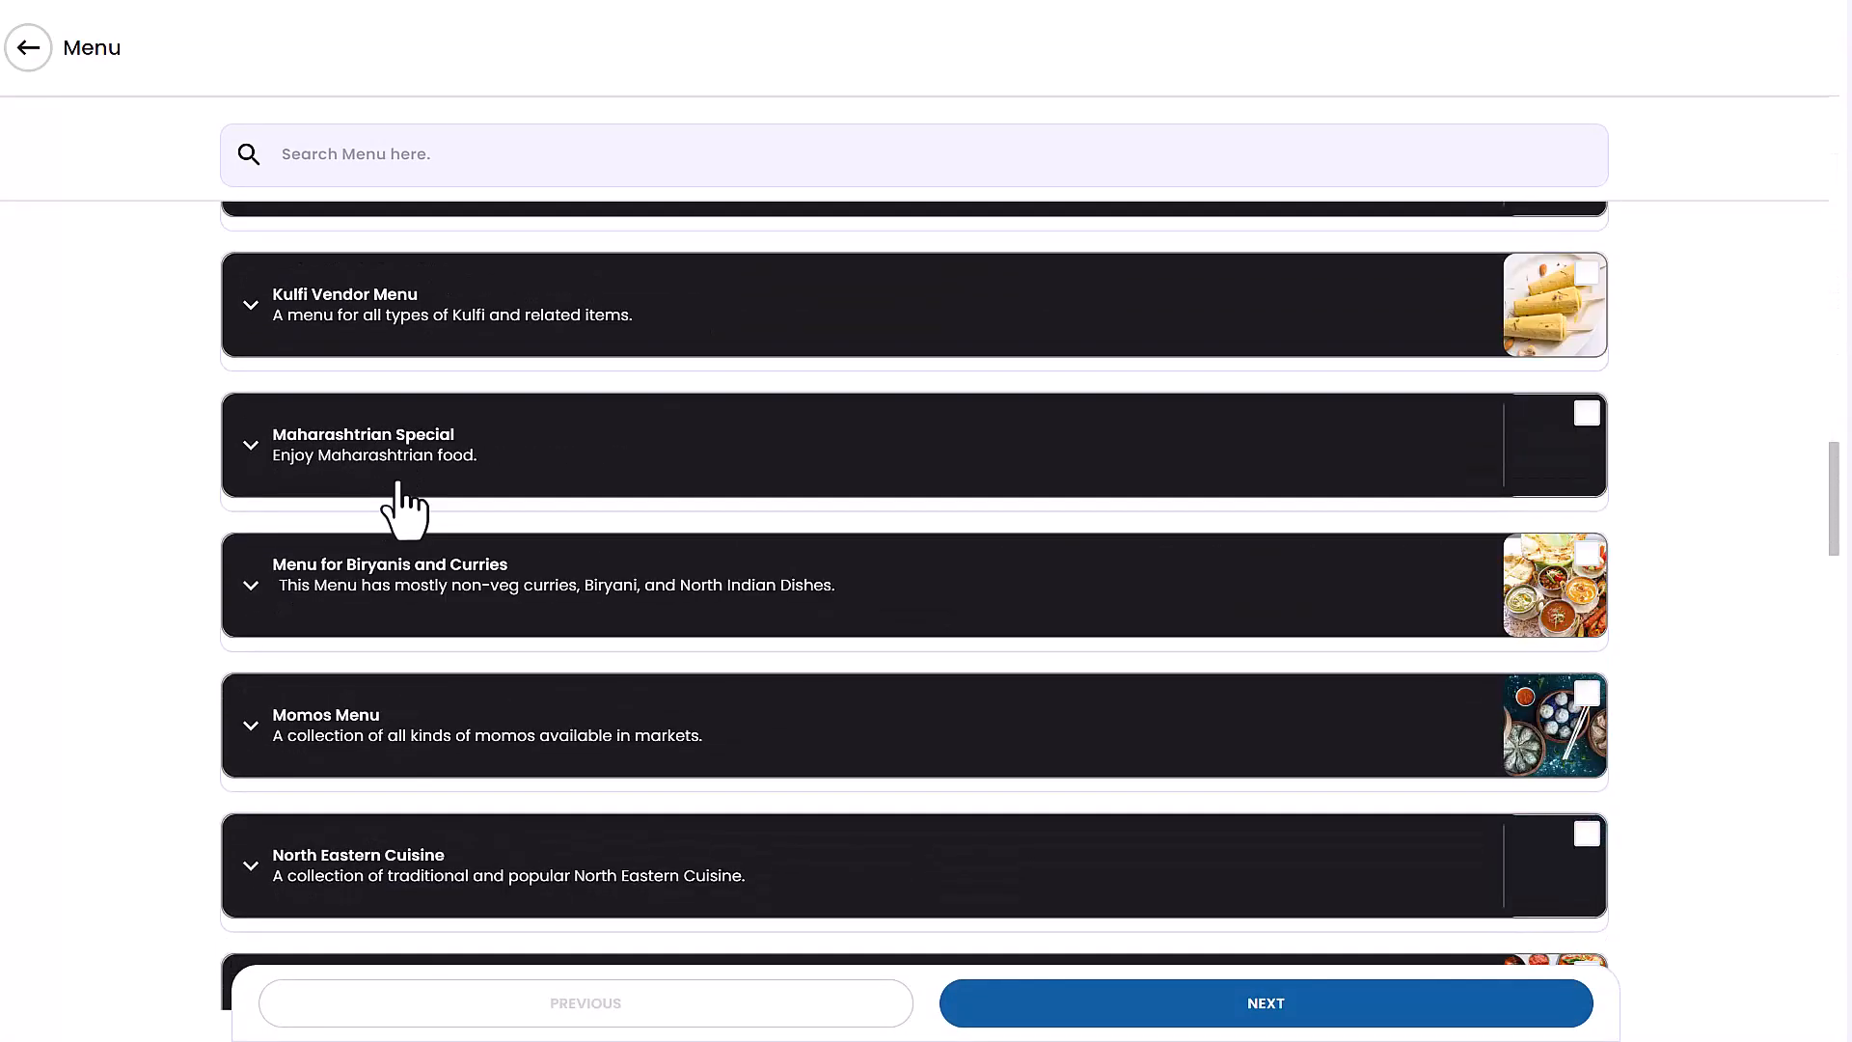
{"action": "scroll", "coordinate": [404, 503], "scroll_direction": "down", "scroll_amount": 20}
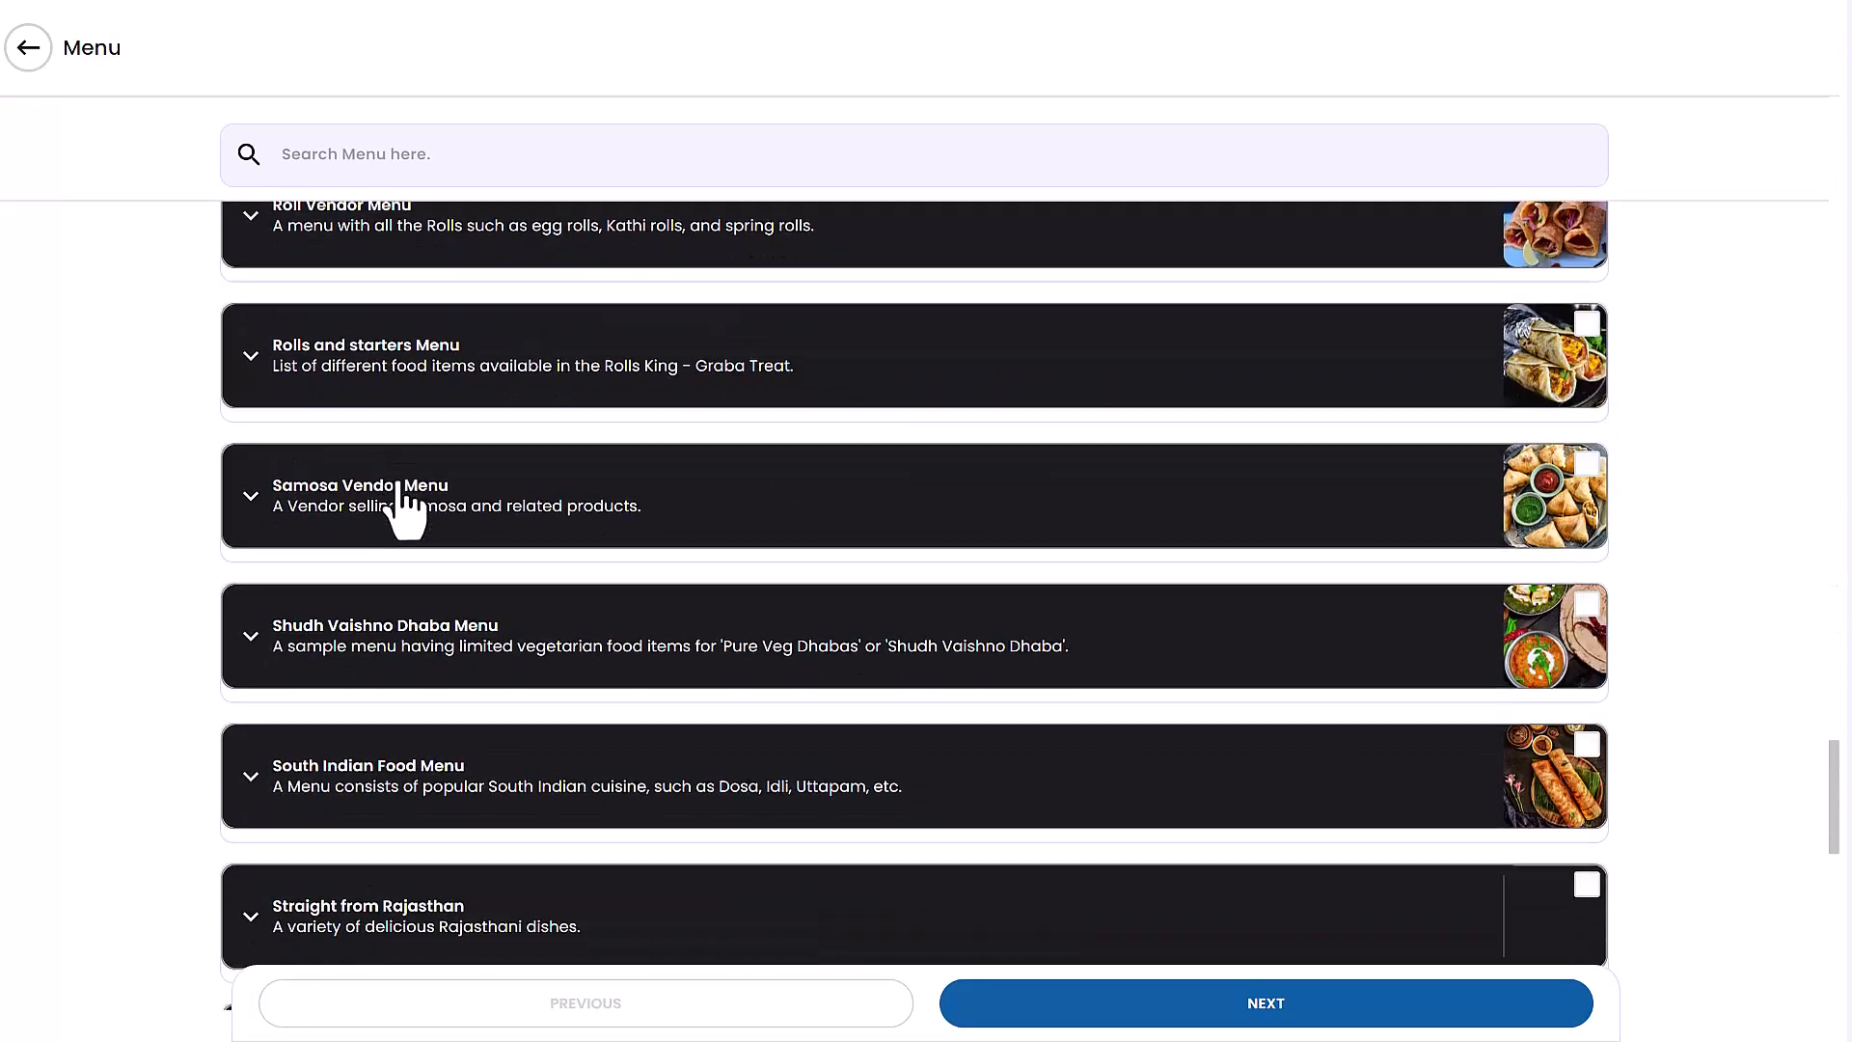
{"action": "scroll", "coordinate": [403, 502], "scroll_direction": "up", "scroll_amount": 17}
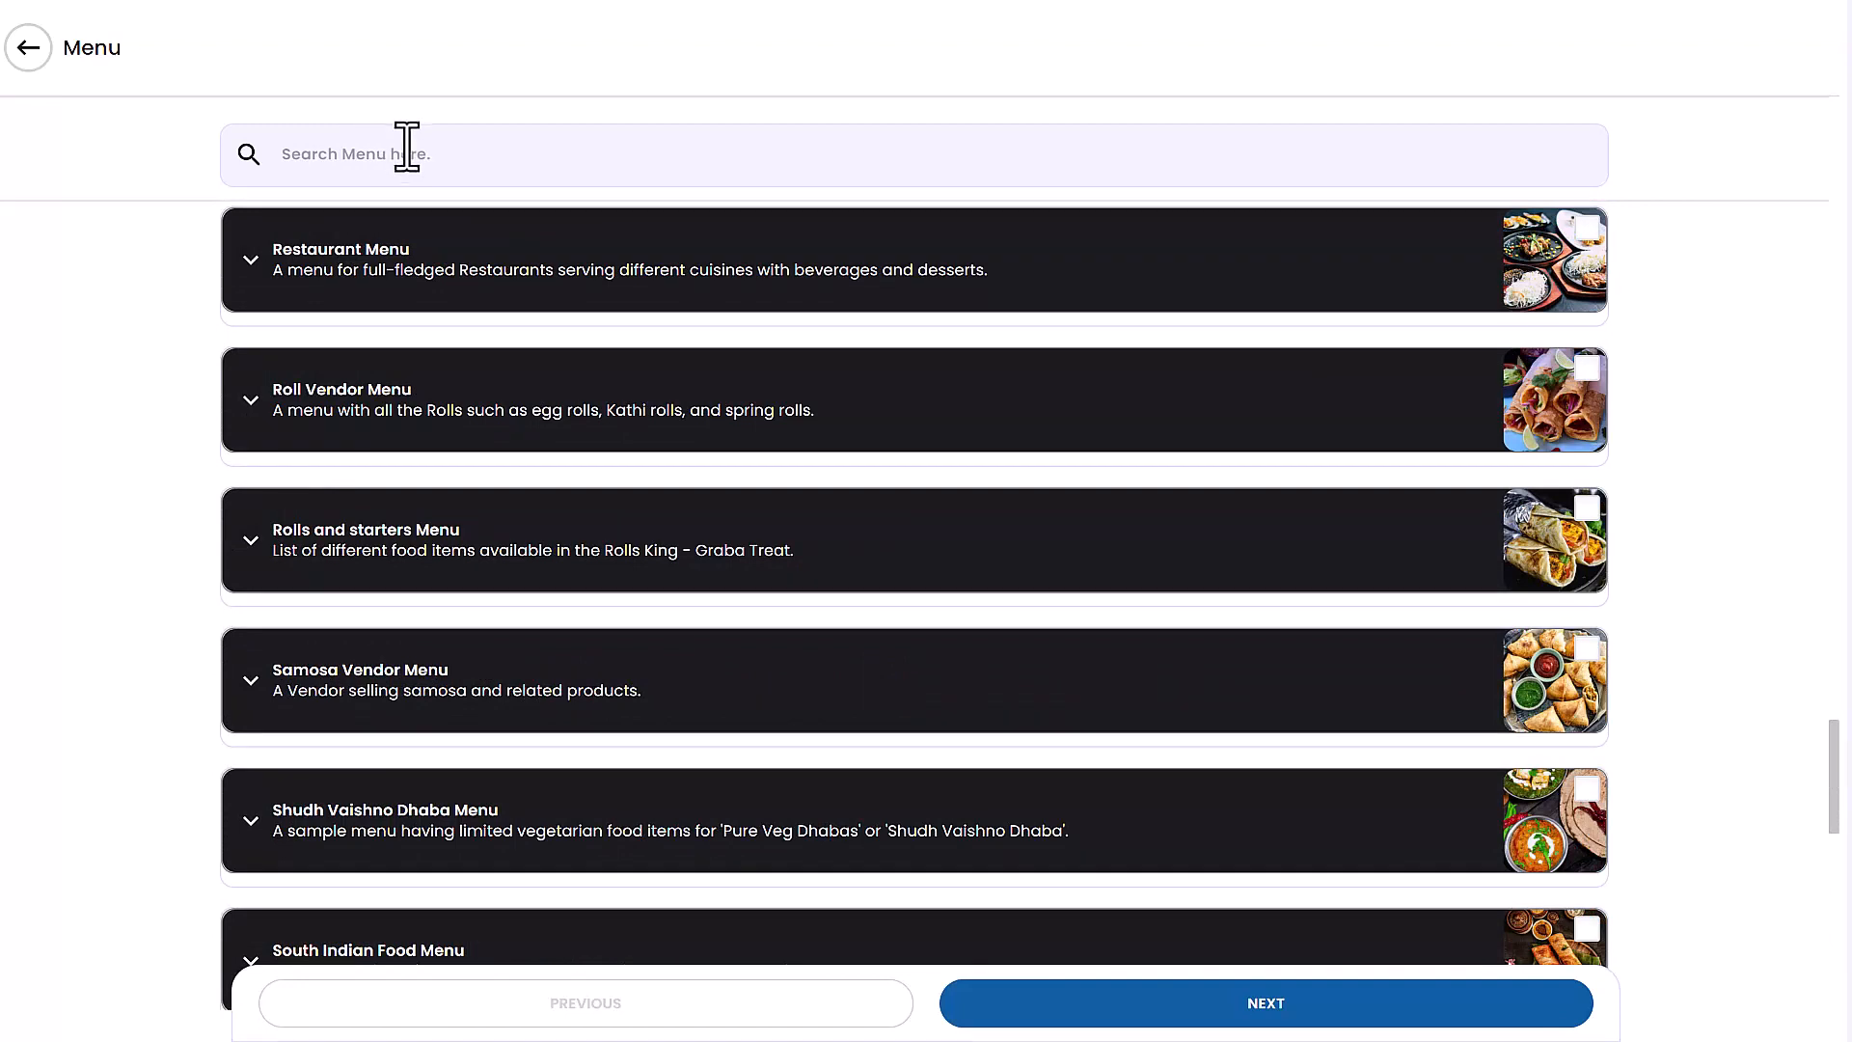
{"action": "type", "text": "Punjabi Dhaba"}
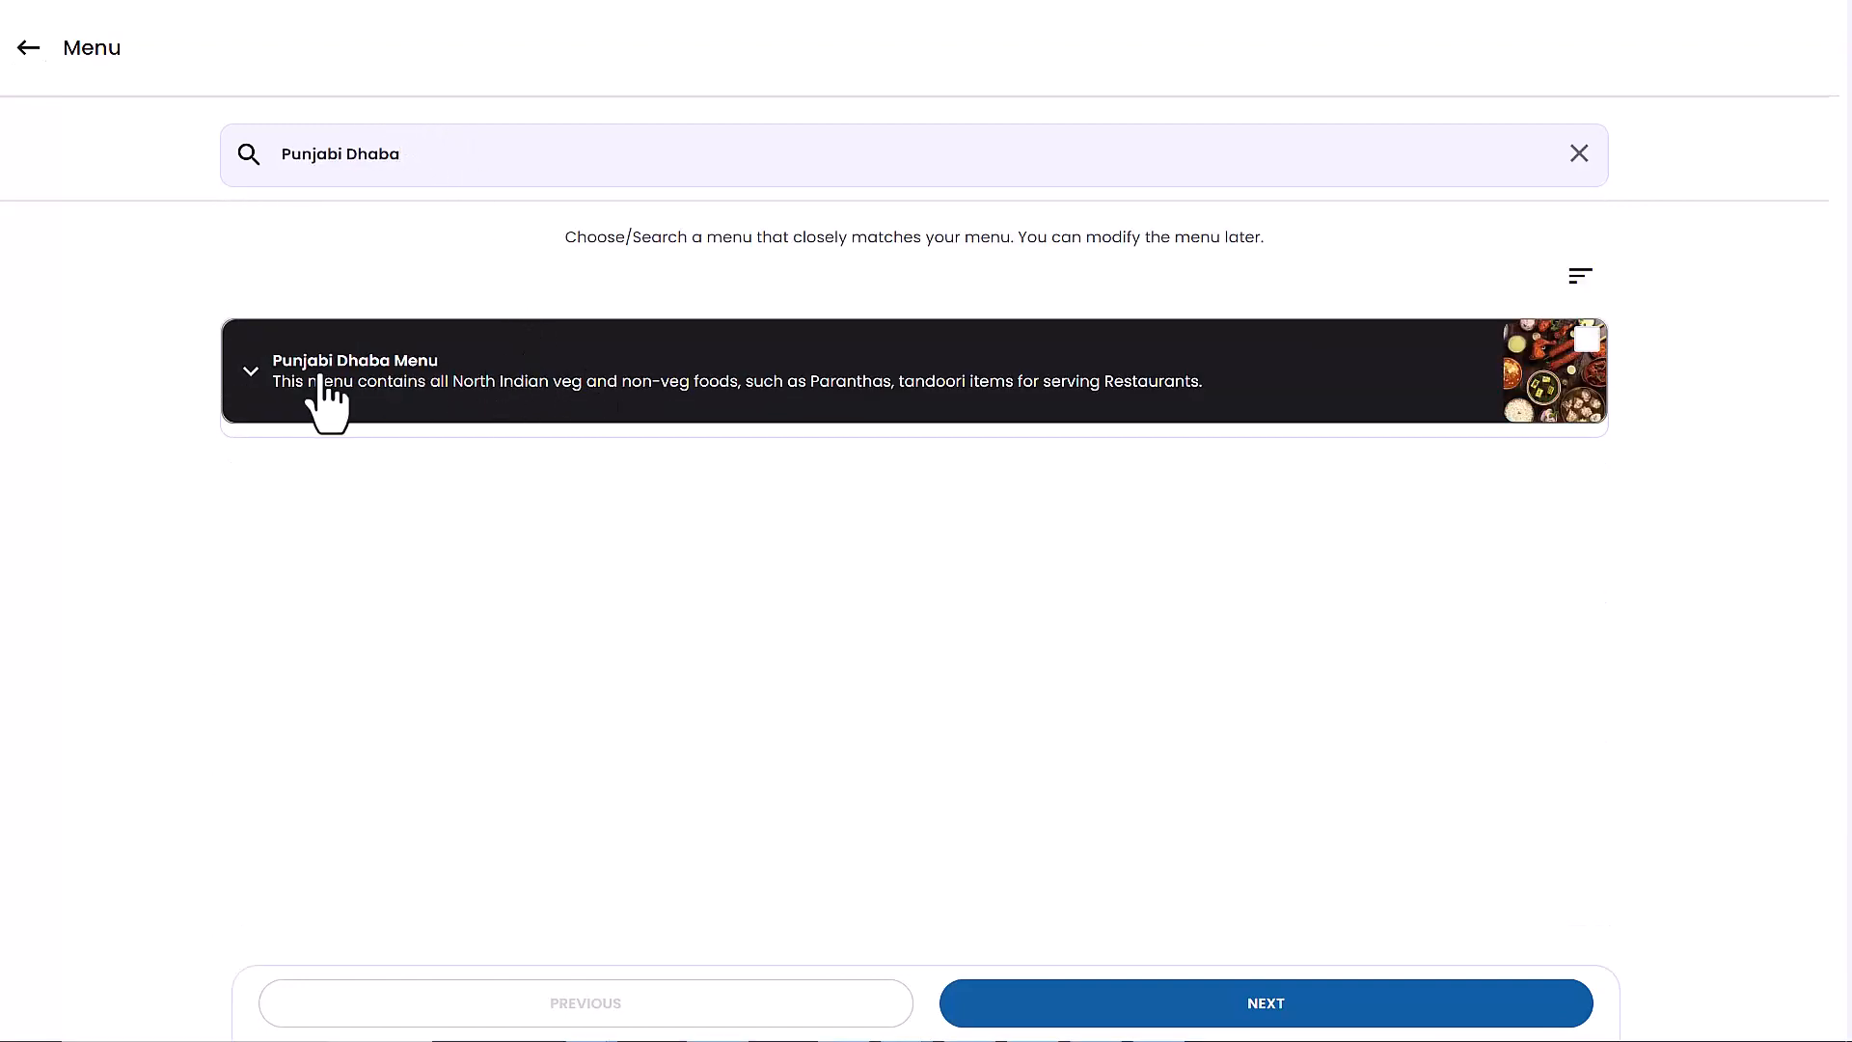
{"action": "left_click", "coordinate": [269, 384]}
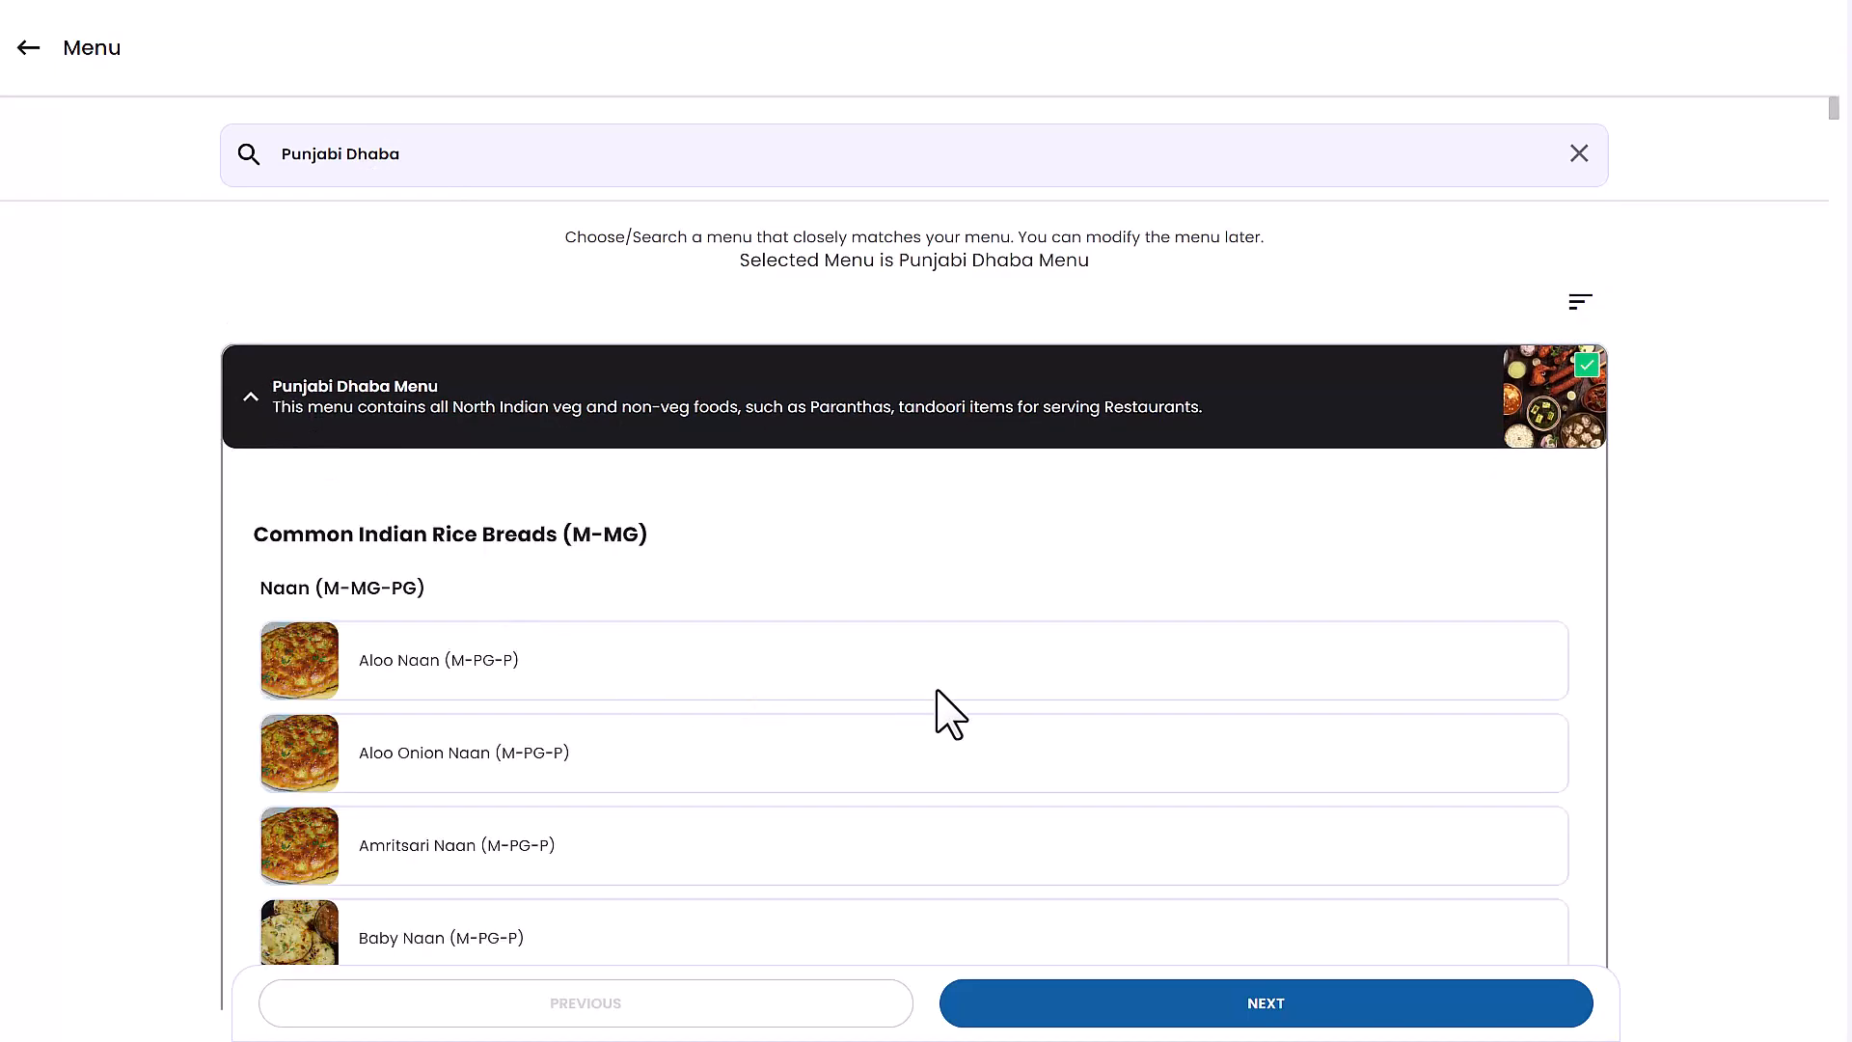
Look through the selected menu's products, continue to the menu cleaning stage and dismiss its tips
{"action": "scroll", "coordinate": [936, 691], "scroll_direction": "down", "scroll_amount": 9}
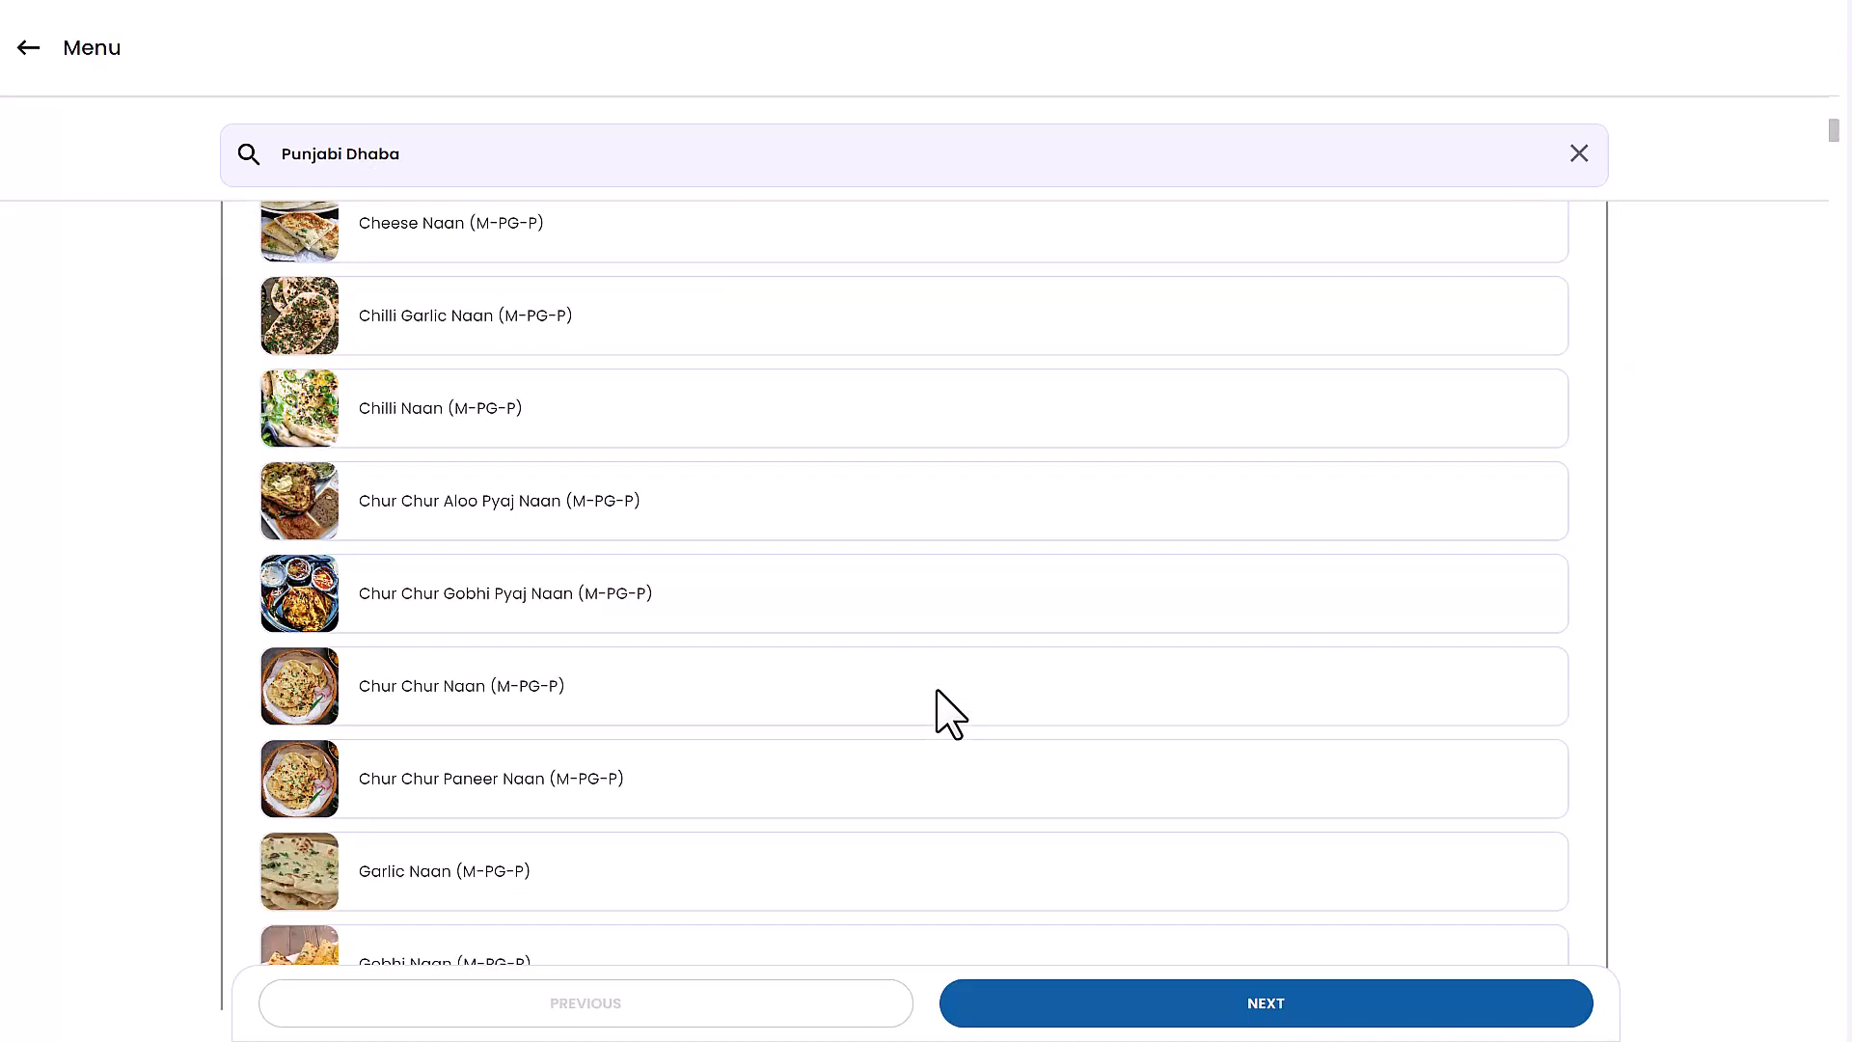
{"action": "scroll", "coordinate": [936, 690], "scroll_direction": "down", "scroll_amount": 10}
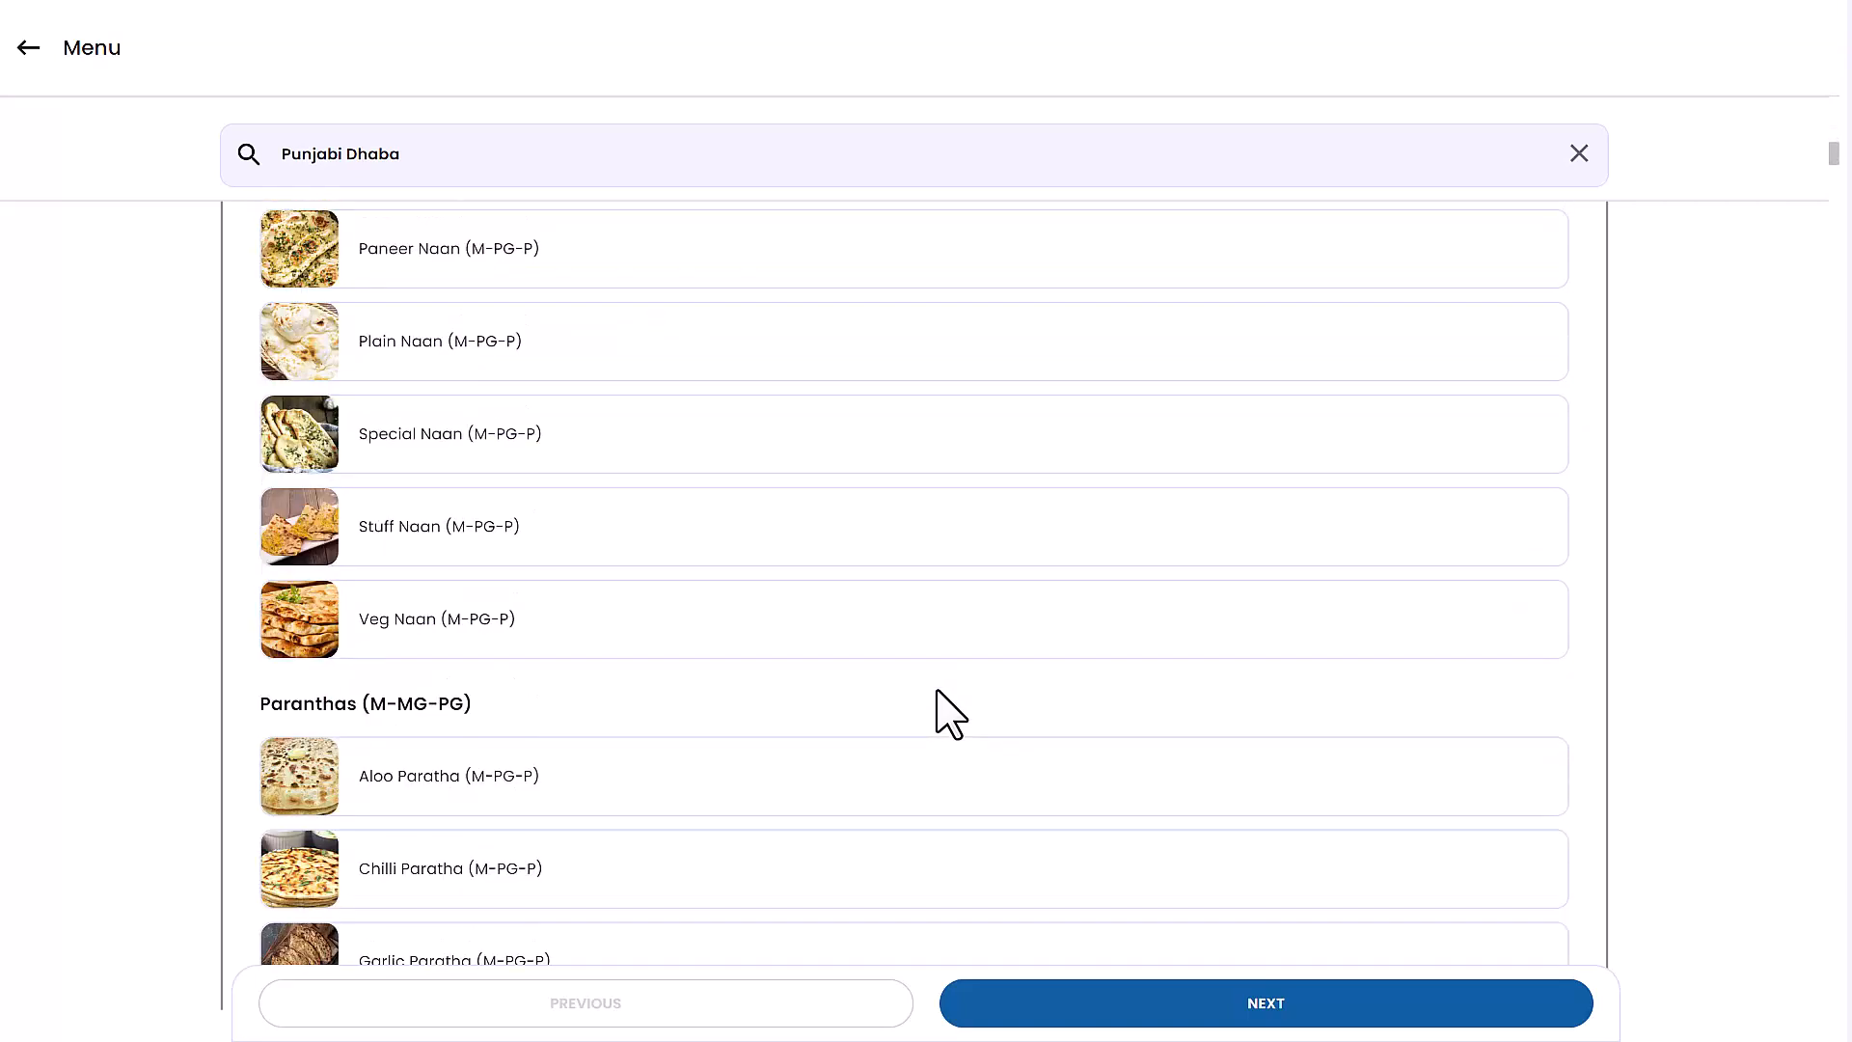
{"action": "scroll", "coordinate": [937, 692], "scroll_direction": "up", "scroll_amount": 20}
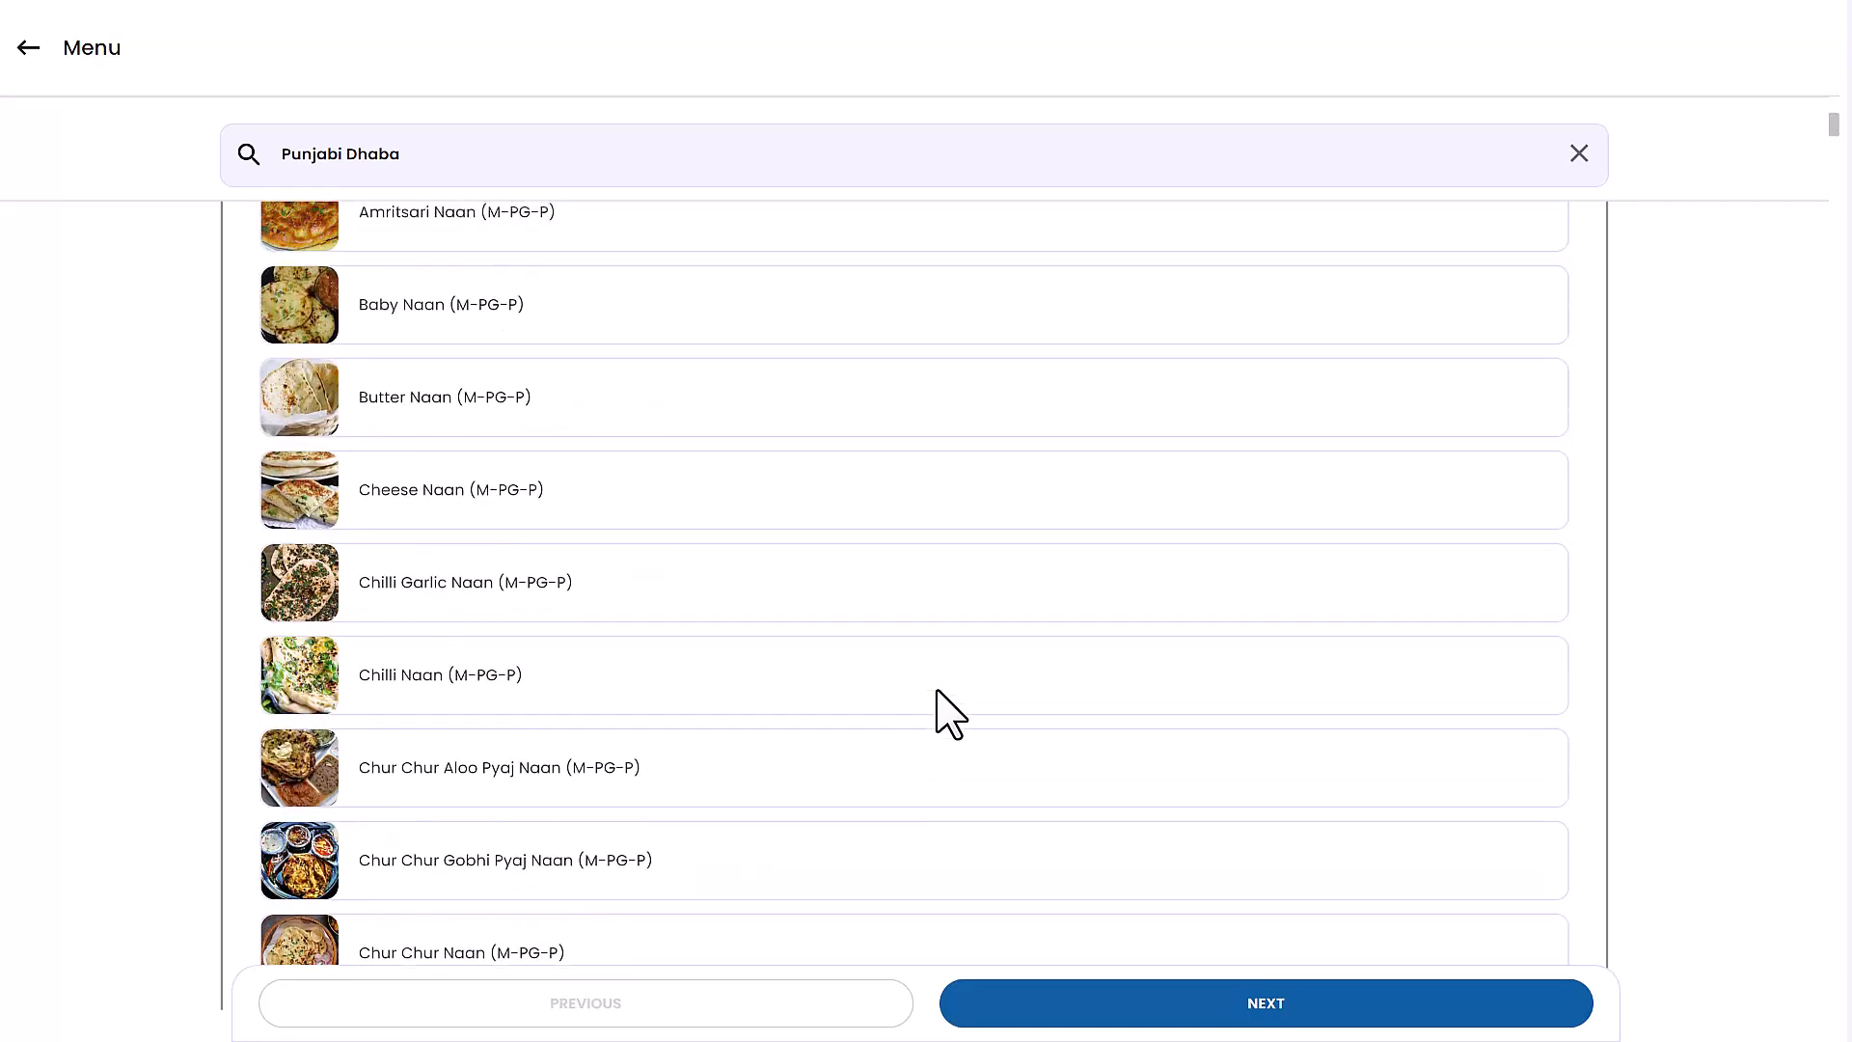
{"action": "left_click", "coordinate": [1144, 984]}
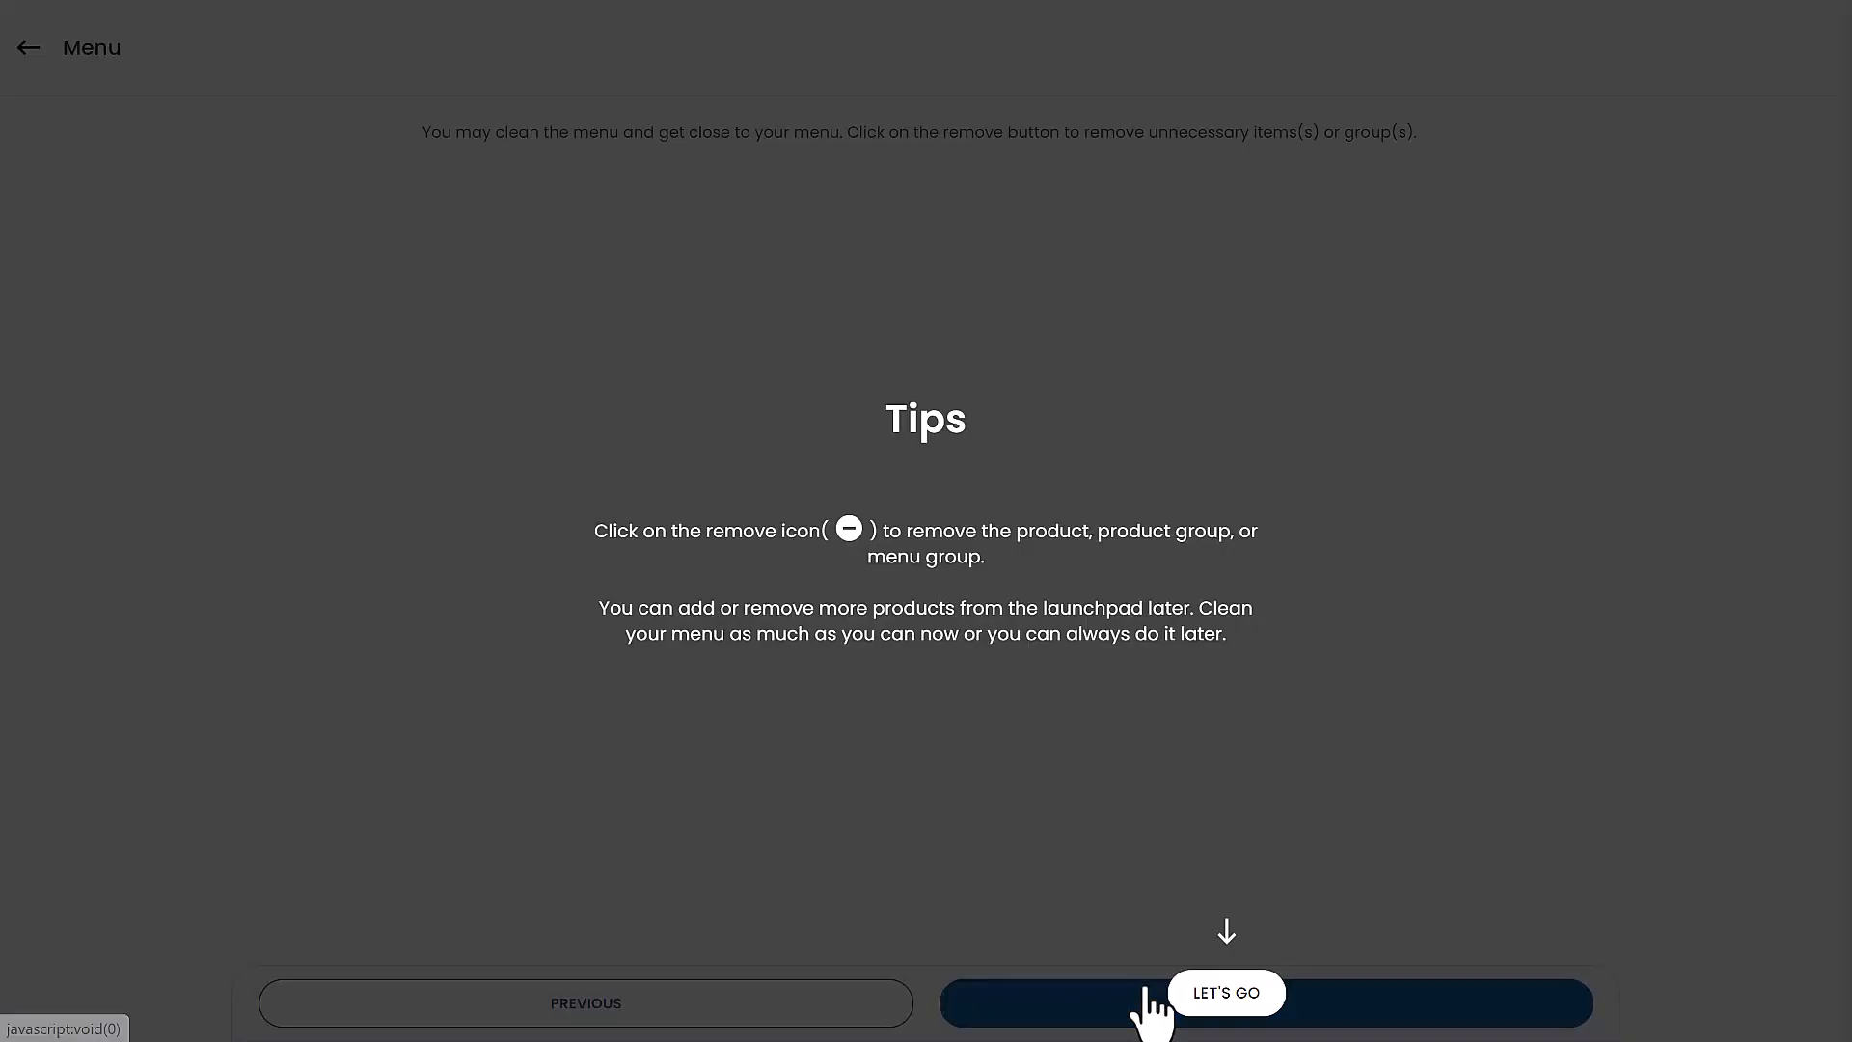
{"action": "left_click", "coordinate": [1182, 989]}
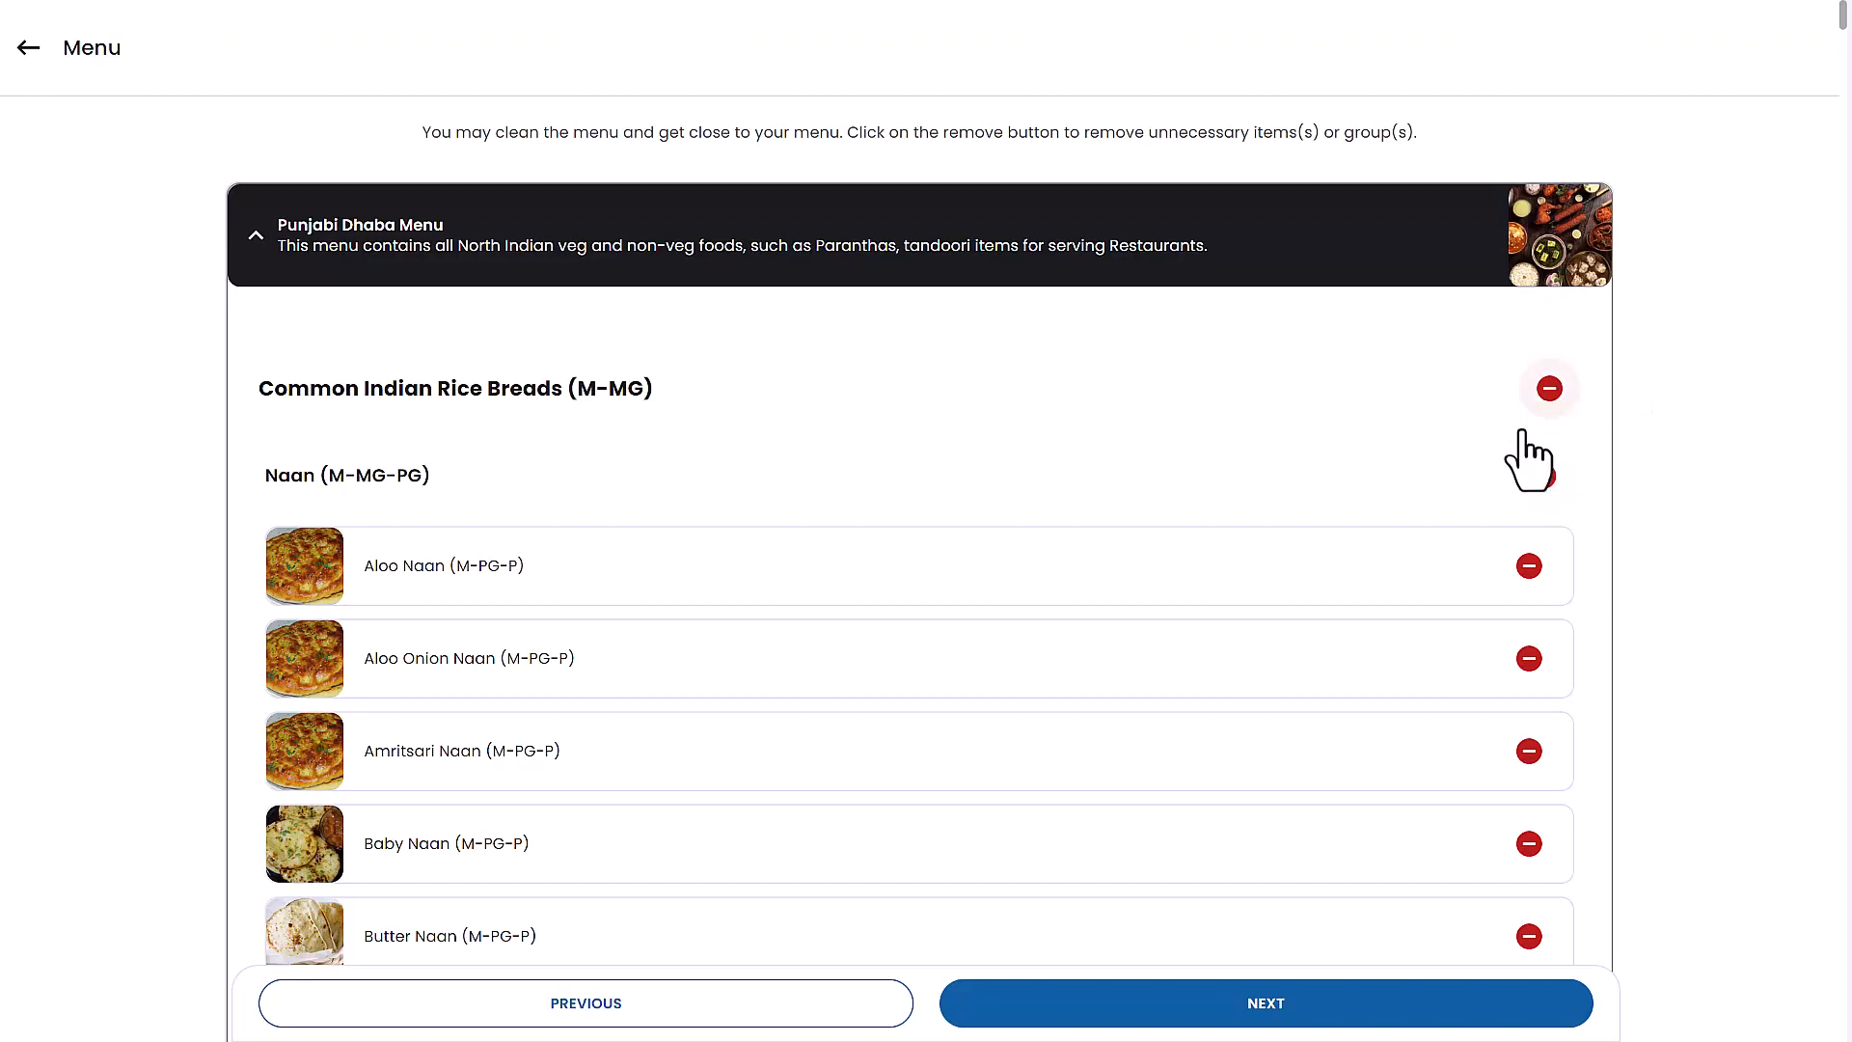
Remove the Aloo Naan and Amritsari Naan products from the Naan group
{"action": "scroll", "coordinate": [1522, 550], "scroll_direction": "down", "scroll_amount": 7}
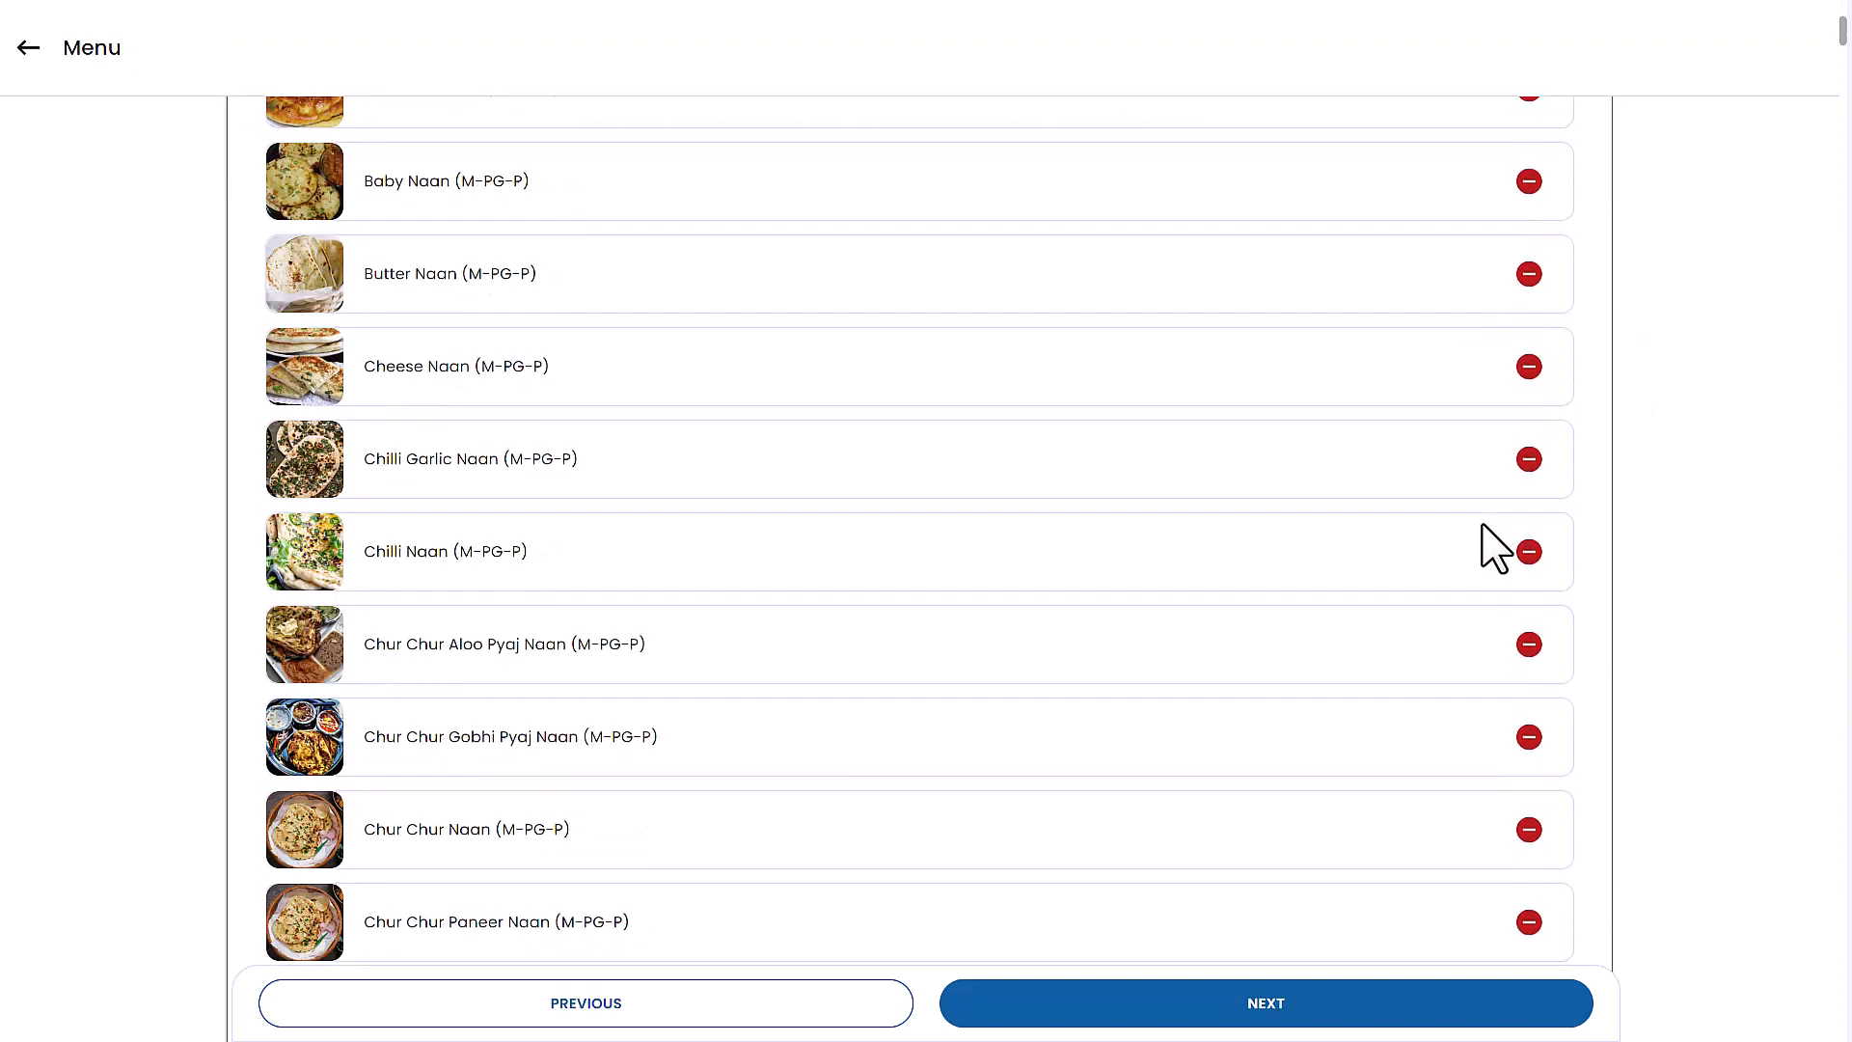
{"action": "scroll", "coordinate": [1483, 525], "scroll_direction": "down", "scroll_amount": 13}
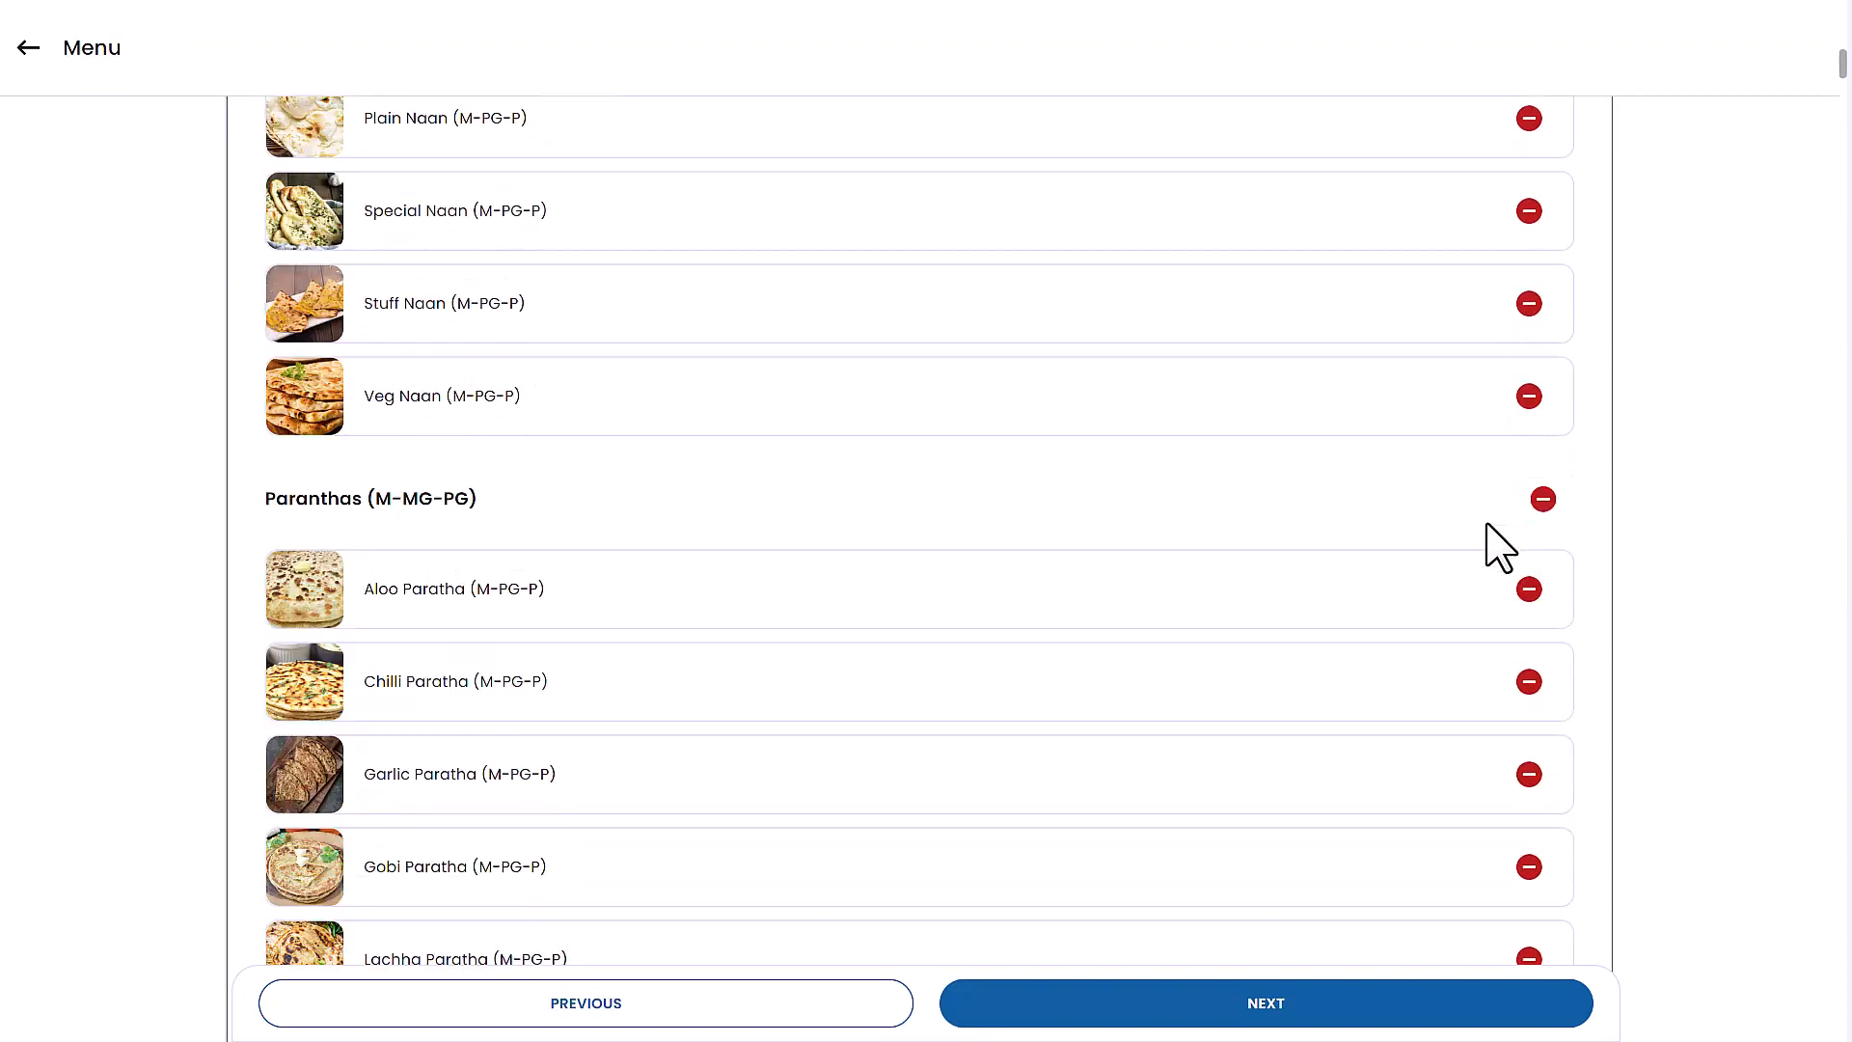
{"action": "scroll", "coordinate": [1500, 548], "scroll_direction": "up", "scroll_amount": 19}
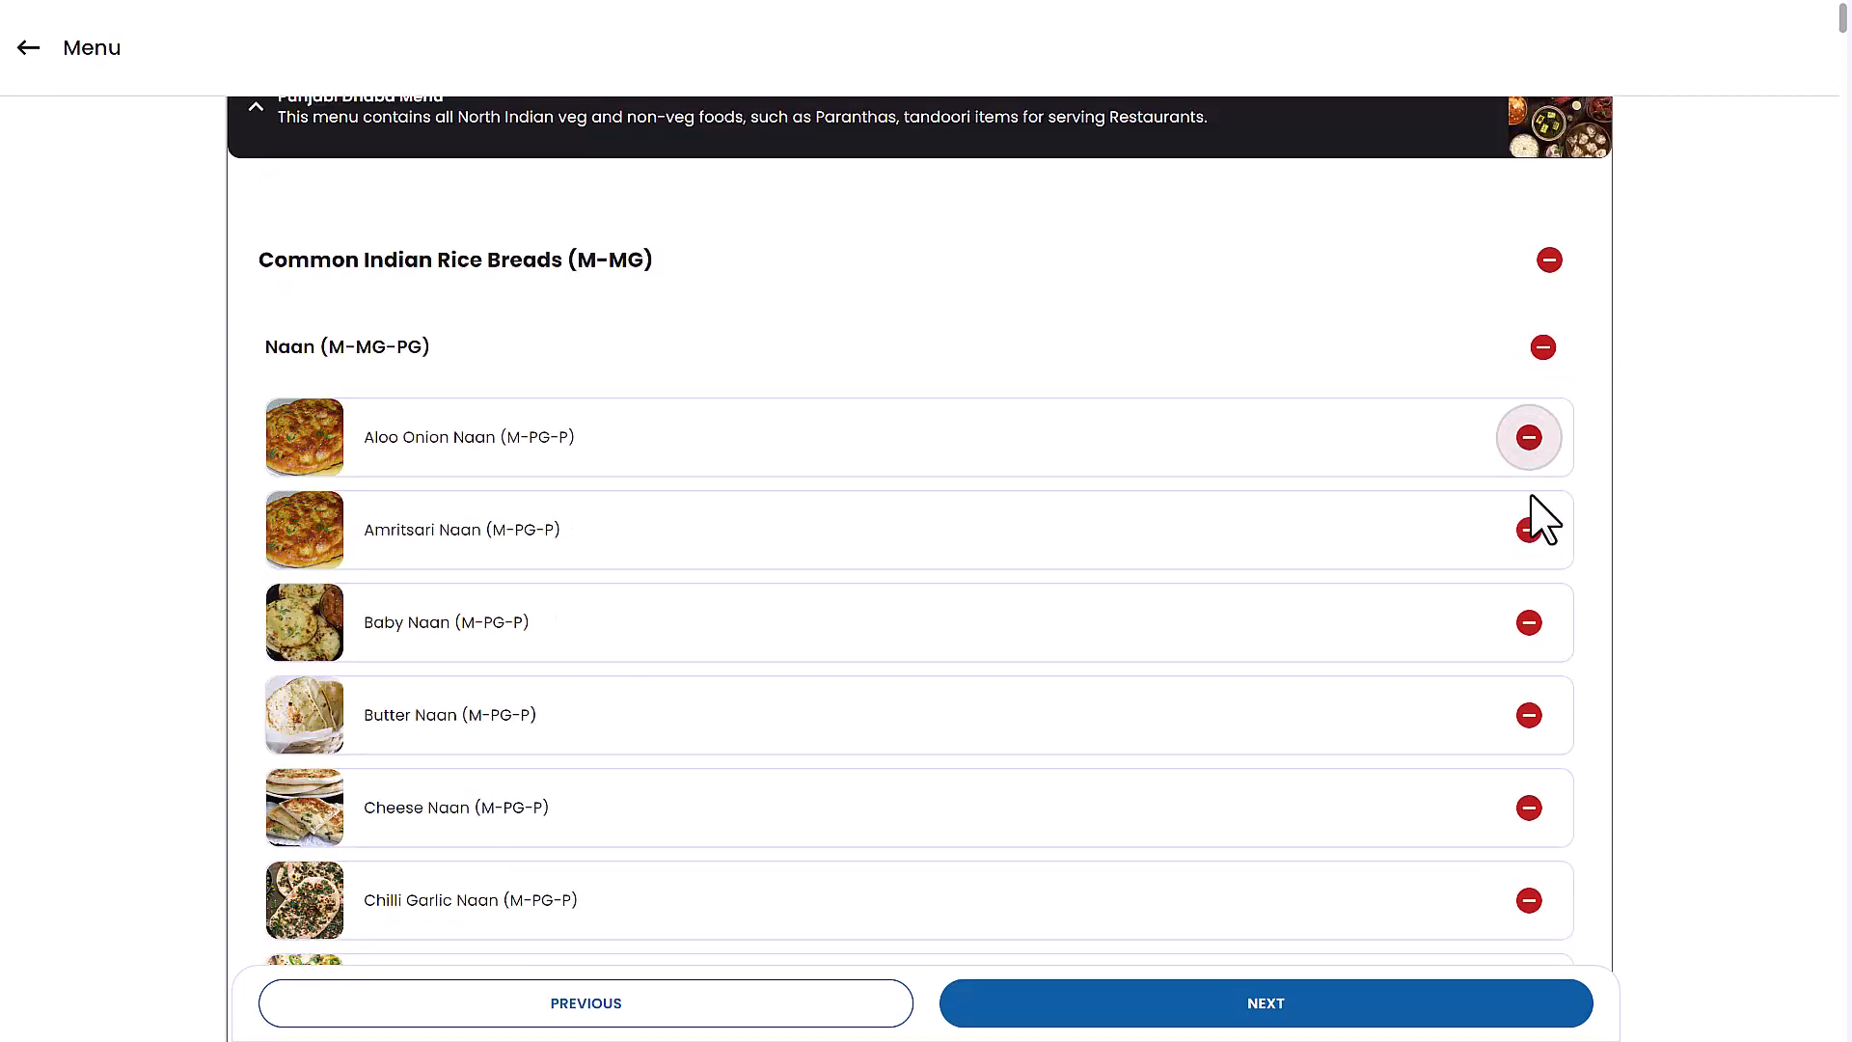
{"action": "left_click", "coordinate": [1531, 526]}
Remove the entire Paranthas product group from the menu
{"action": "scroll", "coordinate": [1538, 541], "scroll_direction": "down", "scroll_amount": 16}
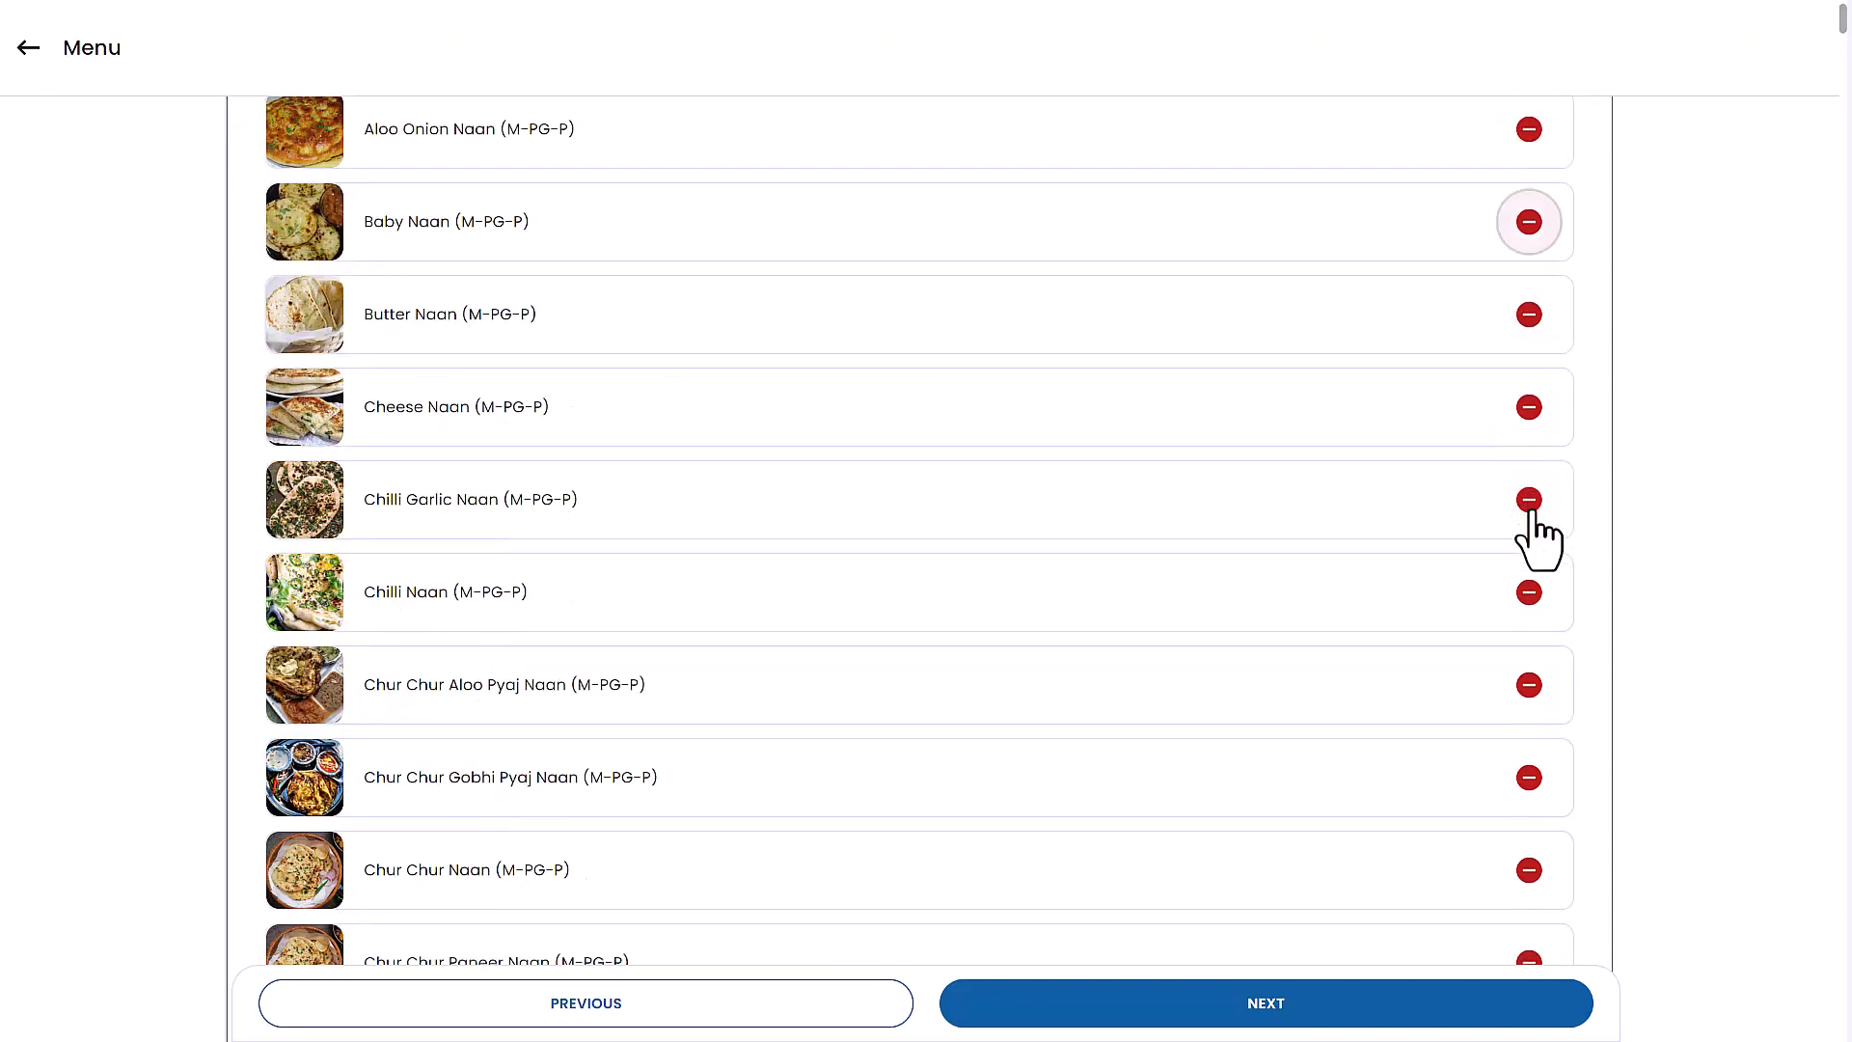
{"action": "scroll", "coordinate": [1534, 515], "scroll_direction": "down", "scroll_amount": 4}
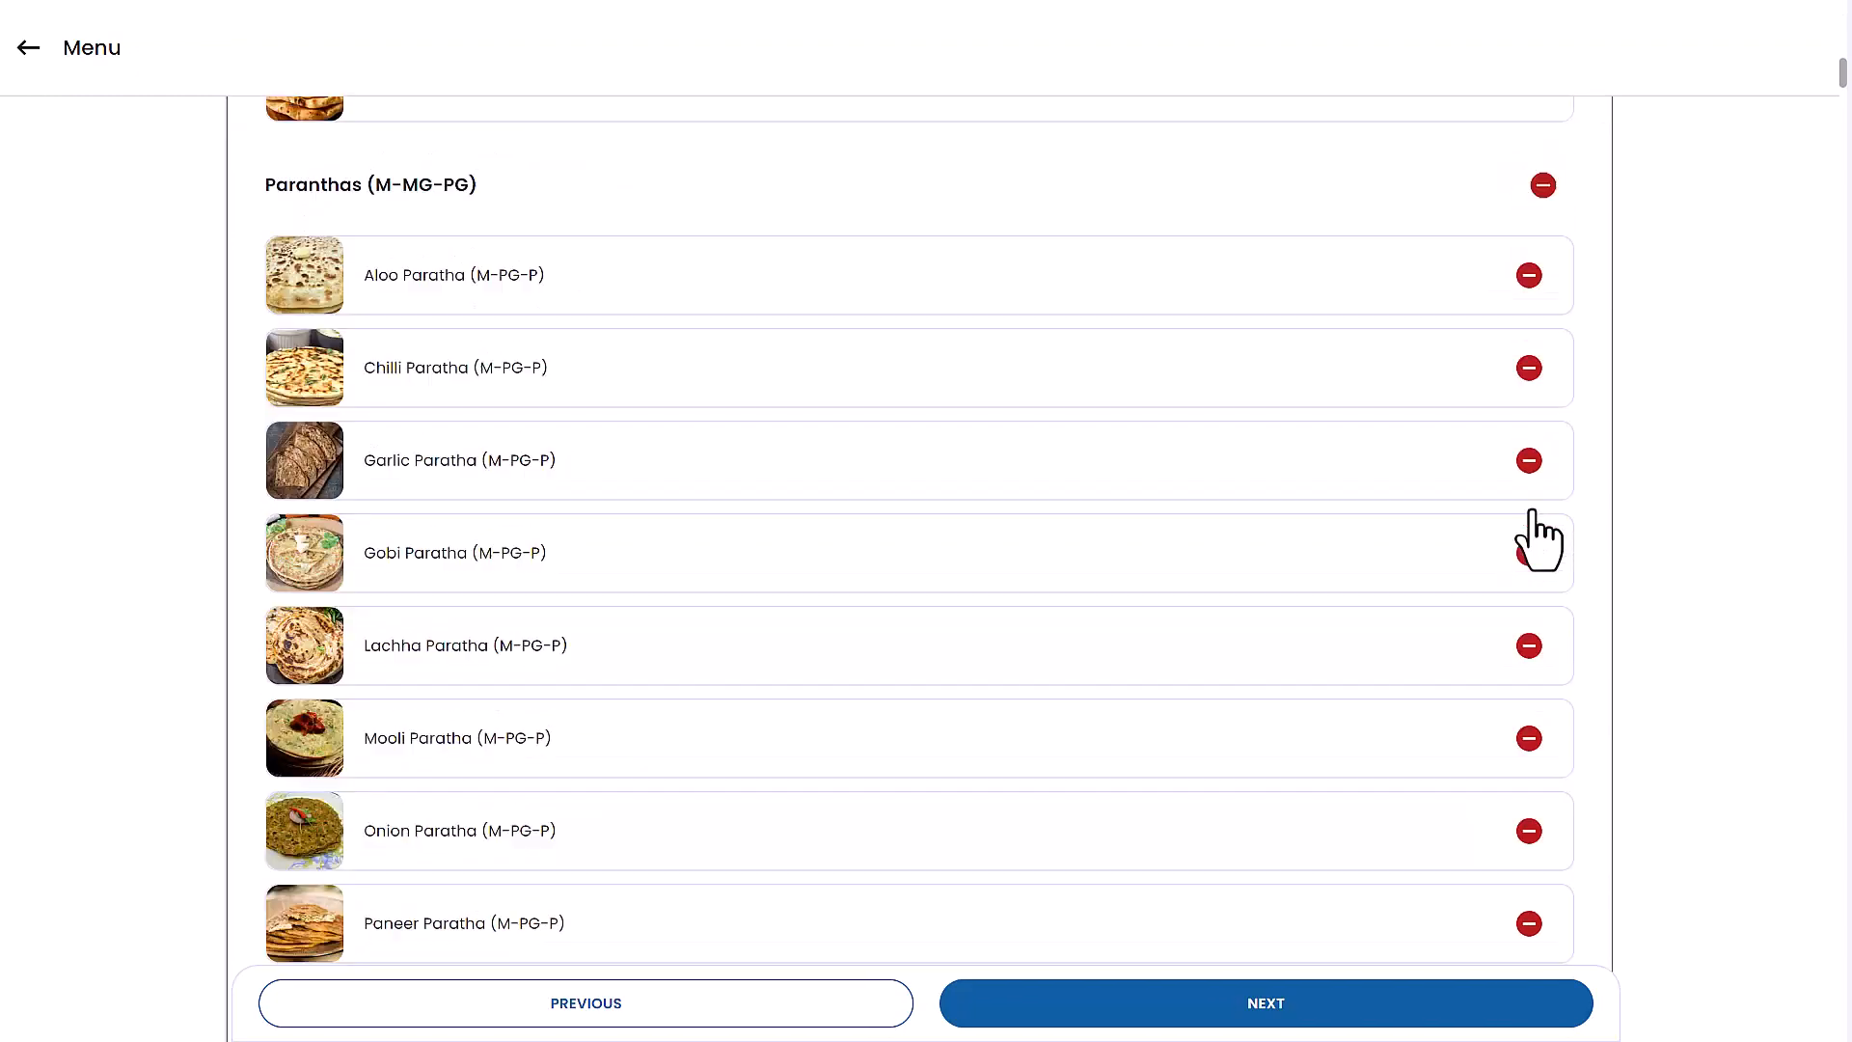
{"action": "left_click", "coordinate": [1544, 186]}
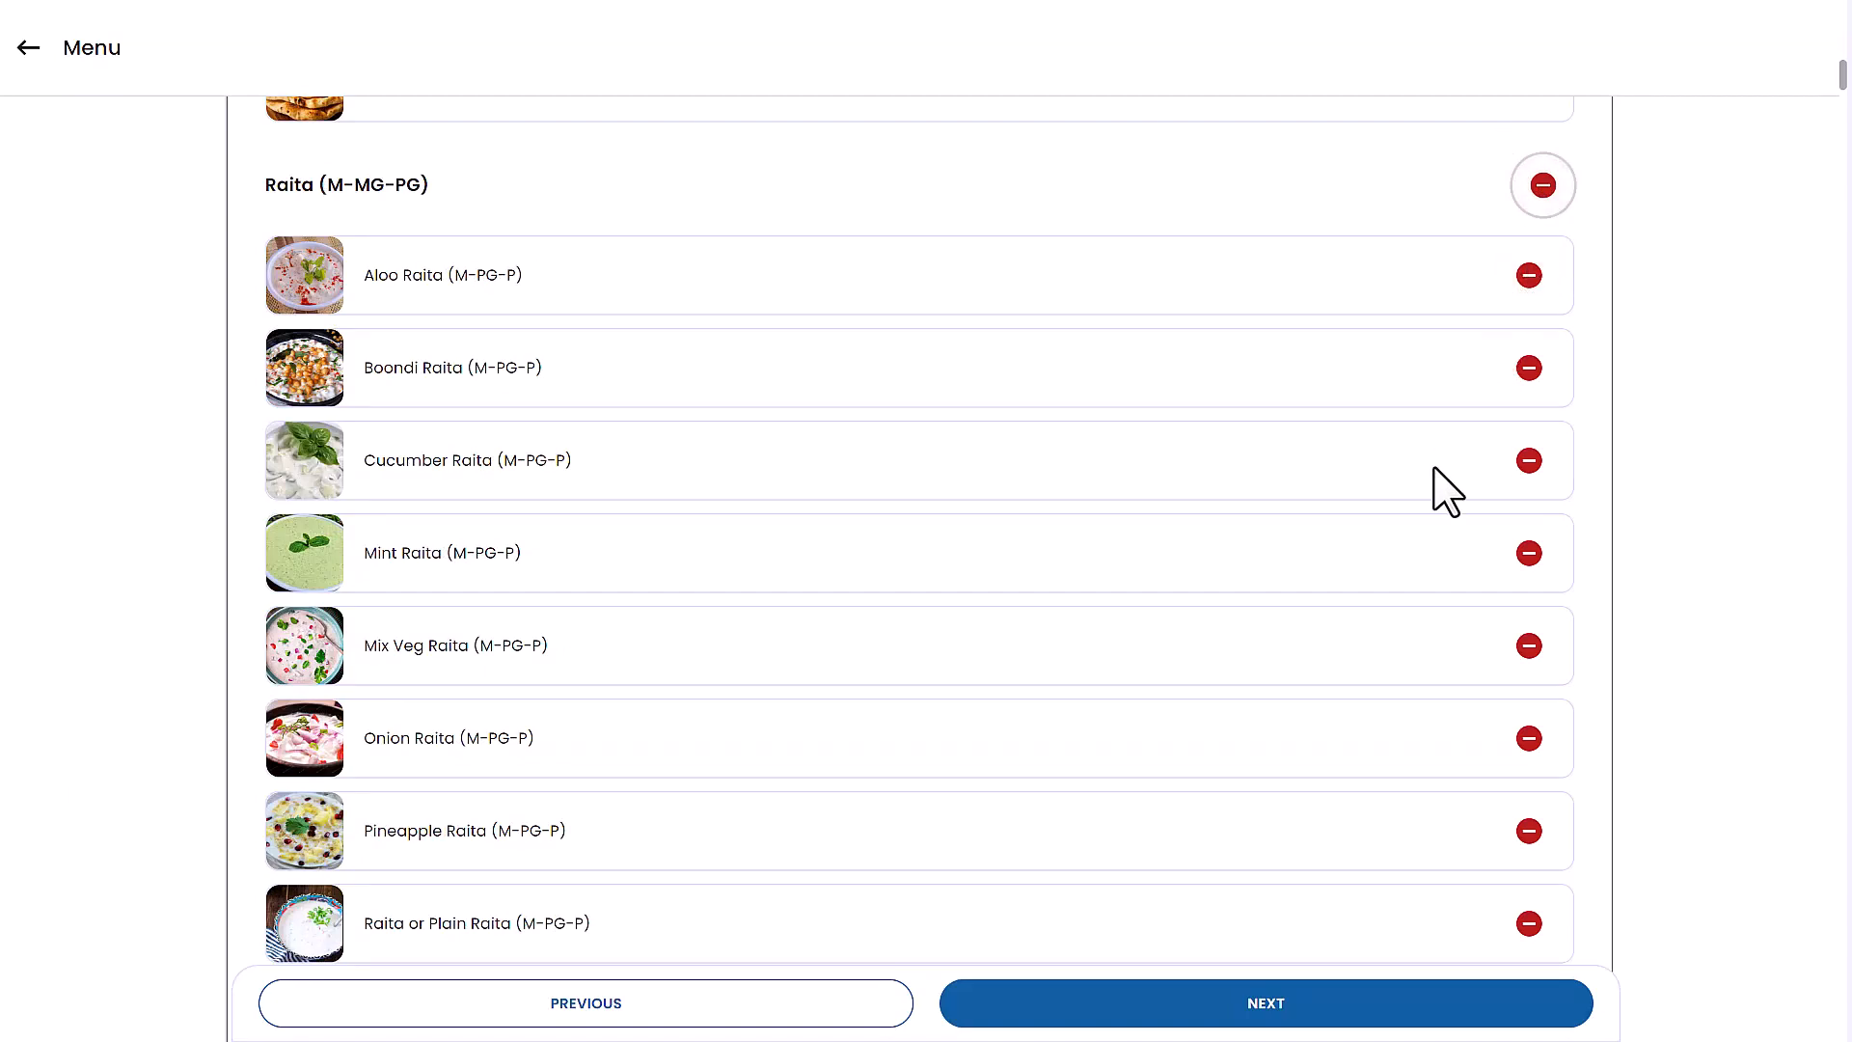
Accept the cleaned menu, confirm its preview to create the Punjabi Dhaba Menu, and return to the dashboard
{"action": "scroll", "coordinate": [1448, 492], "scroll_direction": "up", "scroll_amount": 15}
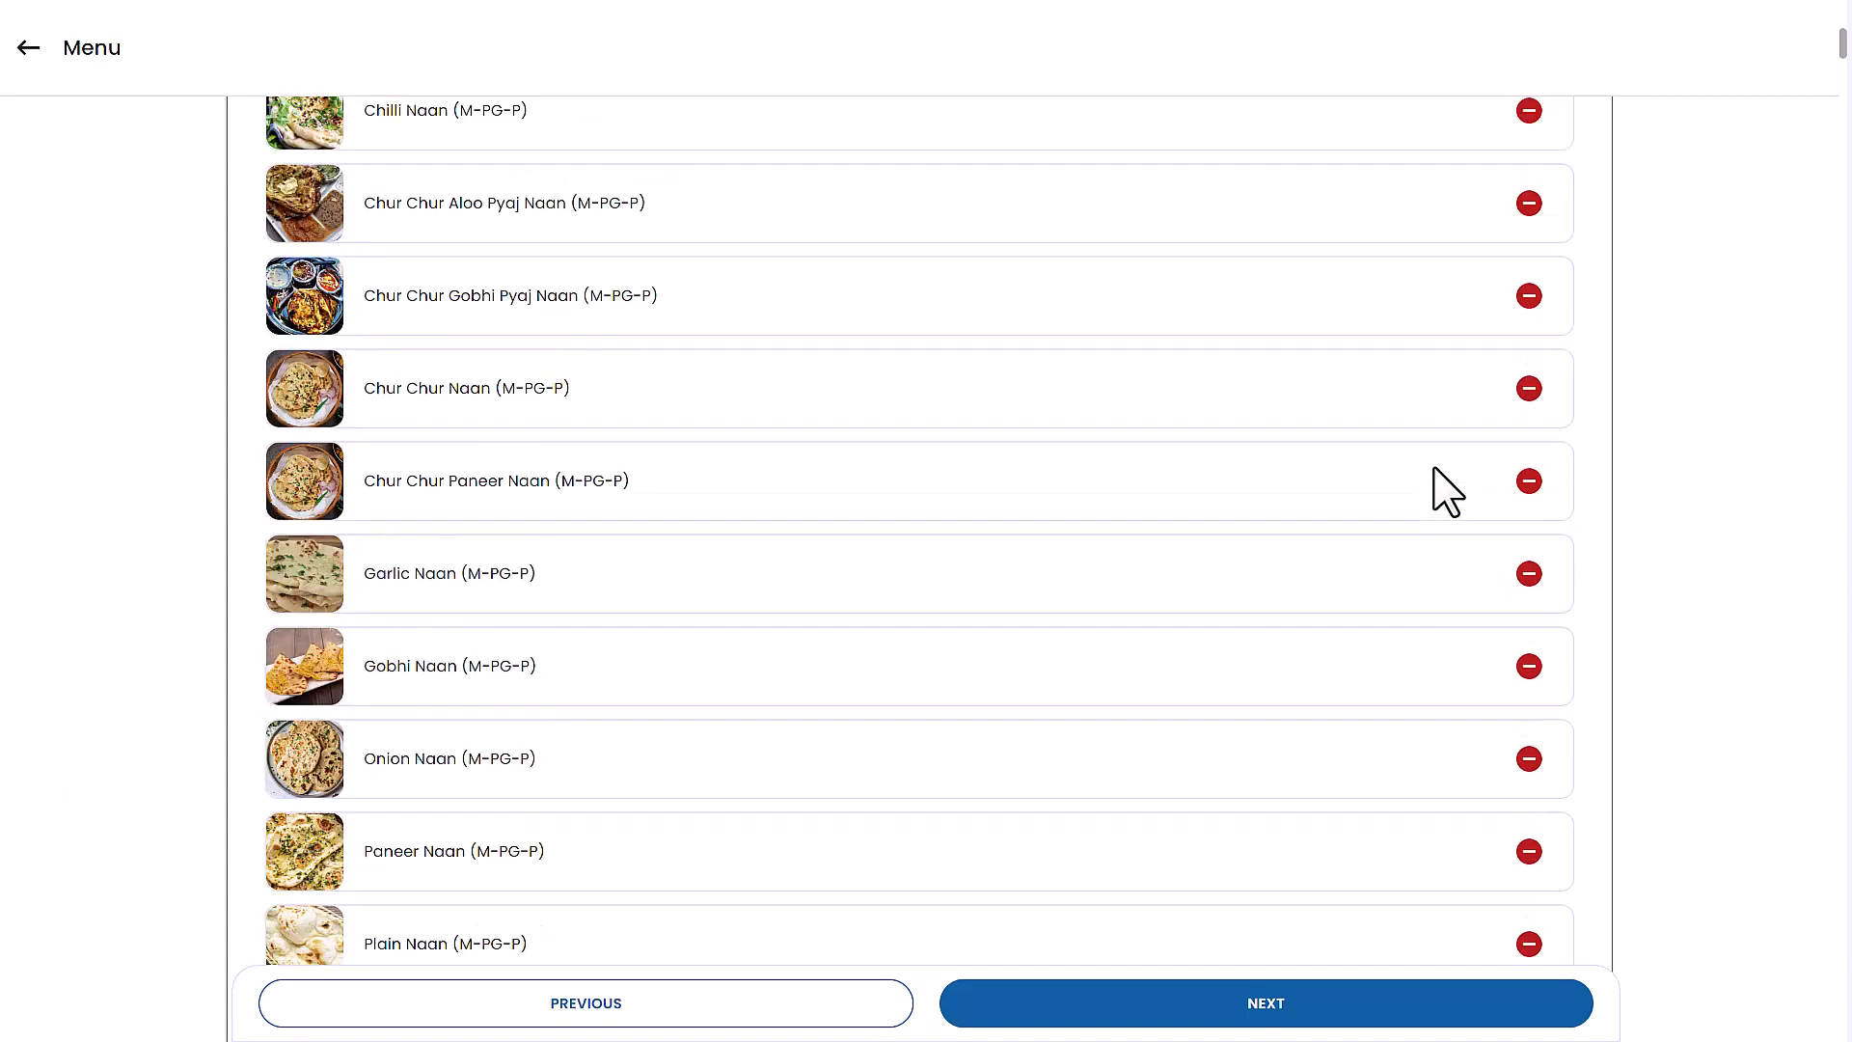
{"action": "scroll", "coordinate": [1447, 492], "scroll_direction": "up", "scroll_amount": 5}
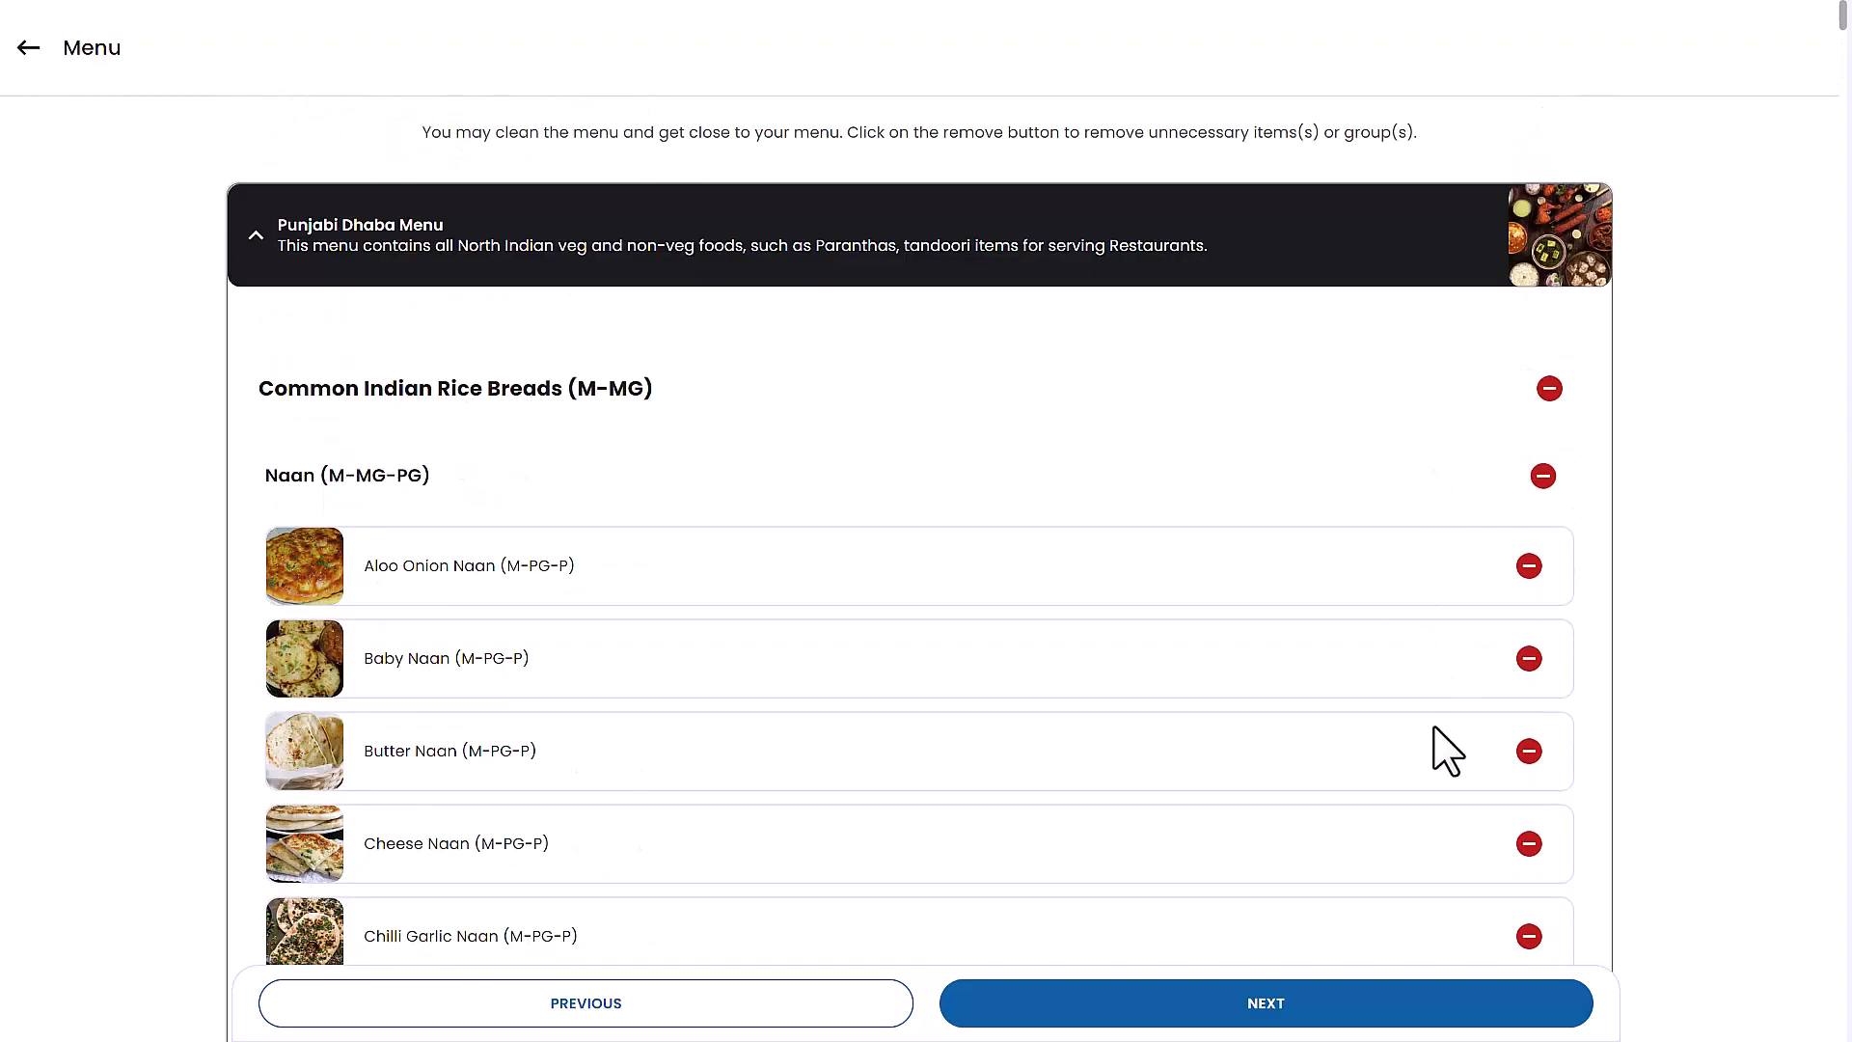
{"action": "left_click", "coordinate": [1422, 1021]}
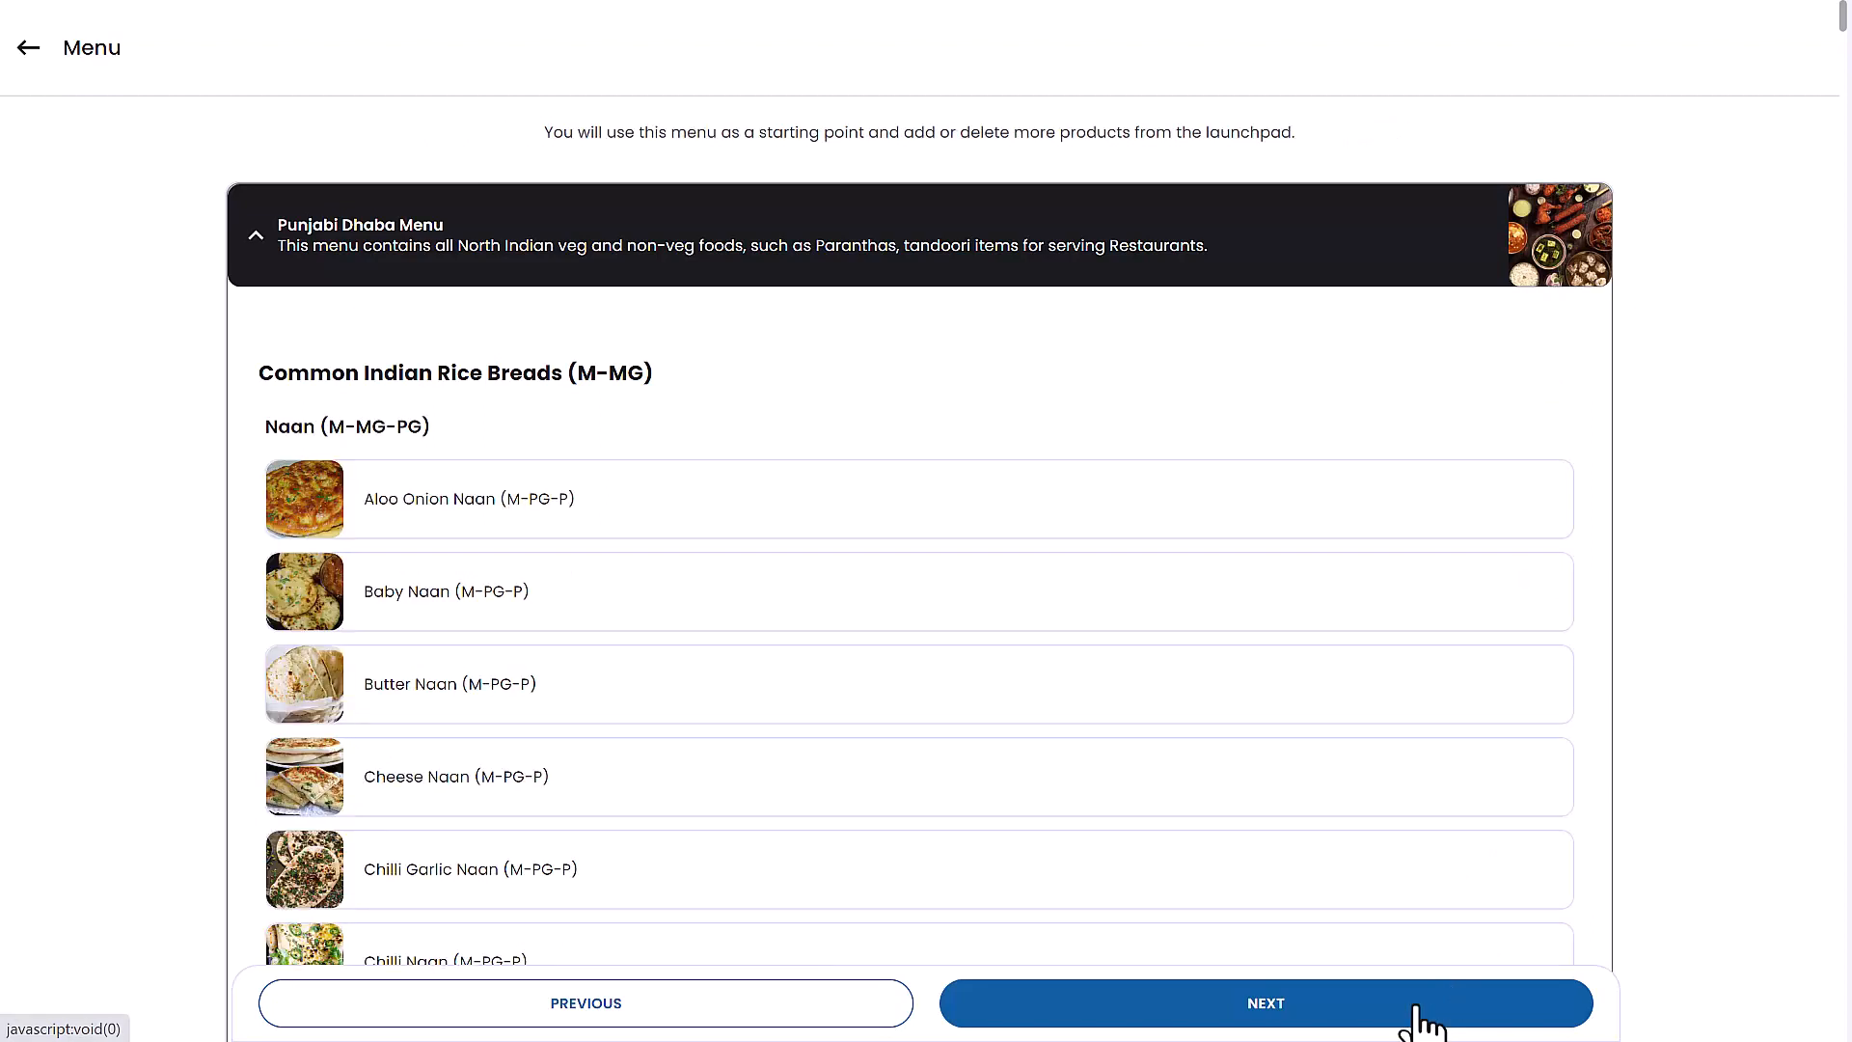
{"action": "left_click", "coordinate": [1266, 1013]}
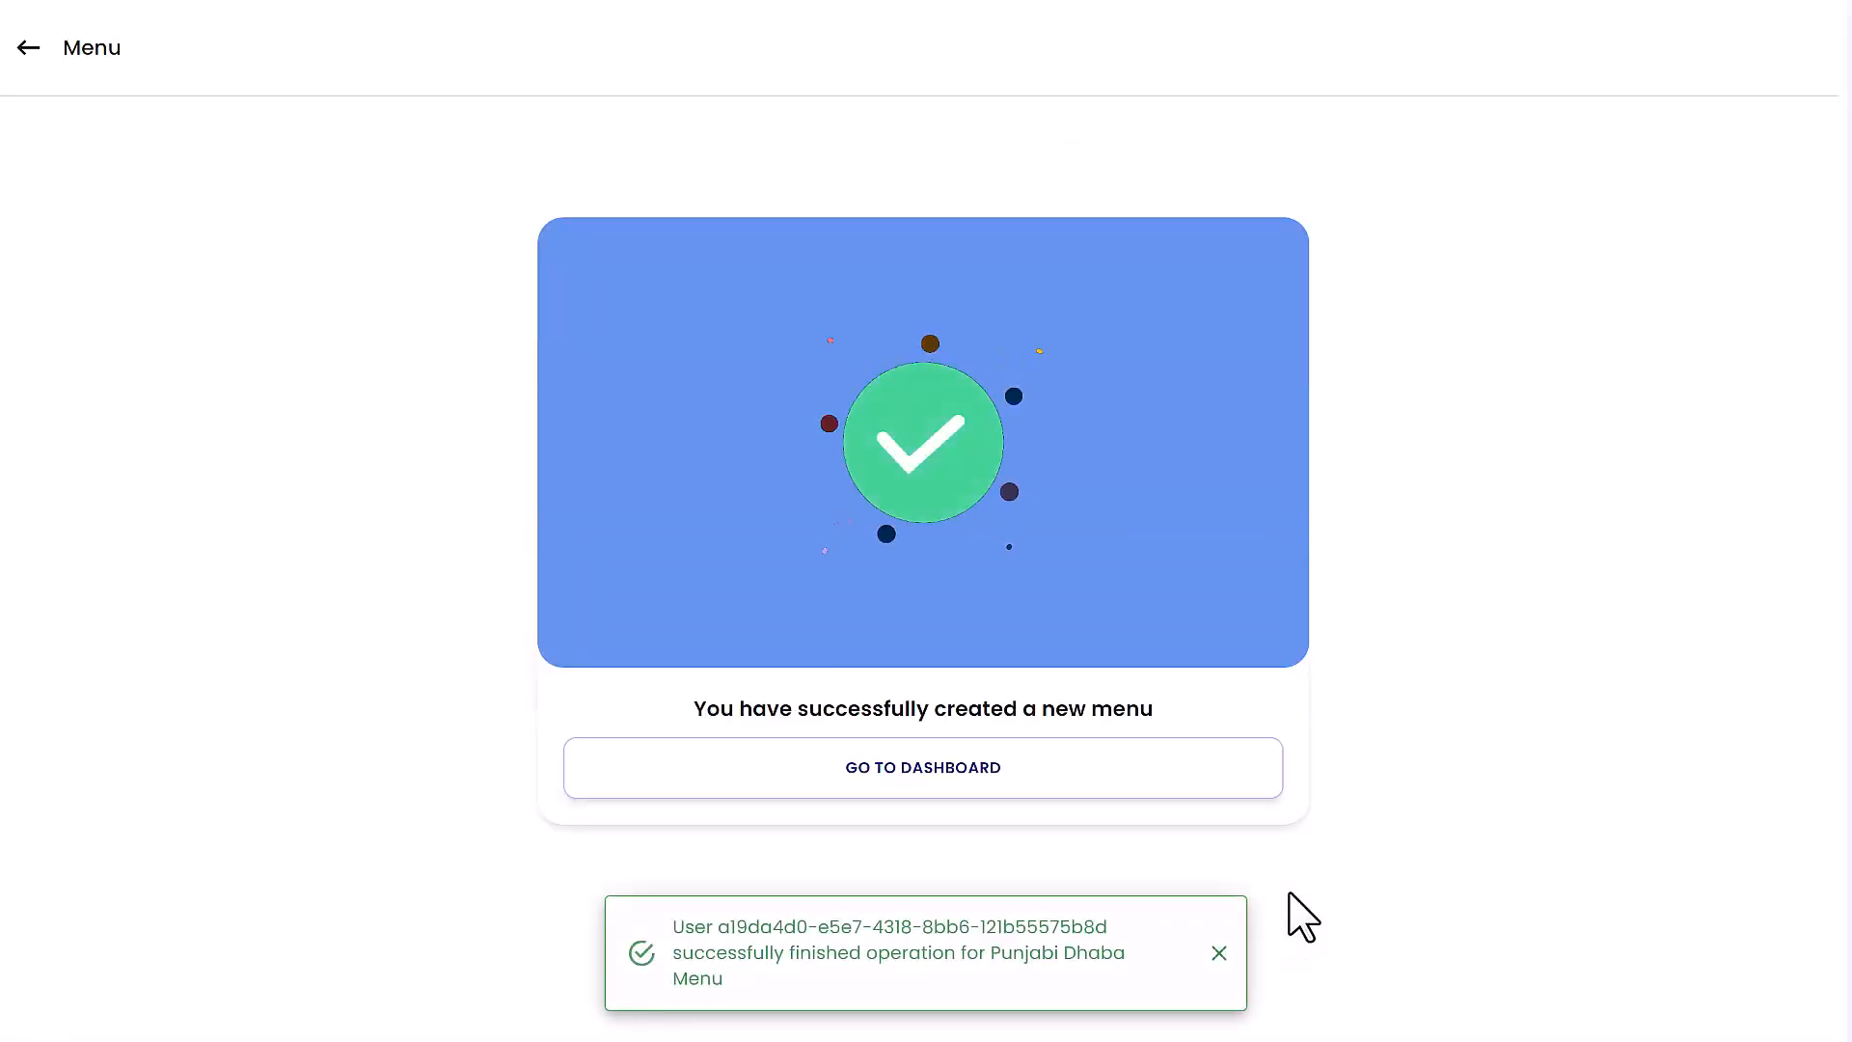
{"action": "left_click", "coordinate": [1147, 751]}
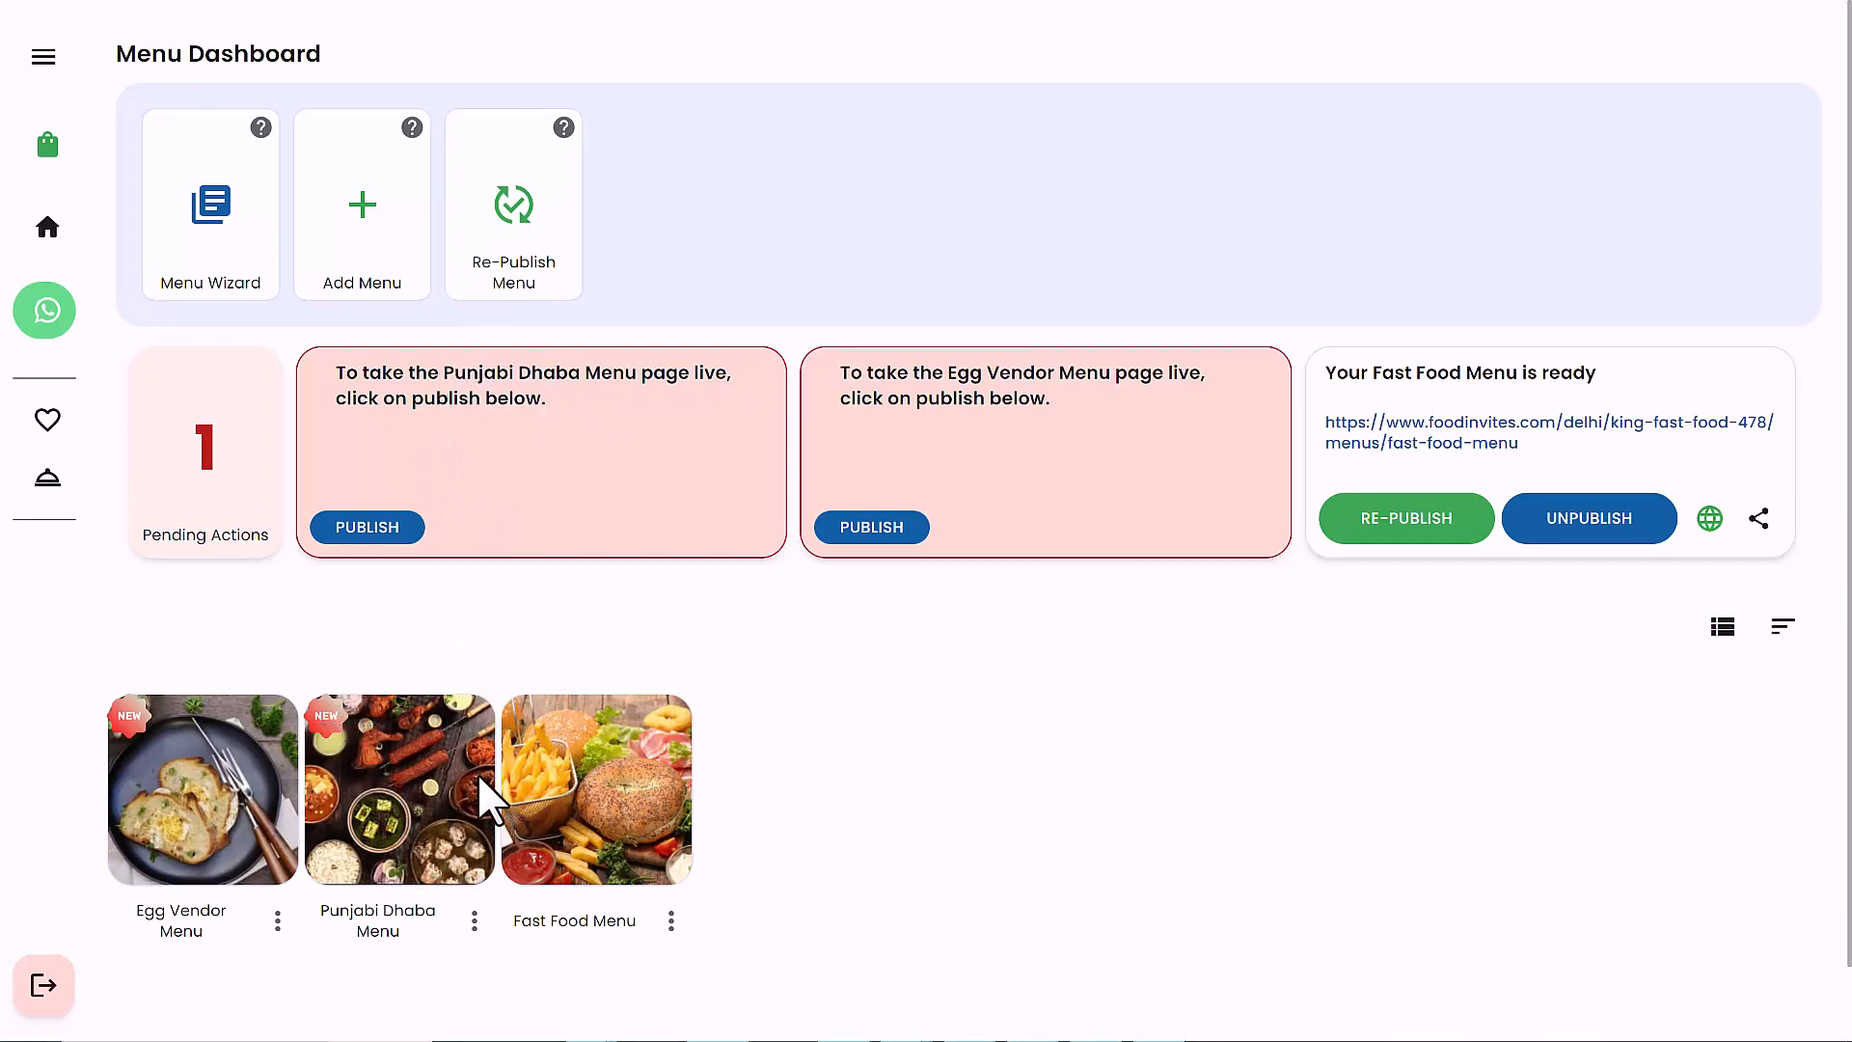
View the Punjabi Dhaba Menu's product list and open the options for Baby Naan
{"action": "left_click", "coordinate": [397, 777]}
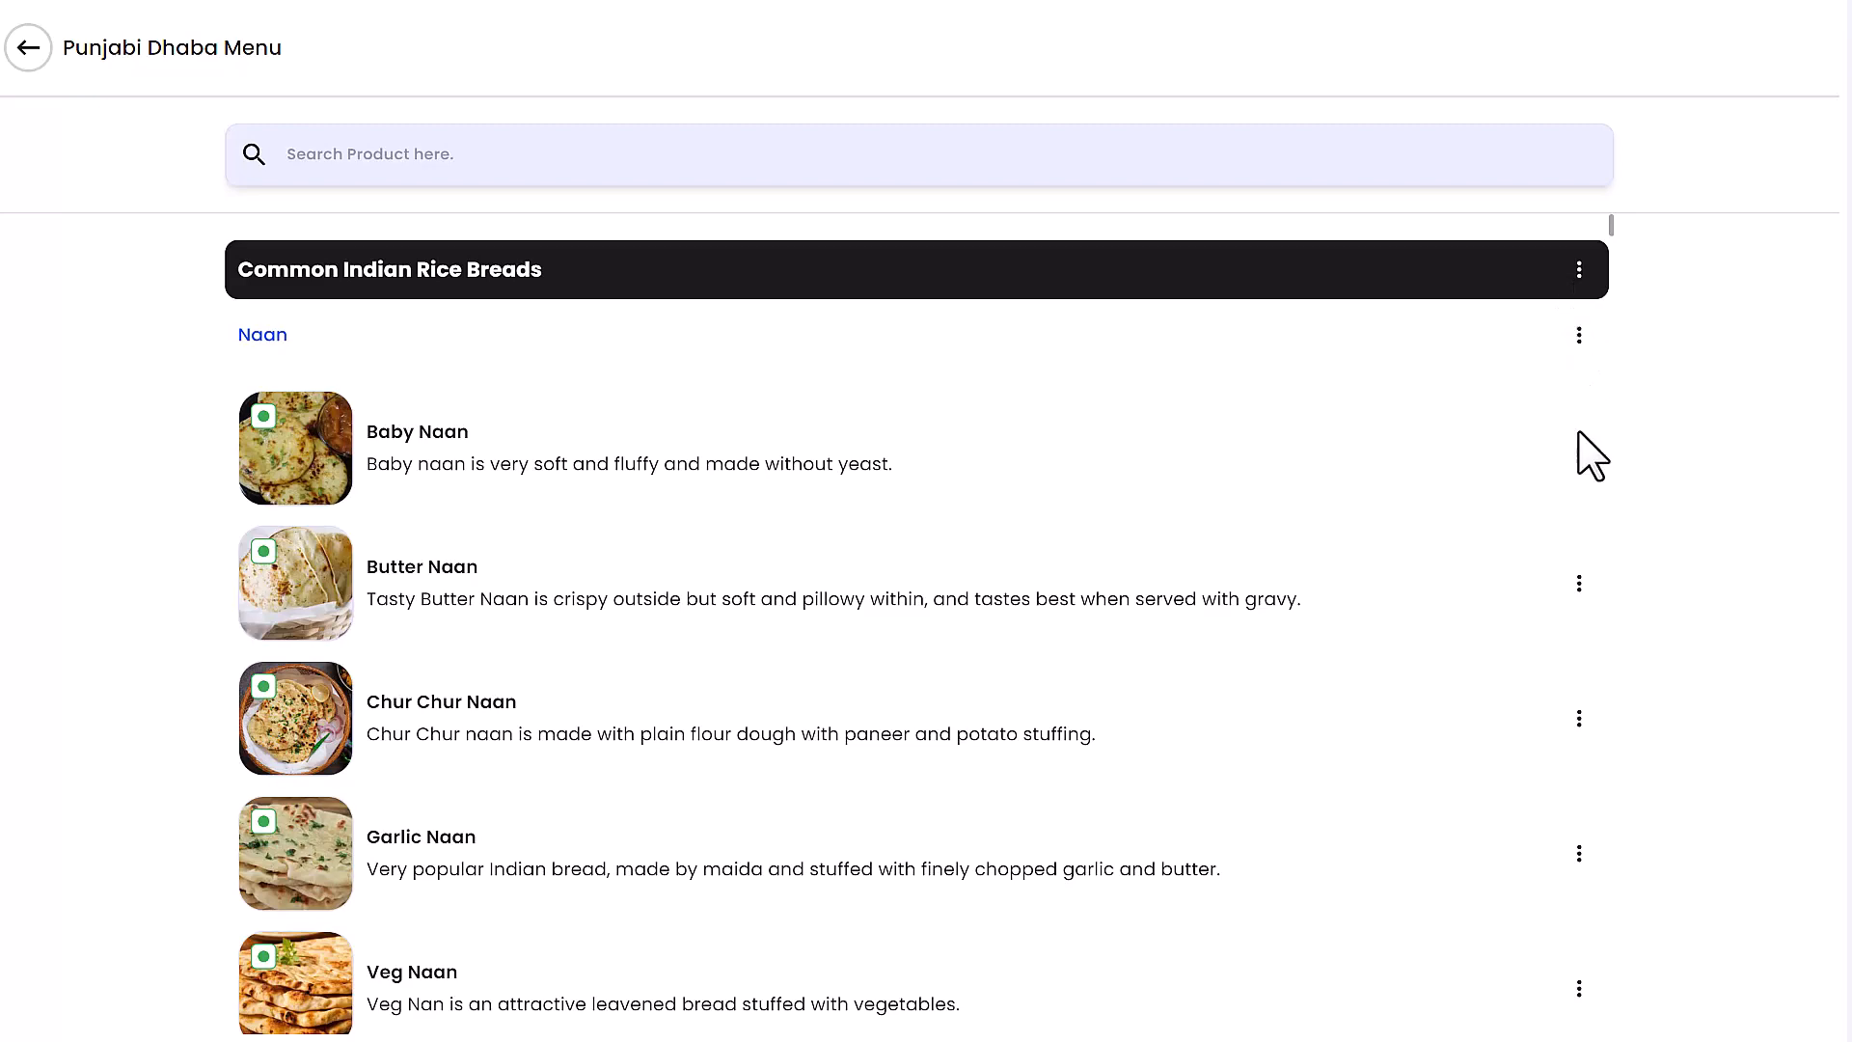
{"action": "left_click", "coordinate": [1579, 447]}
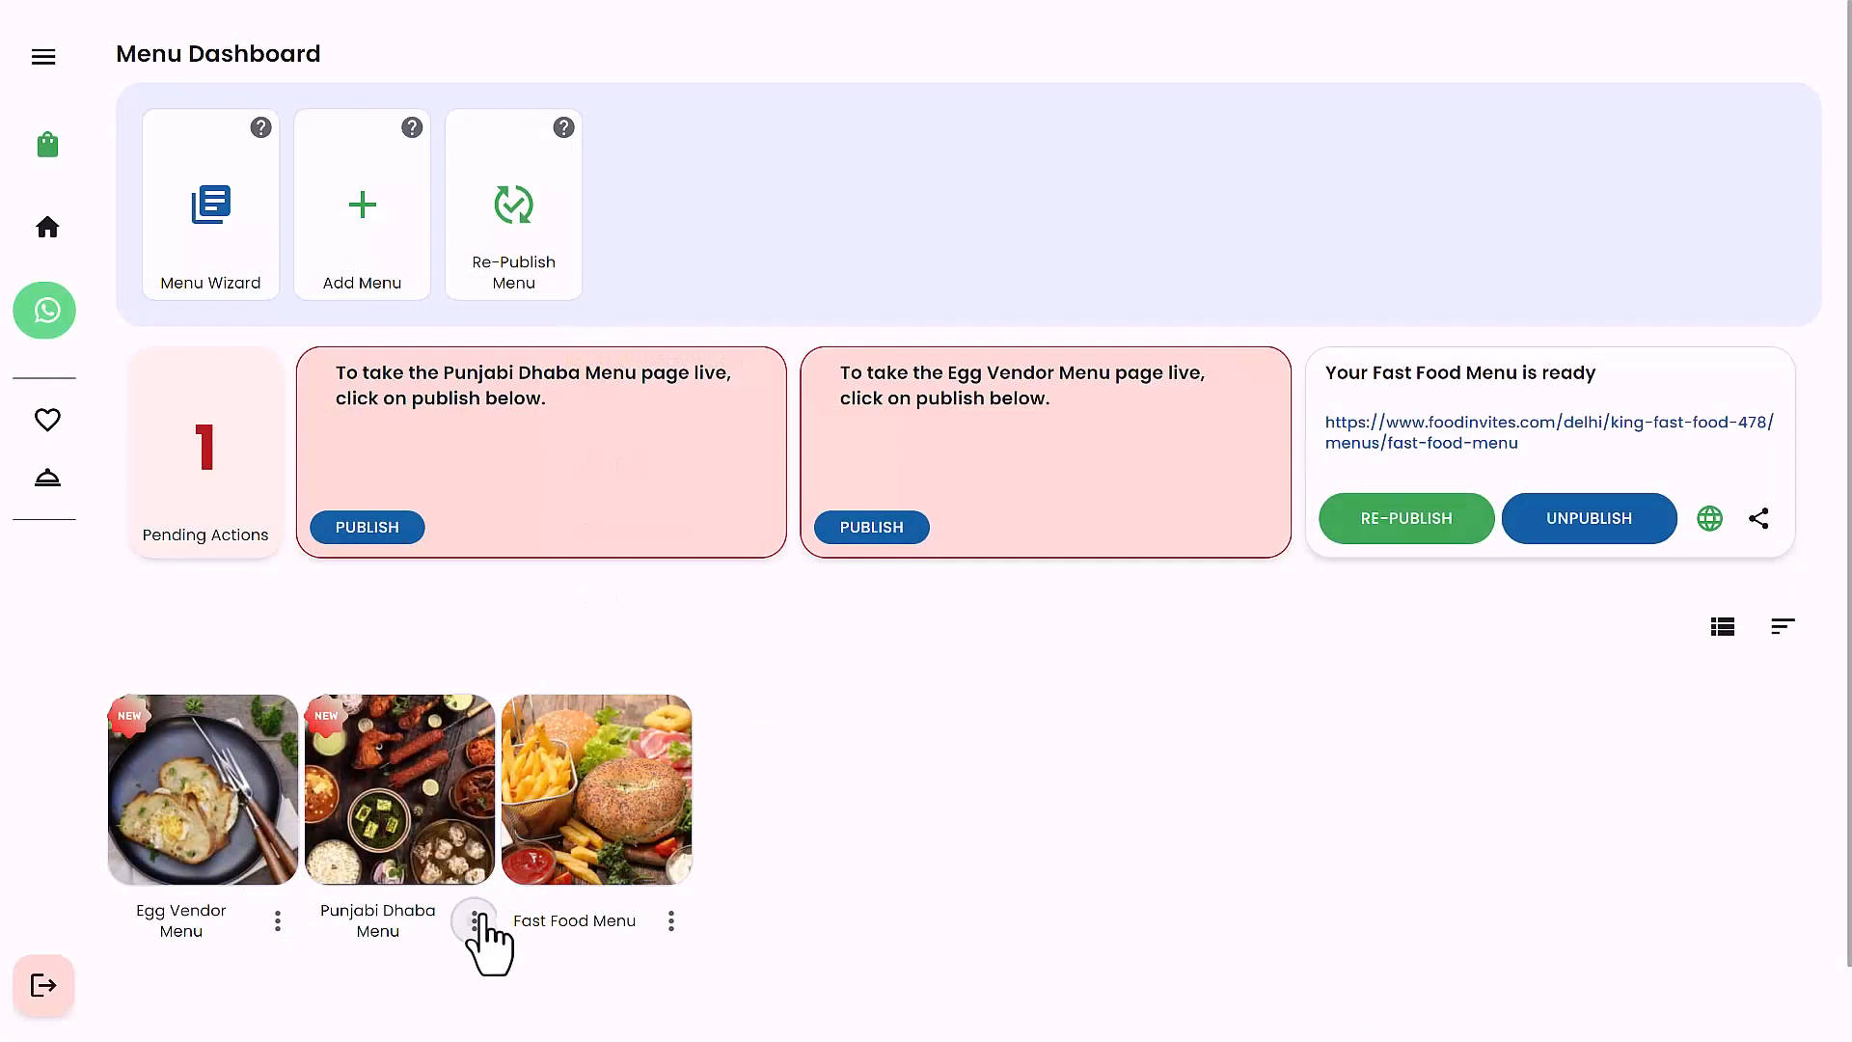
Open the Punjabi Dhaba Menu for editing and go to its Configurations section
{"action": "left_click", "coordinate": [475, 921]}
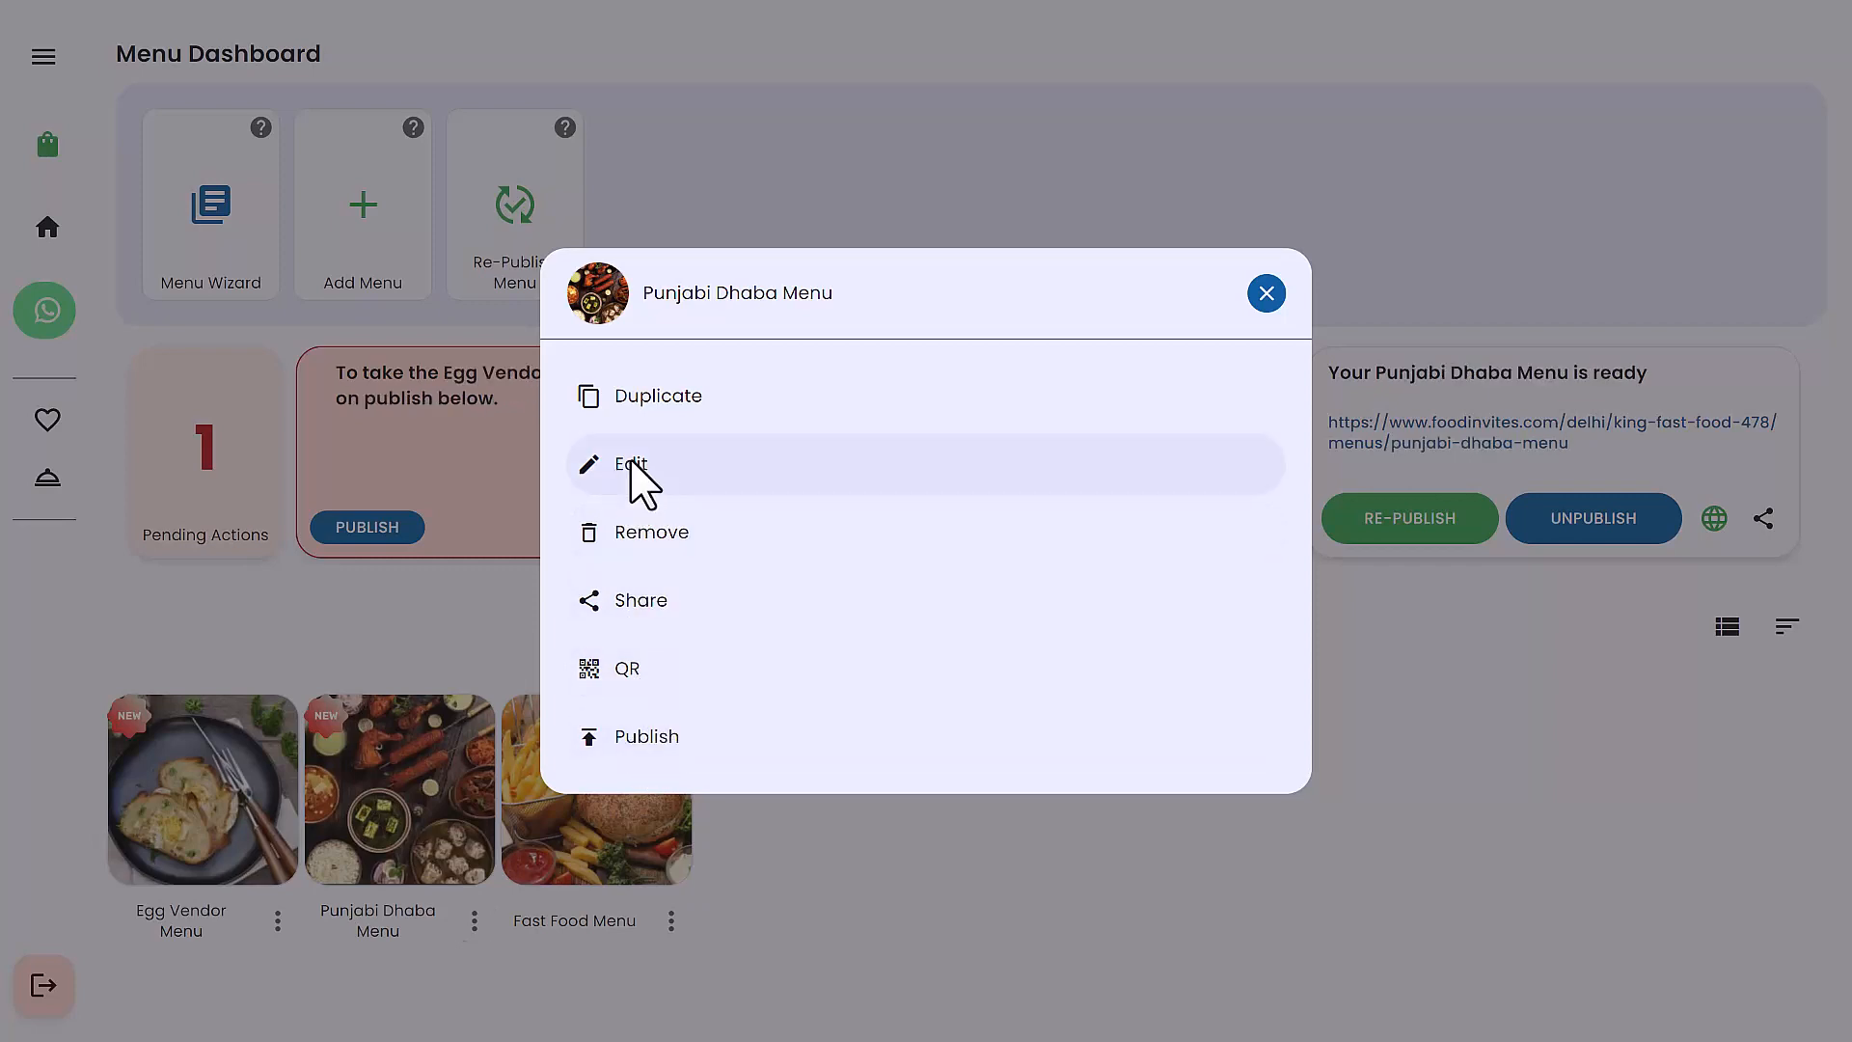
{"action": "left_click", "coordinate": [635, 482]}
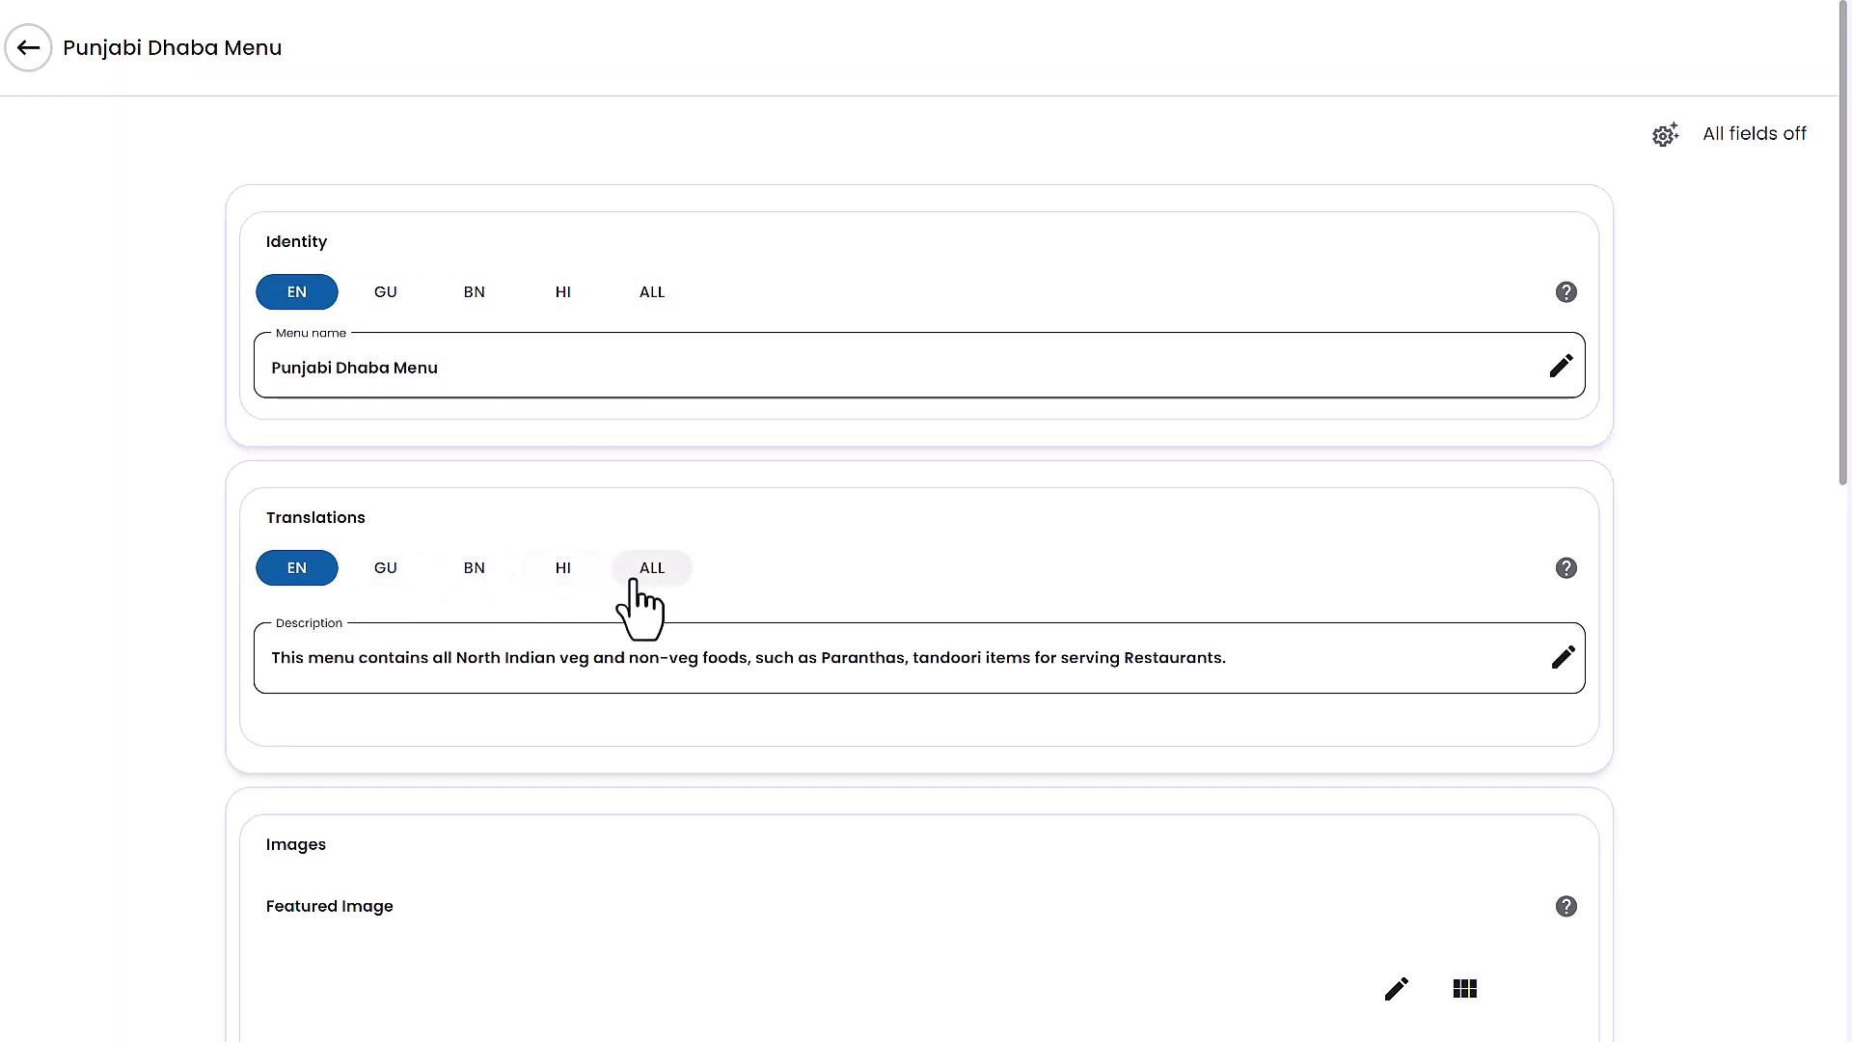
{"action": "scroll", "coordinate": [637, 579], "scroll_direction": "down", "scroll_amount": 1}
{"action": "scroll", "coordinate": [632, 579], "scroll_direction": "down", "scroll_amount": 10}
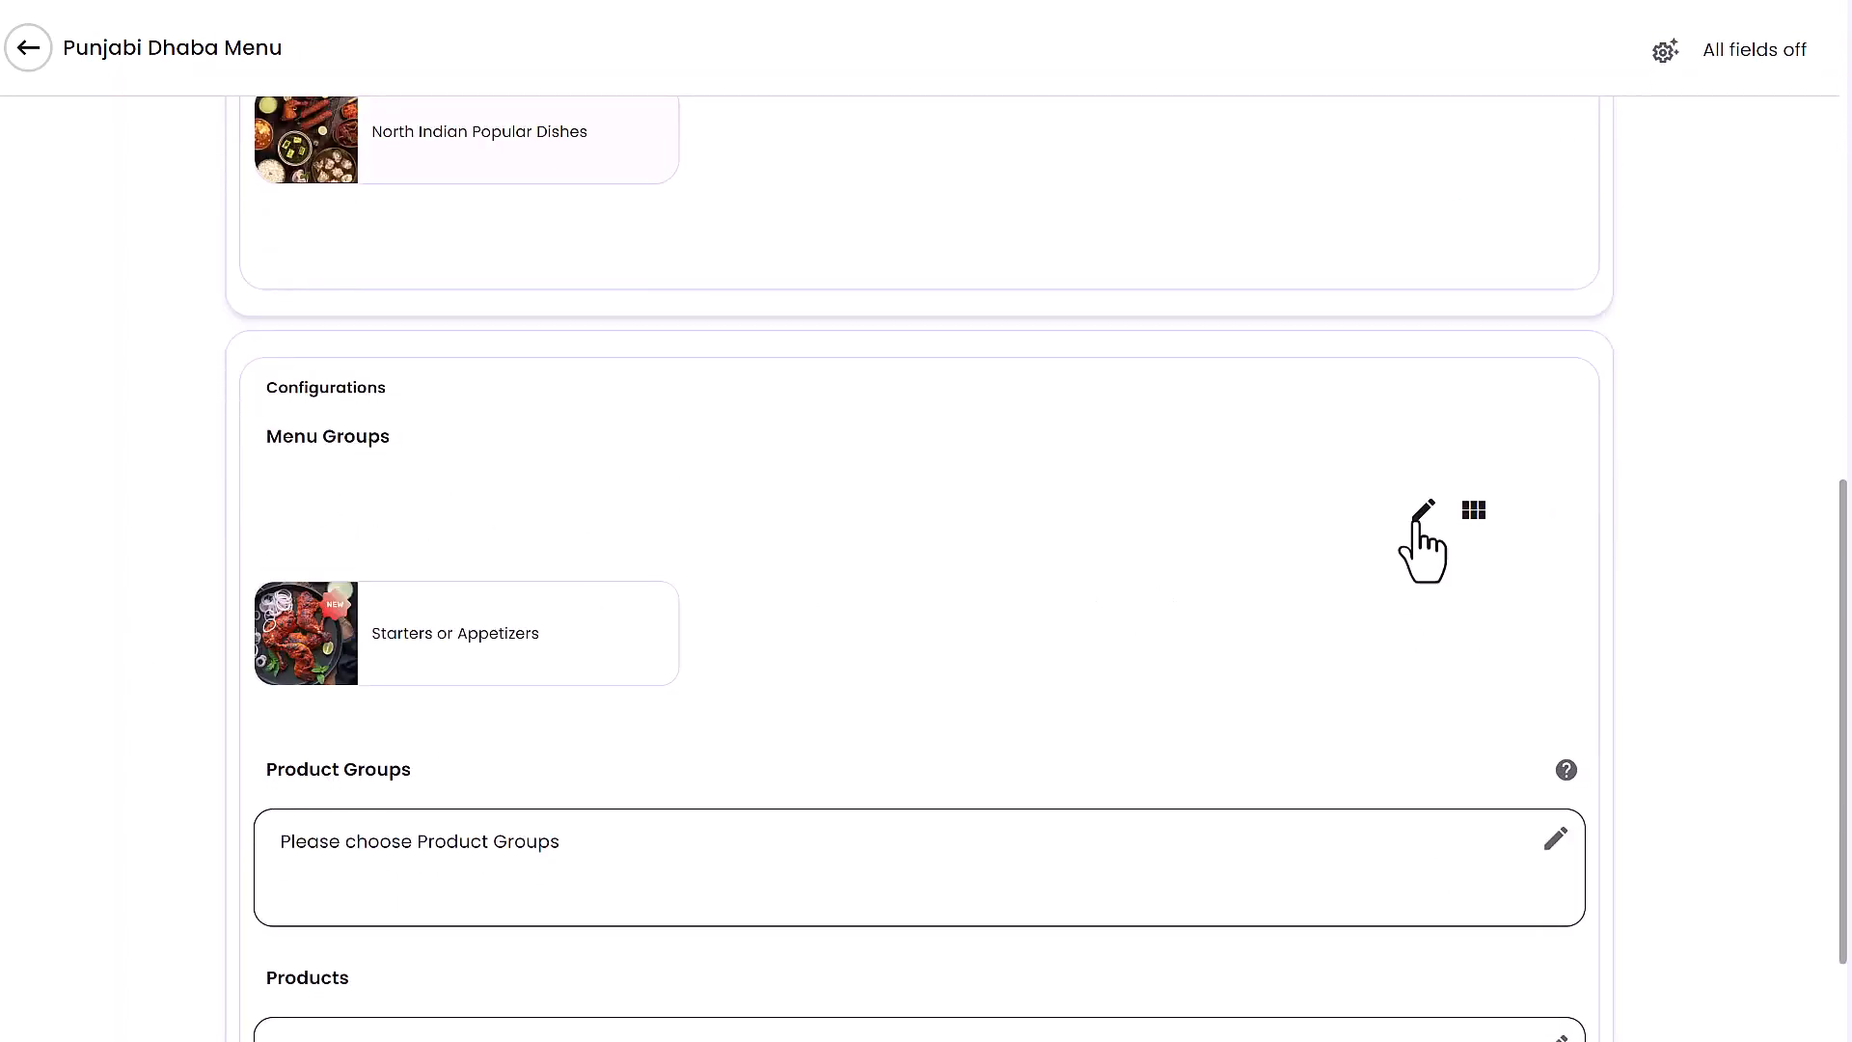
Add Biryanis, Fast Foods, Common Indian Rice Breads and Tandoor se to the menu groups and save the selection
{"action": "left_click", "coordinate": [1424, 512]}
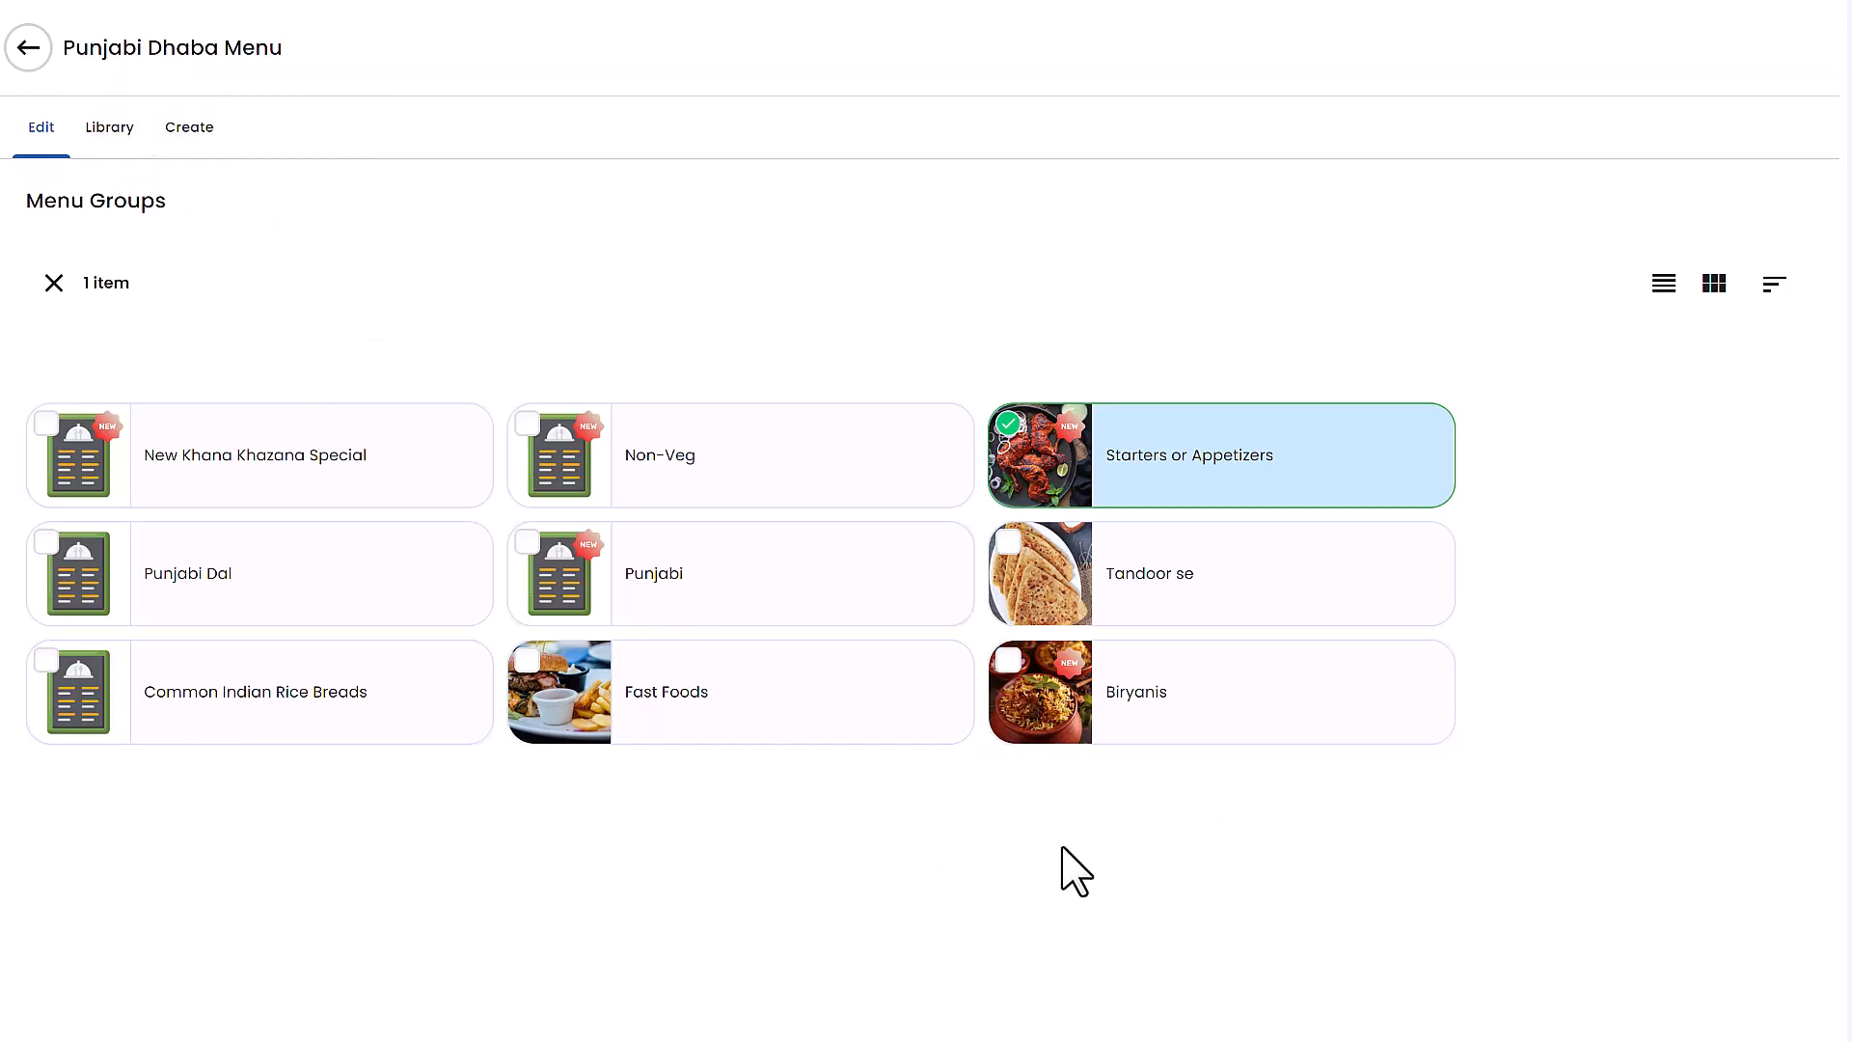
{"action": "left_click", "coordinate": [1057, 702]}
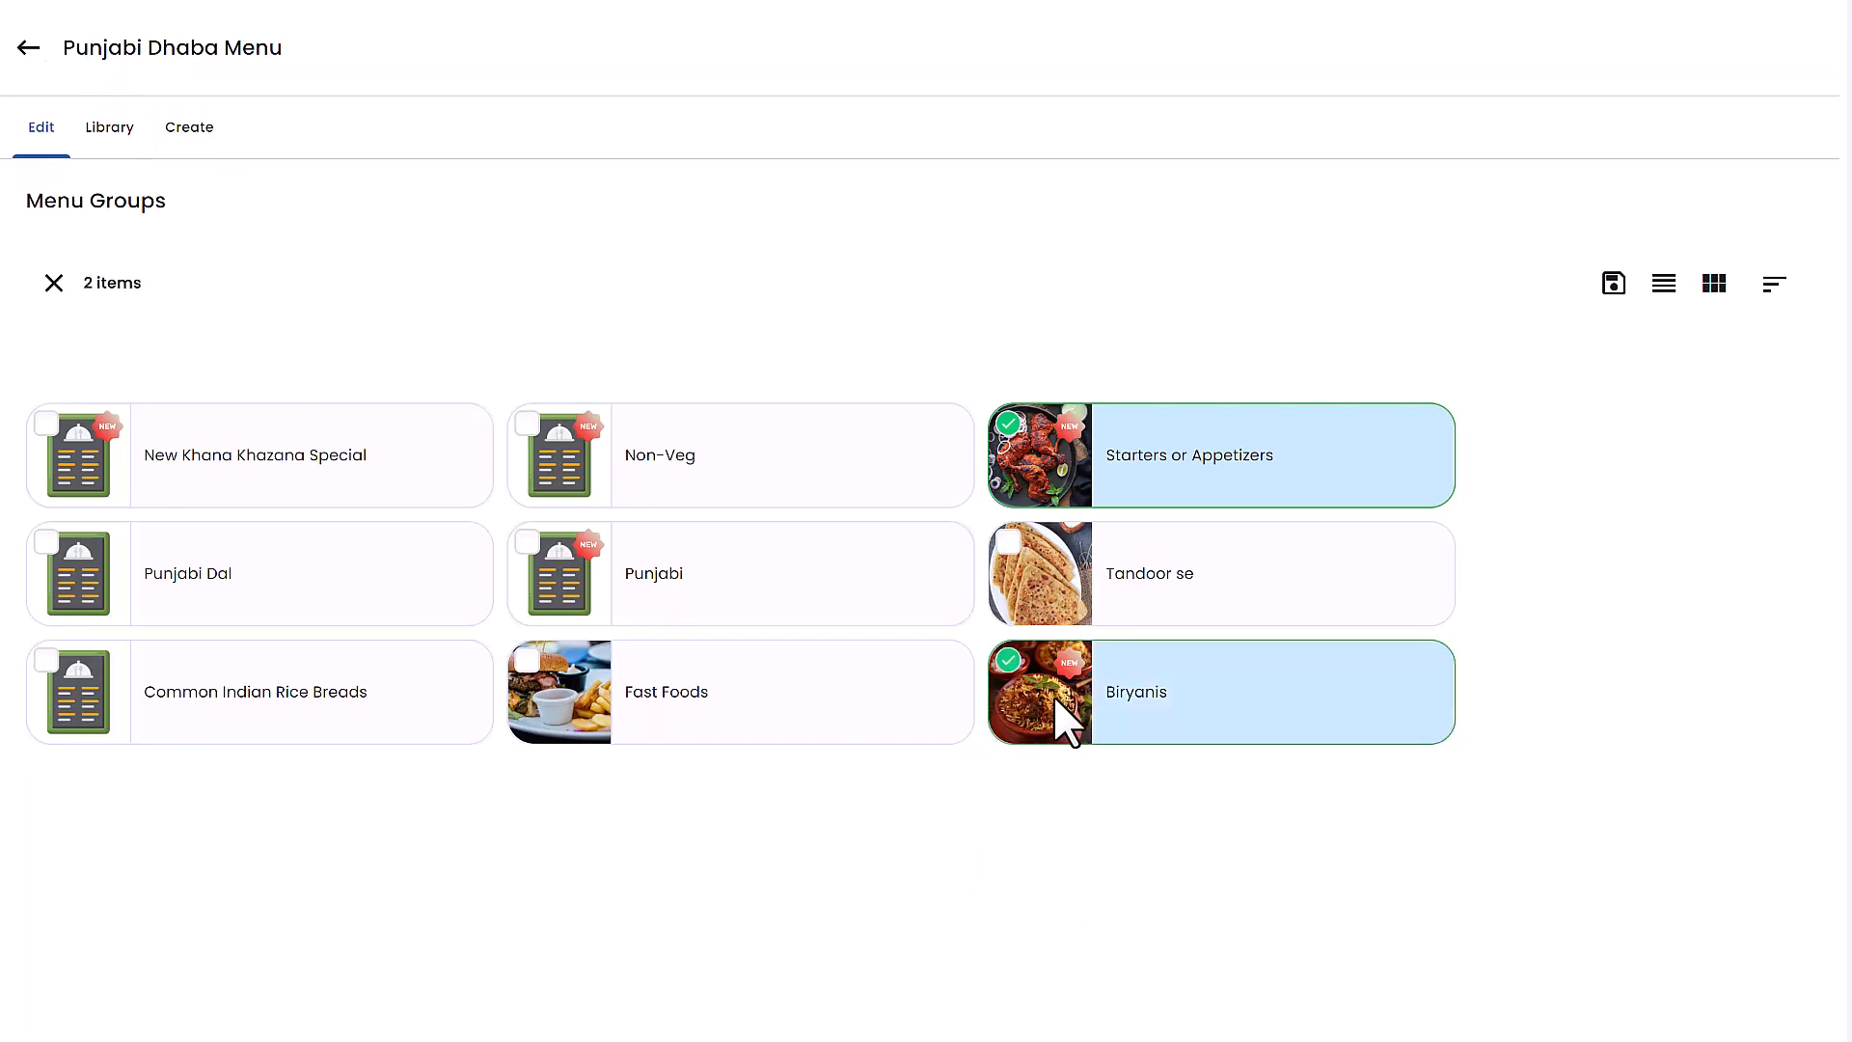
{"action": "left_click", "coordinate": [779, 685]}
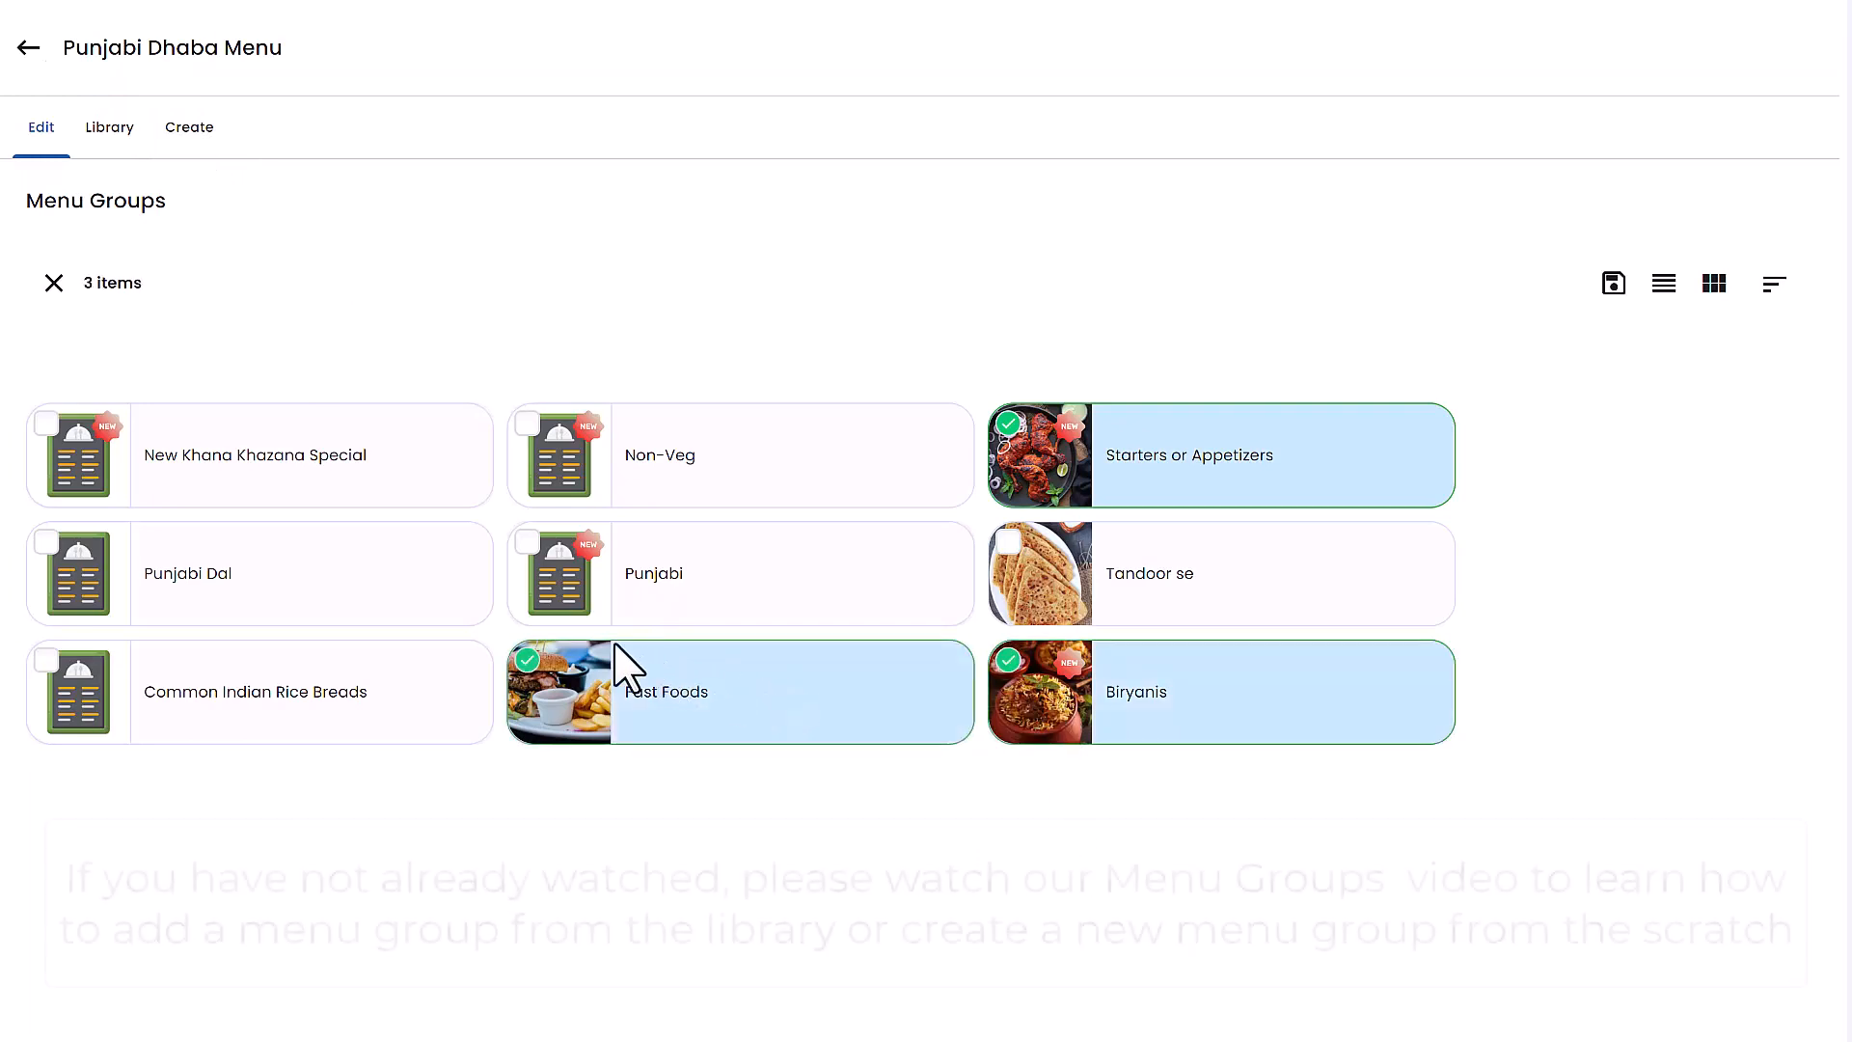
{"action": "left_click", "coordinate": [280, 699]}
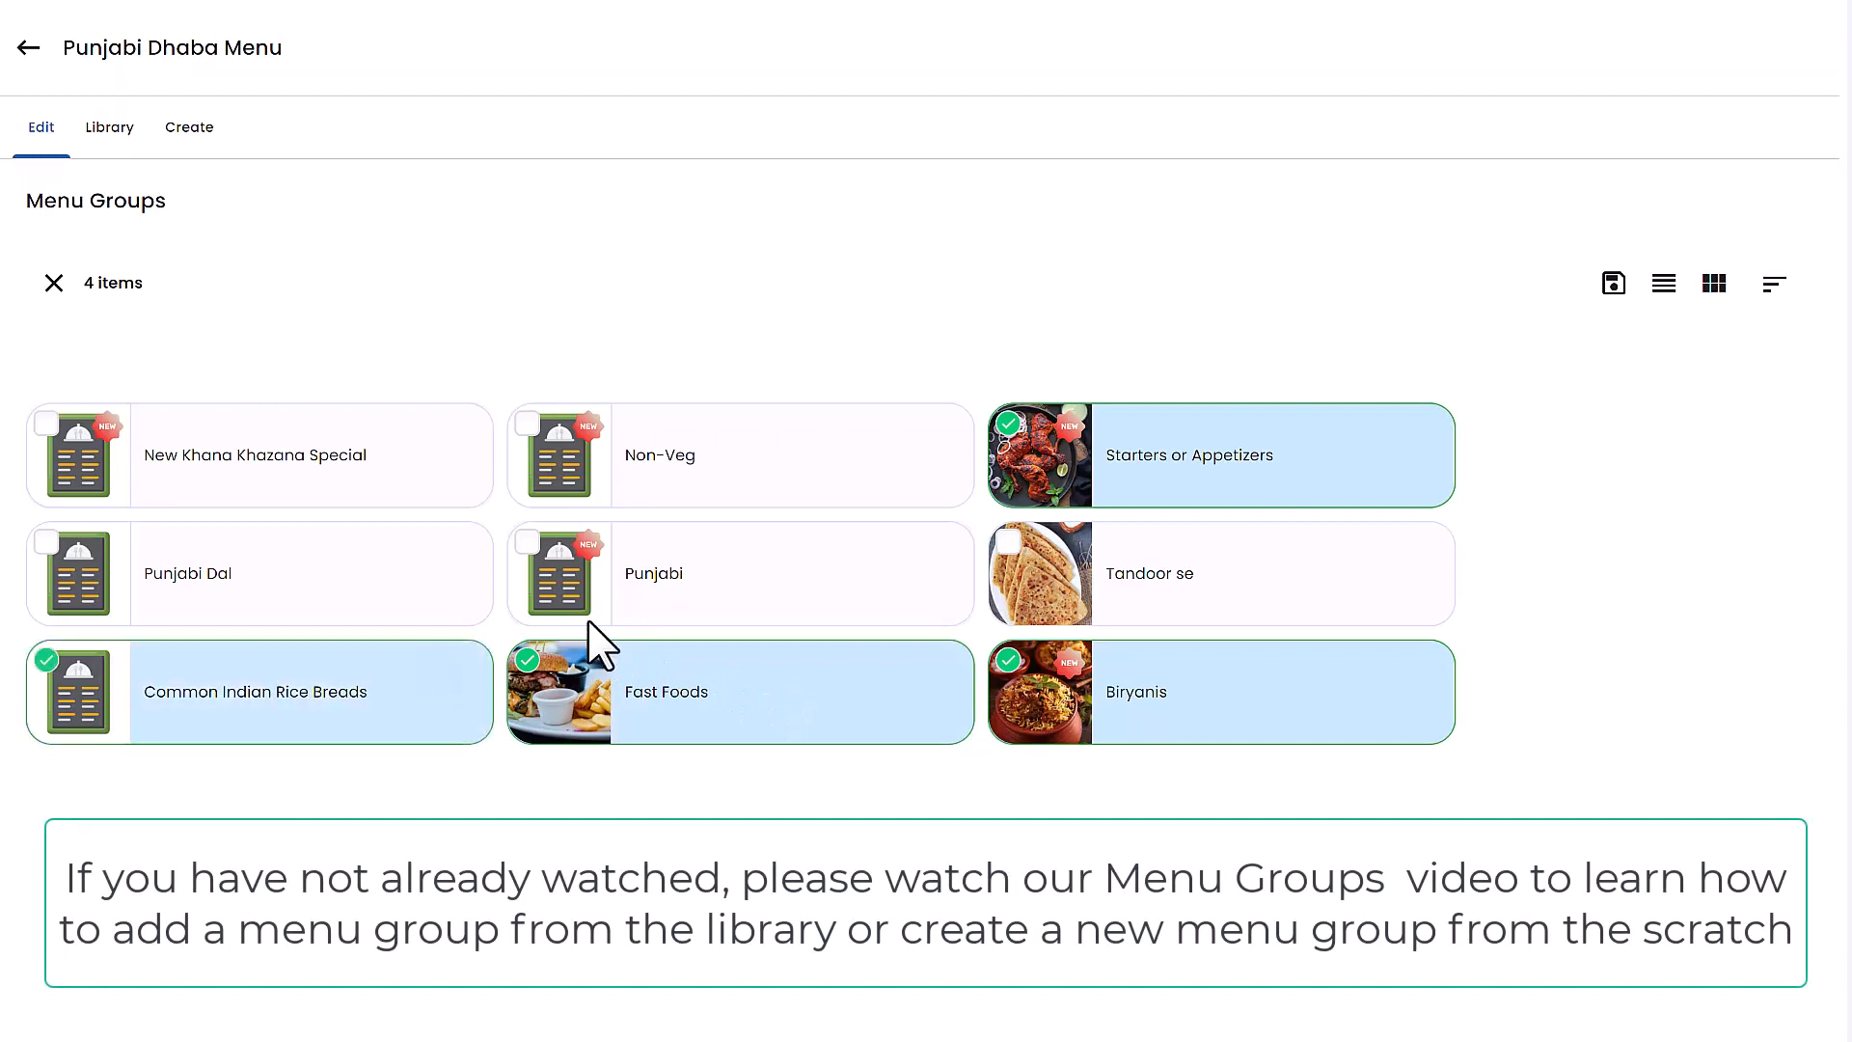
{"action": "left_click", "coordinate": [1038, 587]}
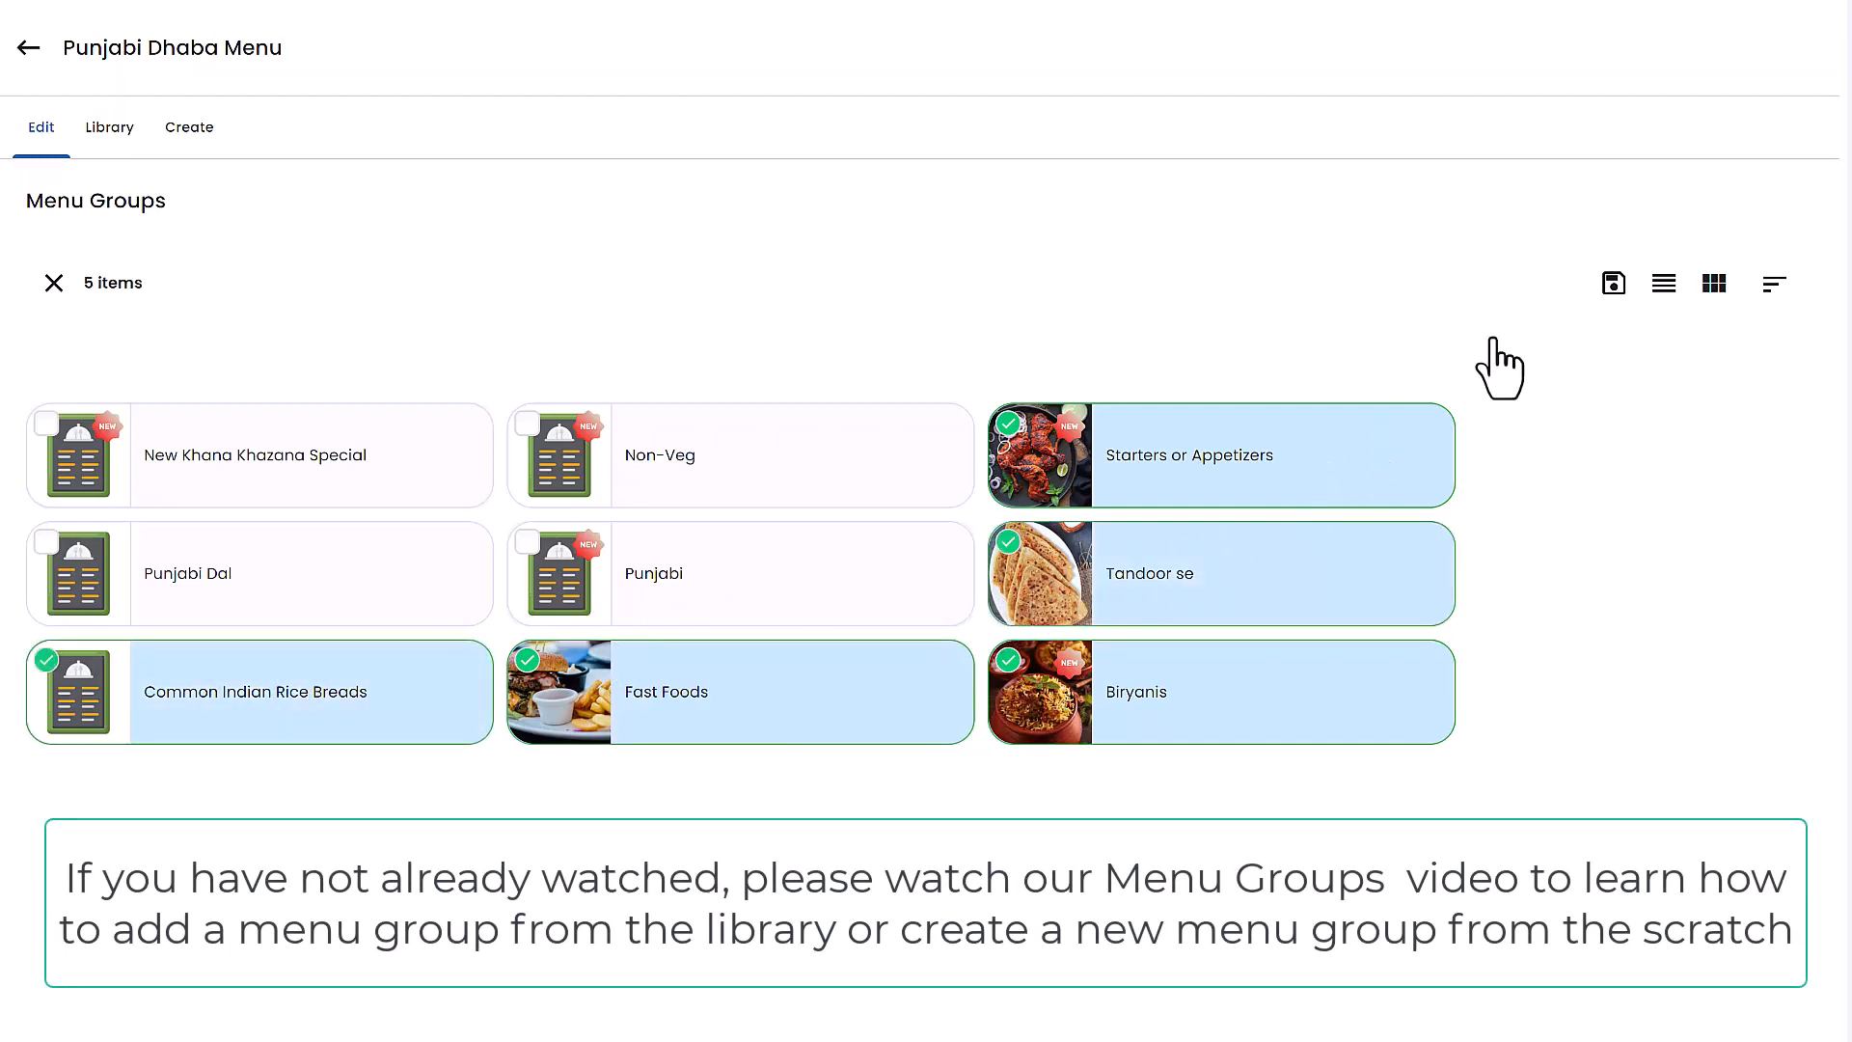
{"action": "left_click", "coordinate": [1613, 282]}
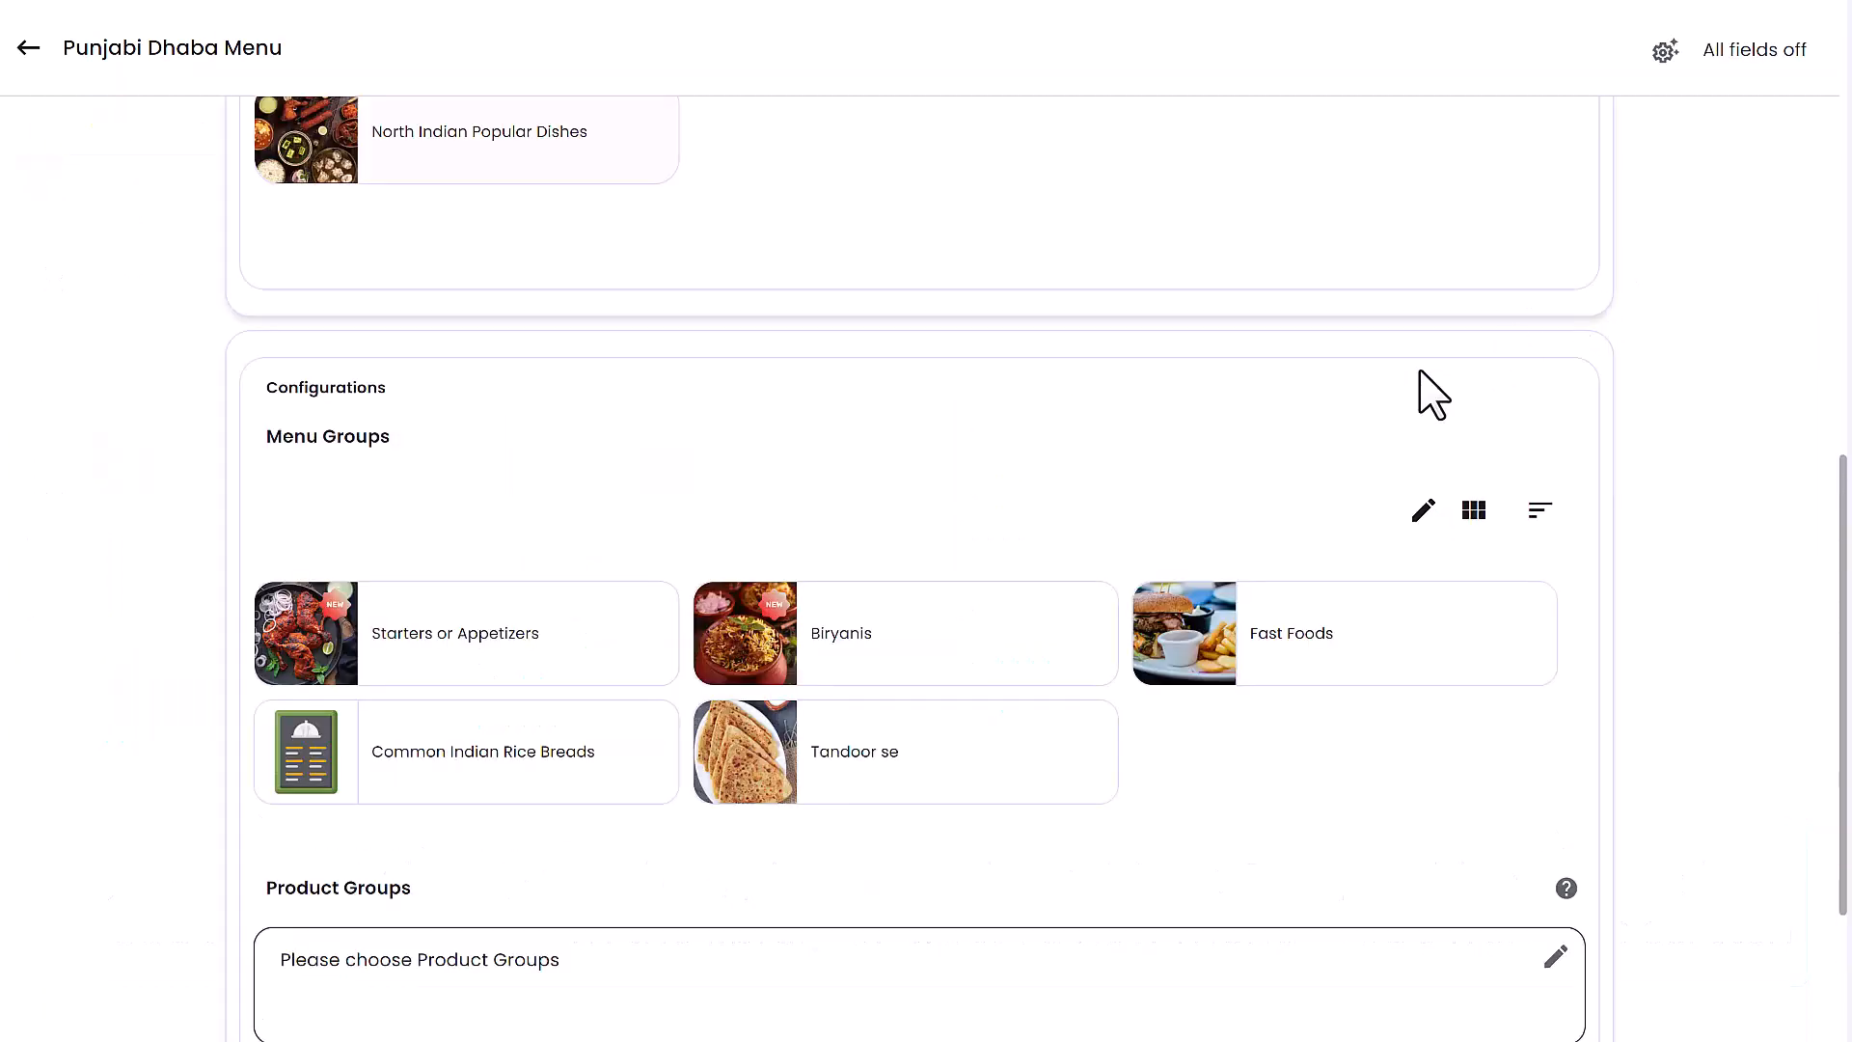
Add the product groups Dal, Veg Main Course, Veg Starters and Non Veg Main Course to the menu and save them
{"action": "scroll", "coordinate": [1061, 598], "scroll_direction": "down", "scroll_amount": 3}
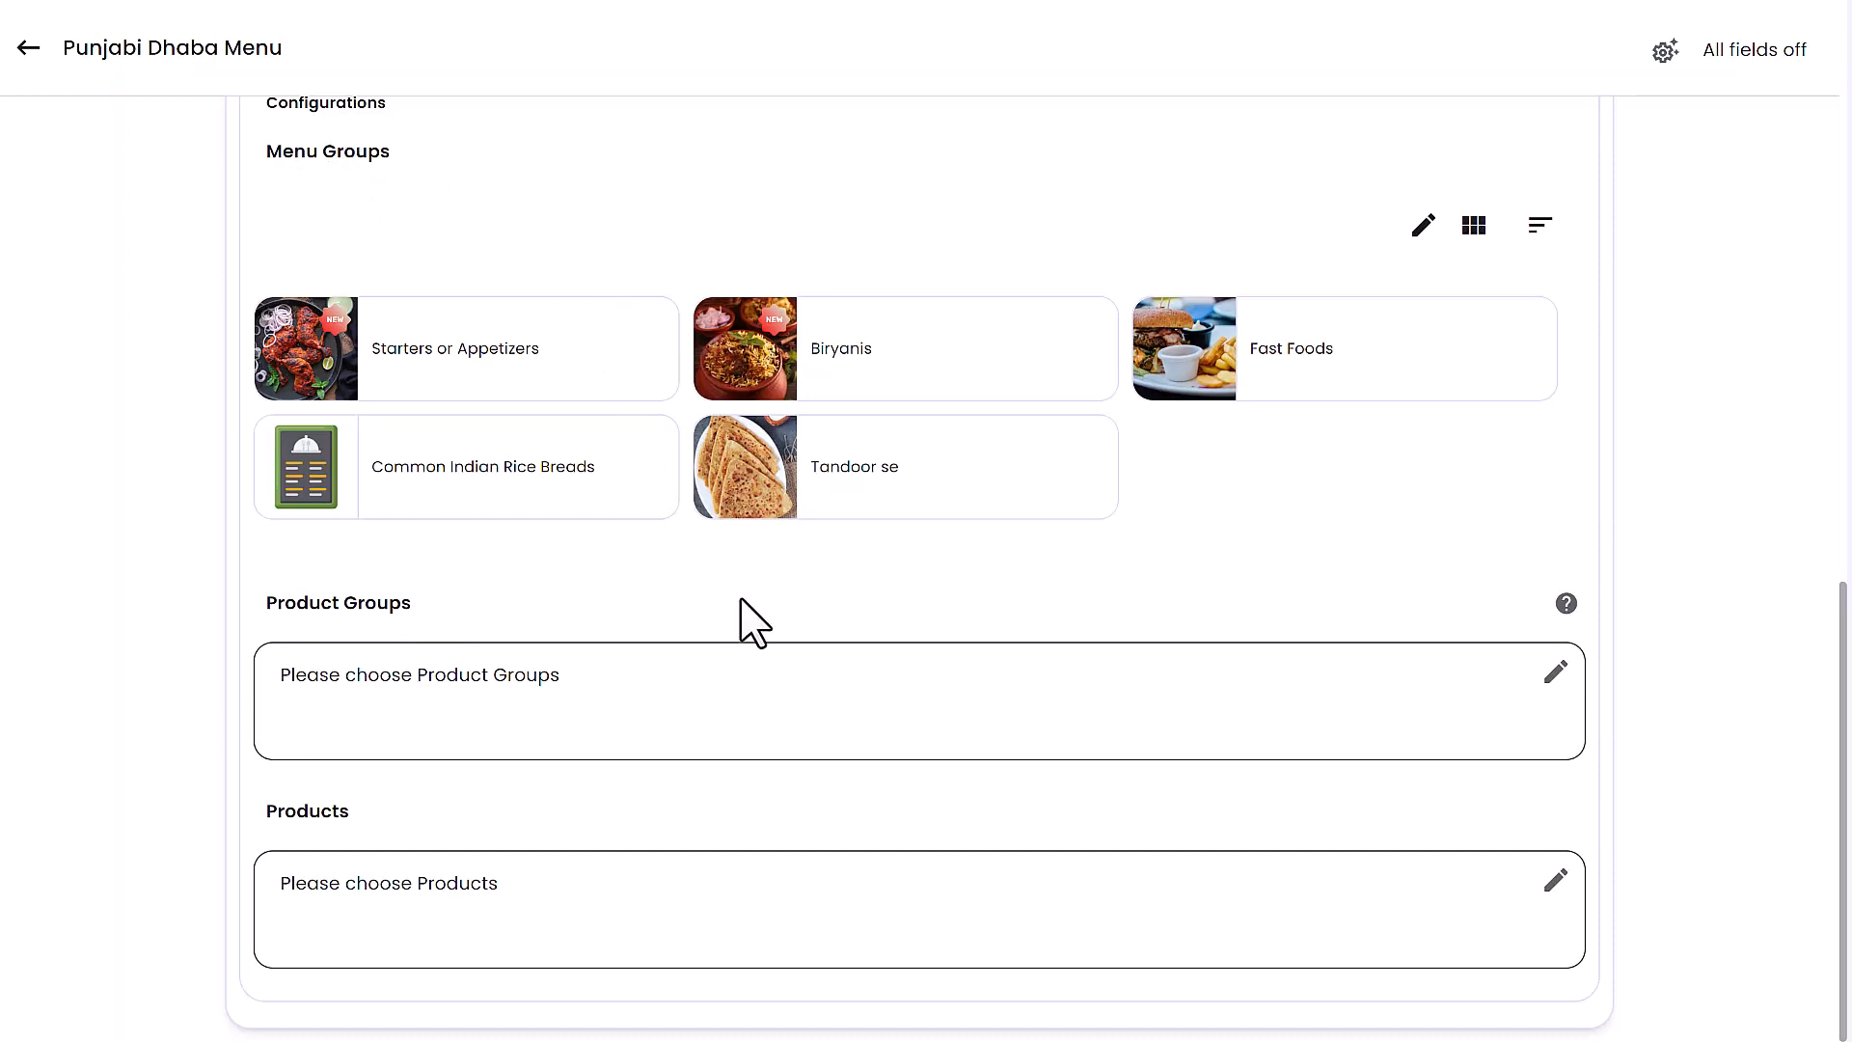
{"action": "left_click", "coordinate": [1555, 675]}
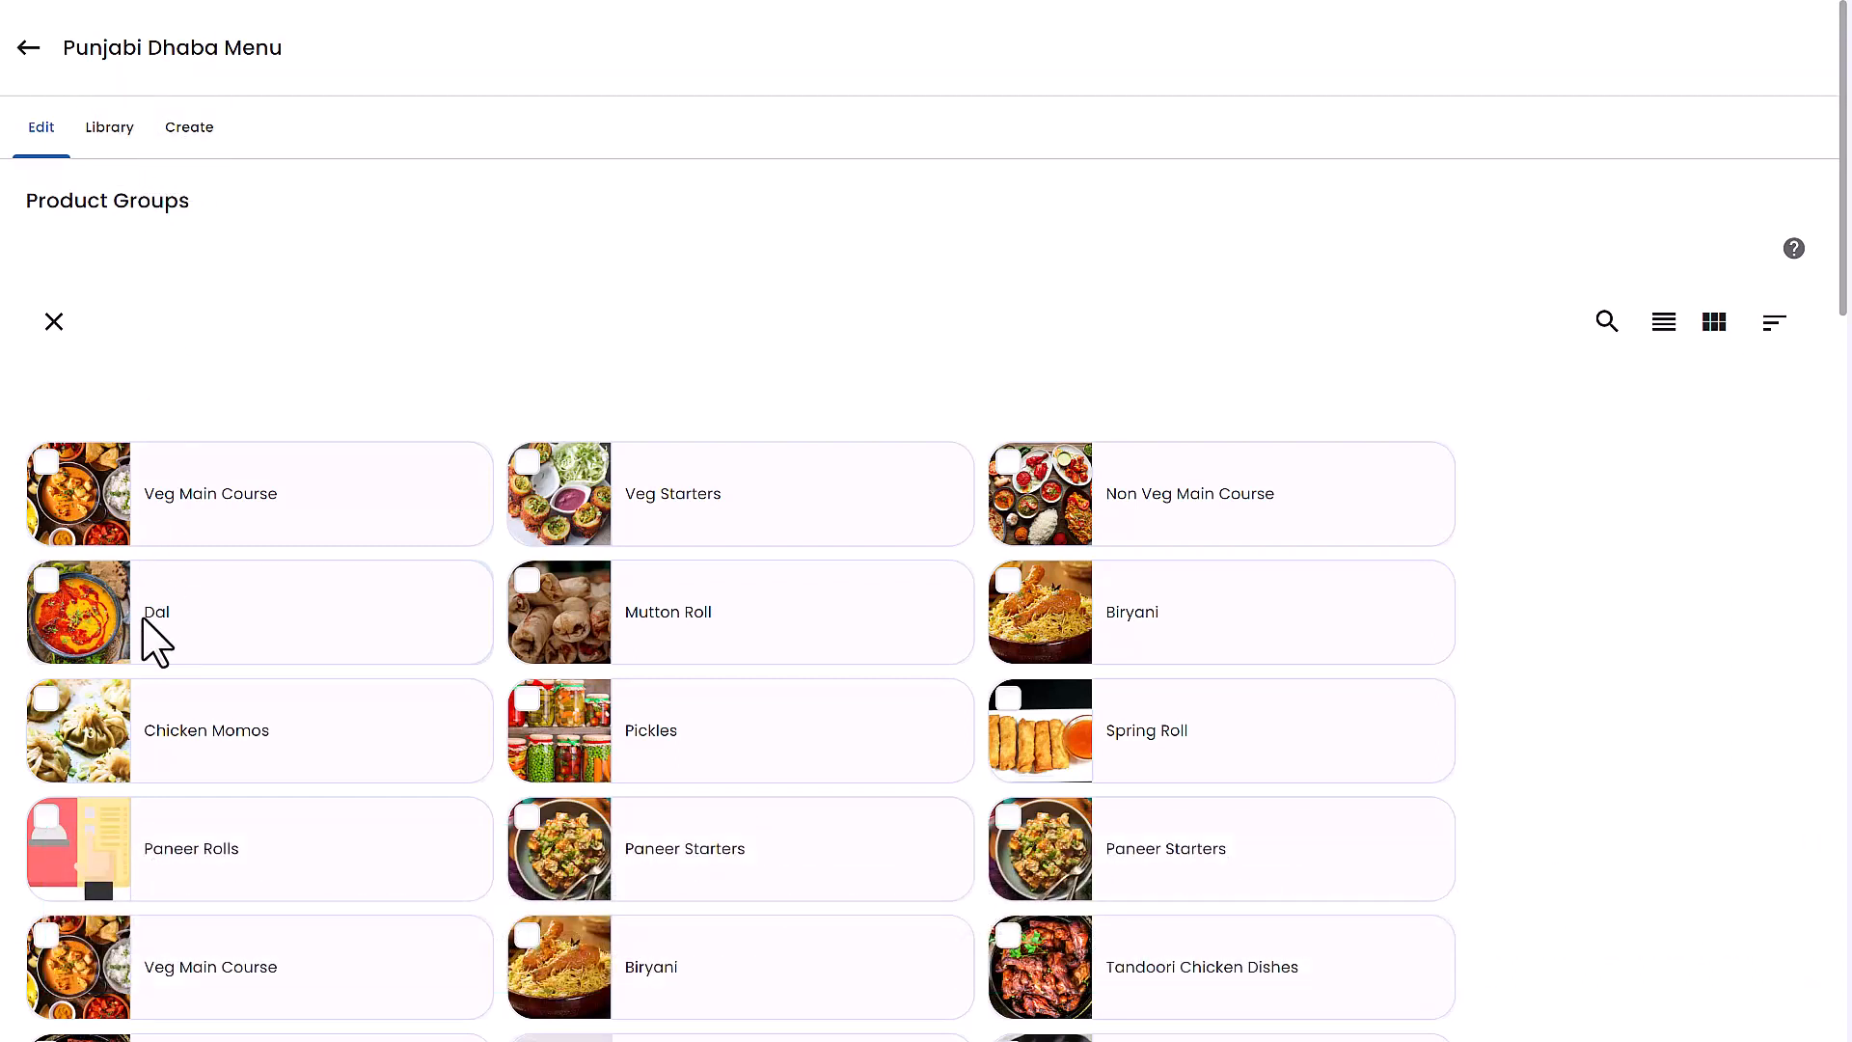
{"action": "left_click", "coordinate": [93, 606]}
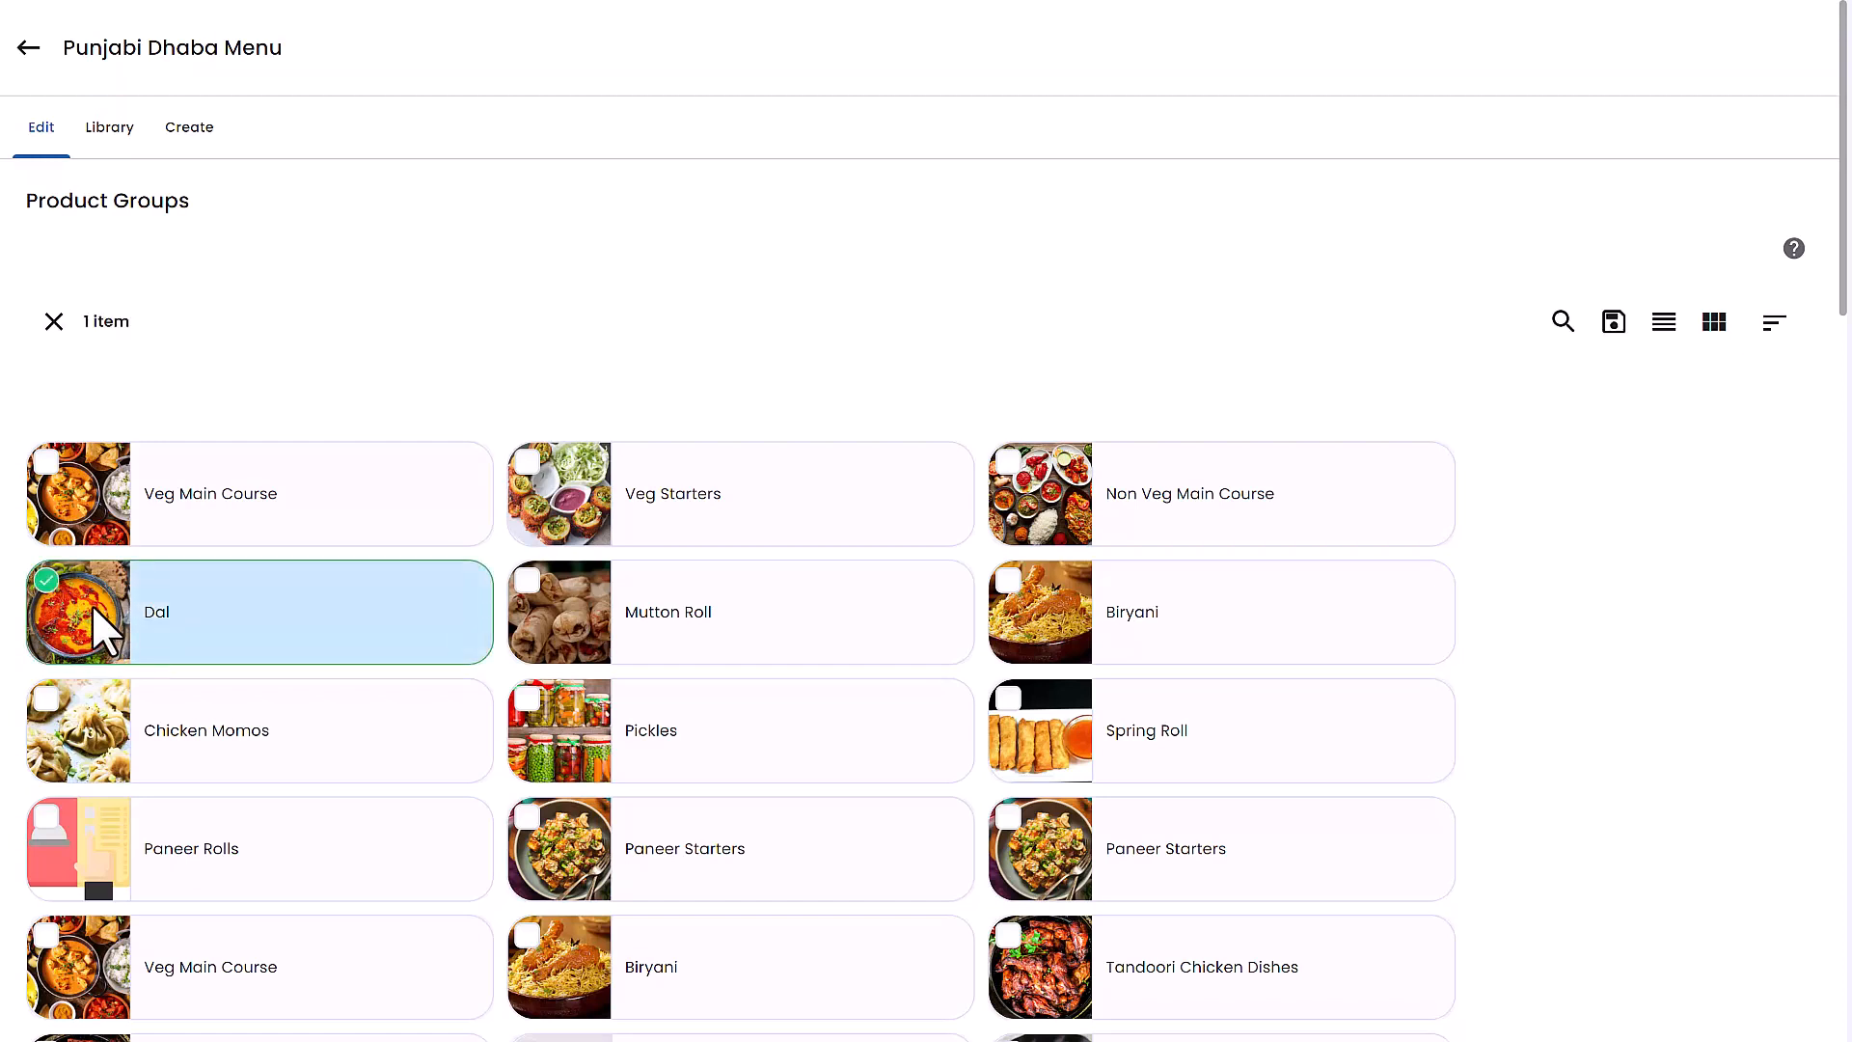
{"action": "left_click", "coordinate": [97, 511]}
{"action": "left_click", "coordinate": [926, 511]}
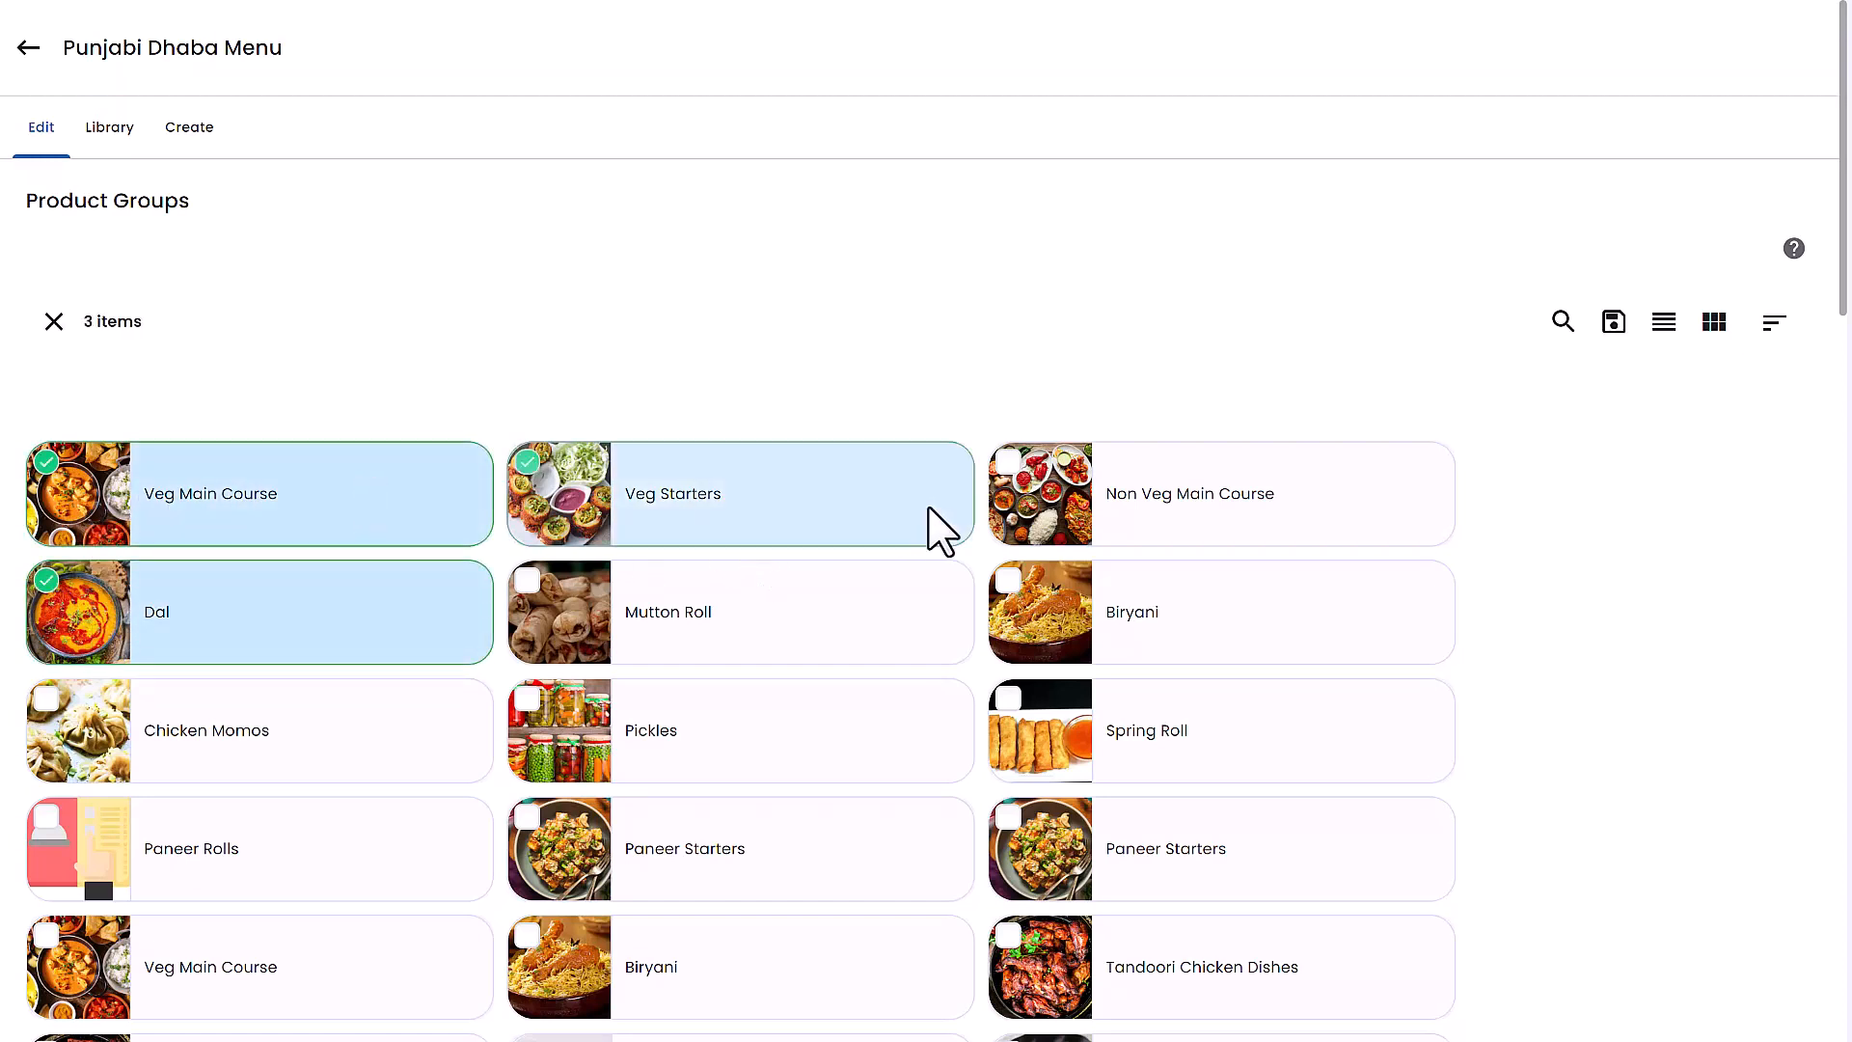
{"action": "left_click", "coordinate": [1085, 530]}
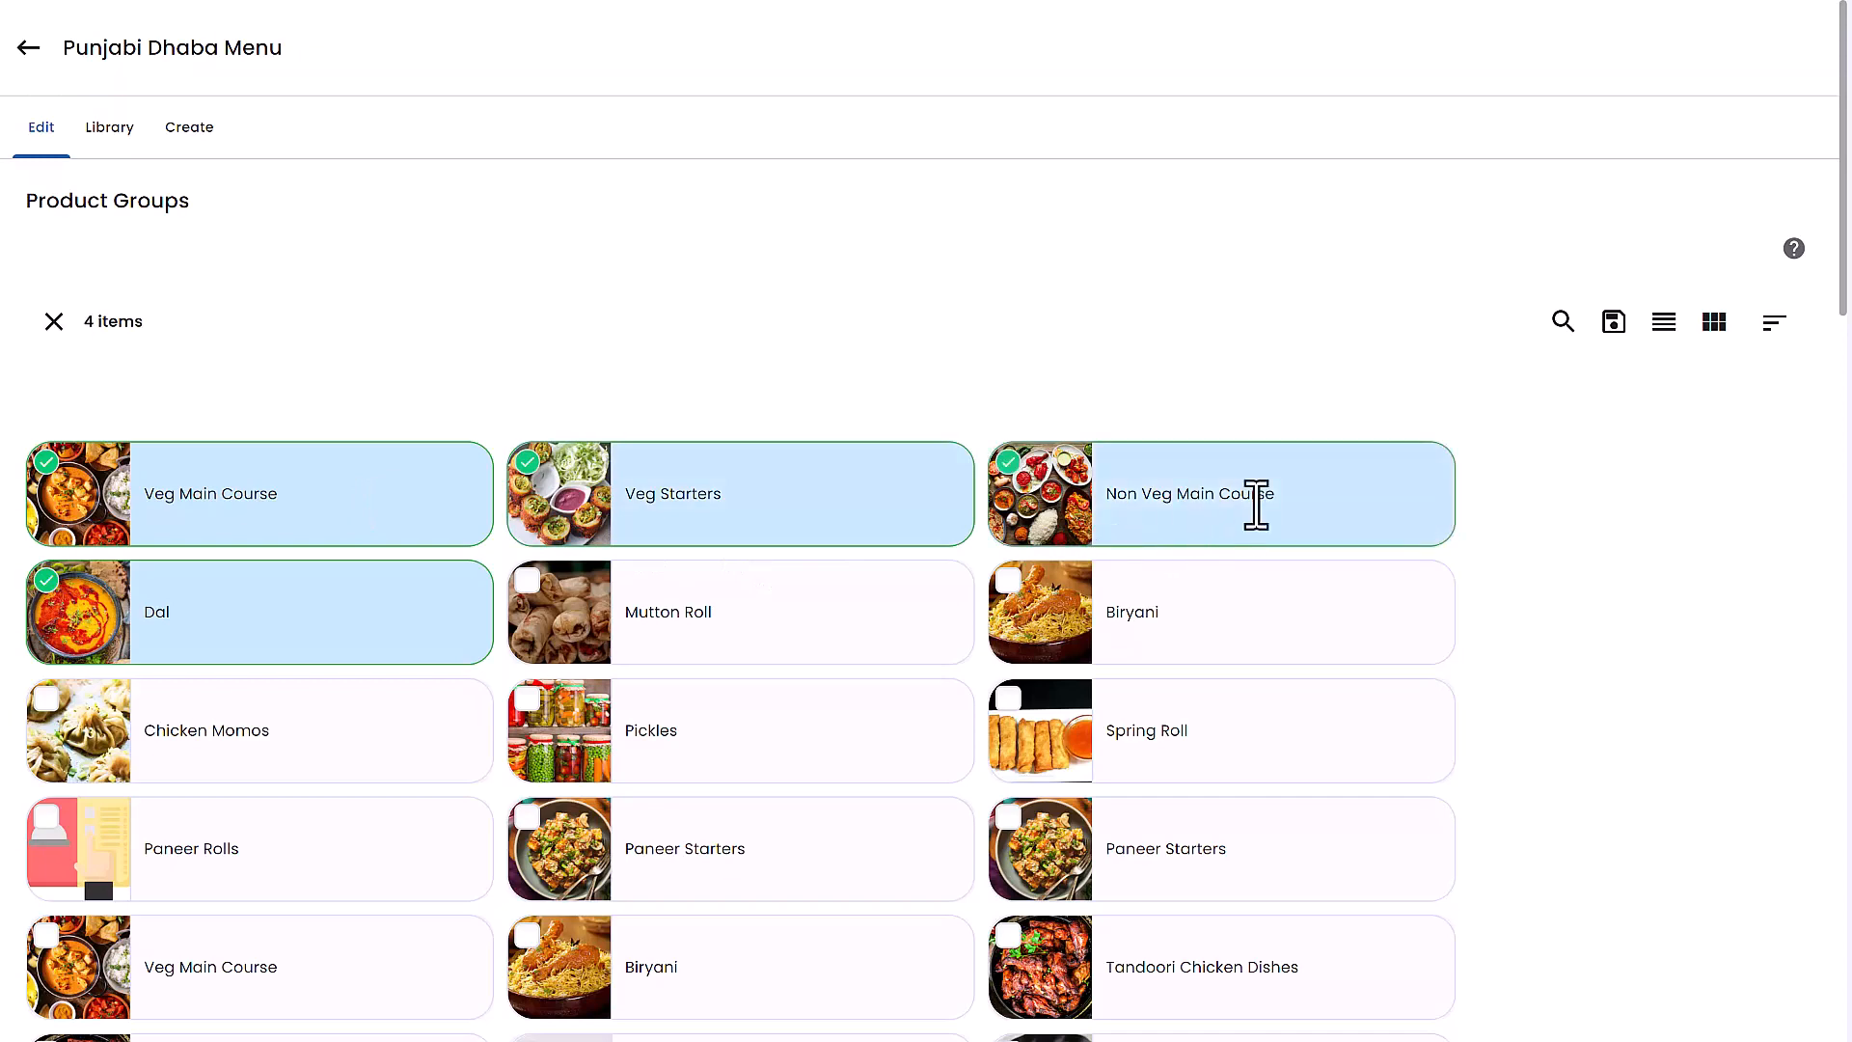
{"action": "left_click", "coordinate": [1614, 321]}
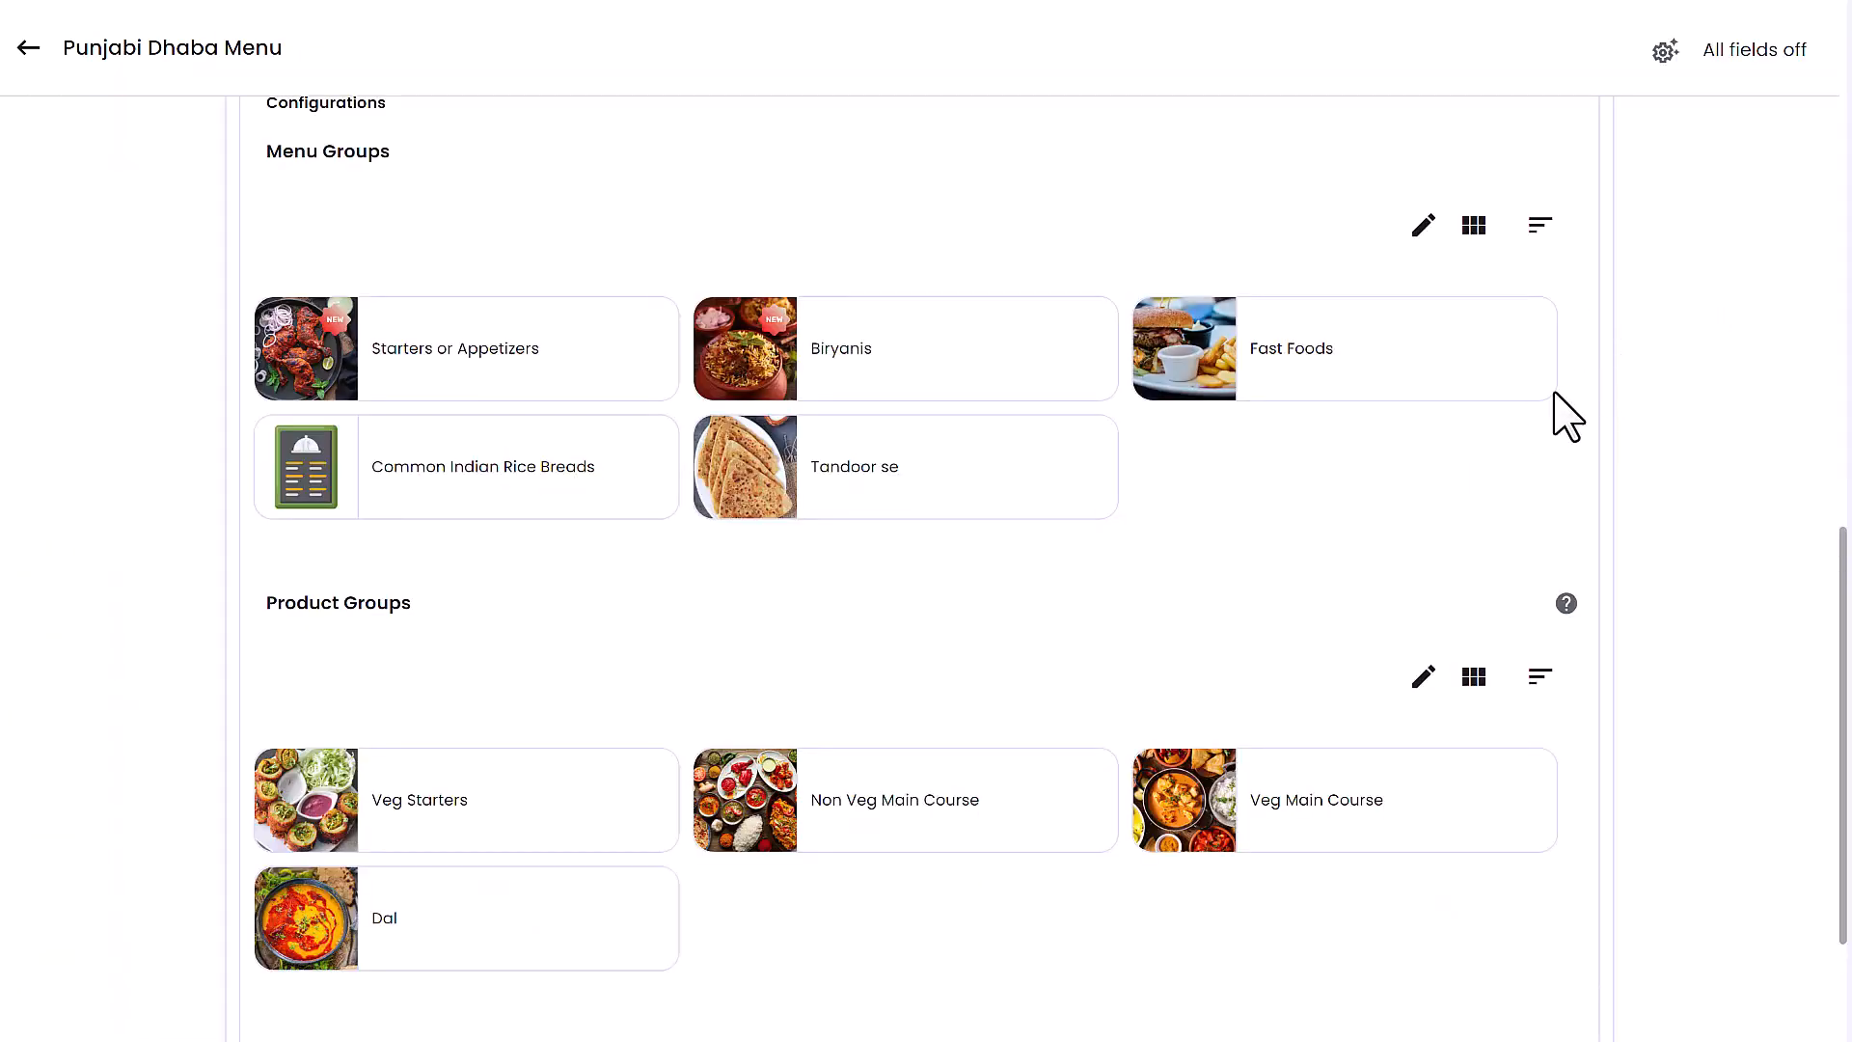
Add the products Tawa Chicken Tikka and Dry Chilli Chicken to the menu and save the selection
{"action": "scroll", "coordinate": [1304, 767], "scroll_direction": "down", "scroll_amount": 3}
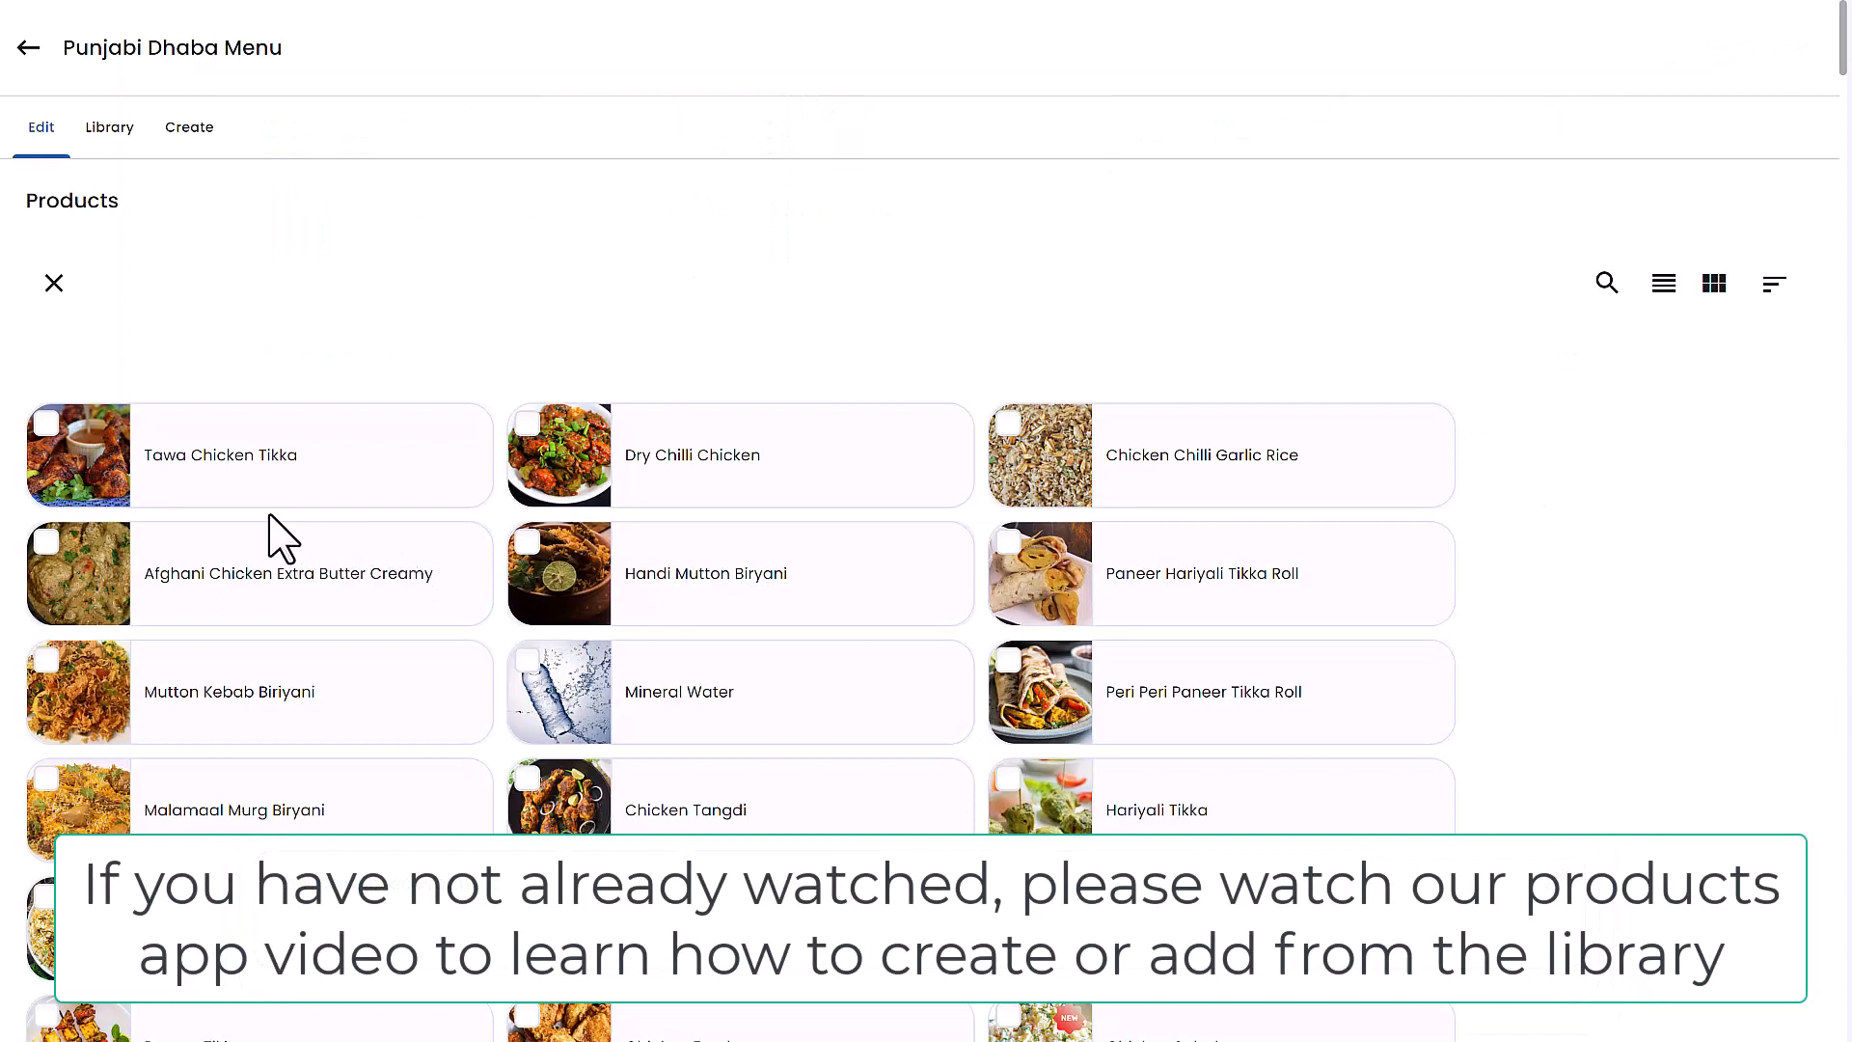
{"action": "left_click", "coordinate": [224, 473]}
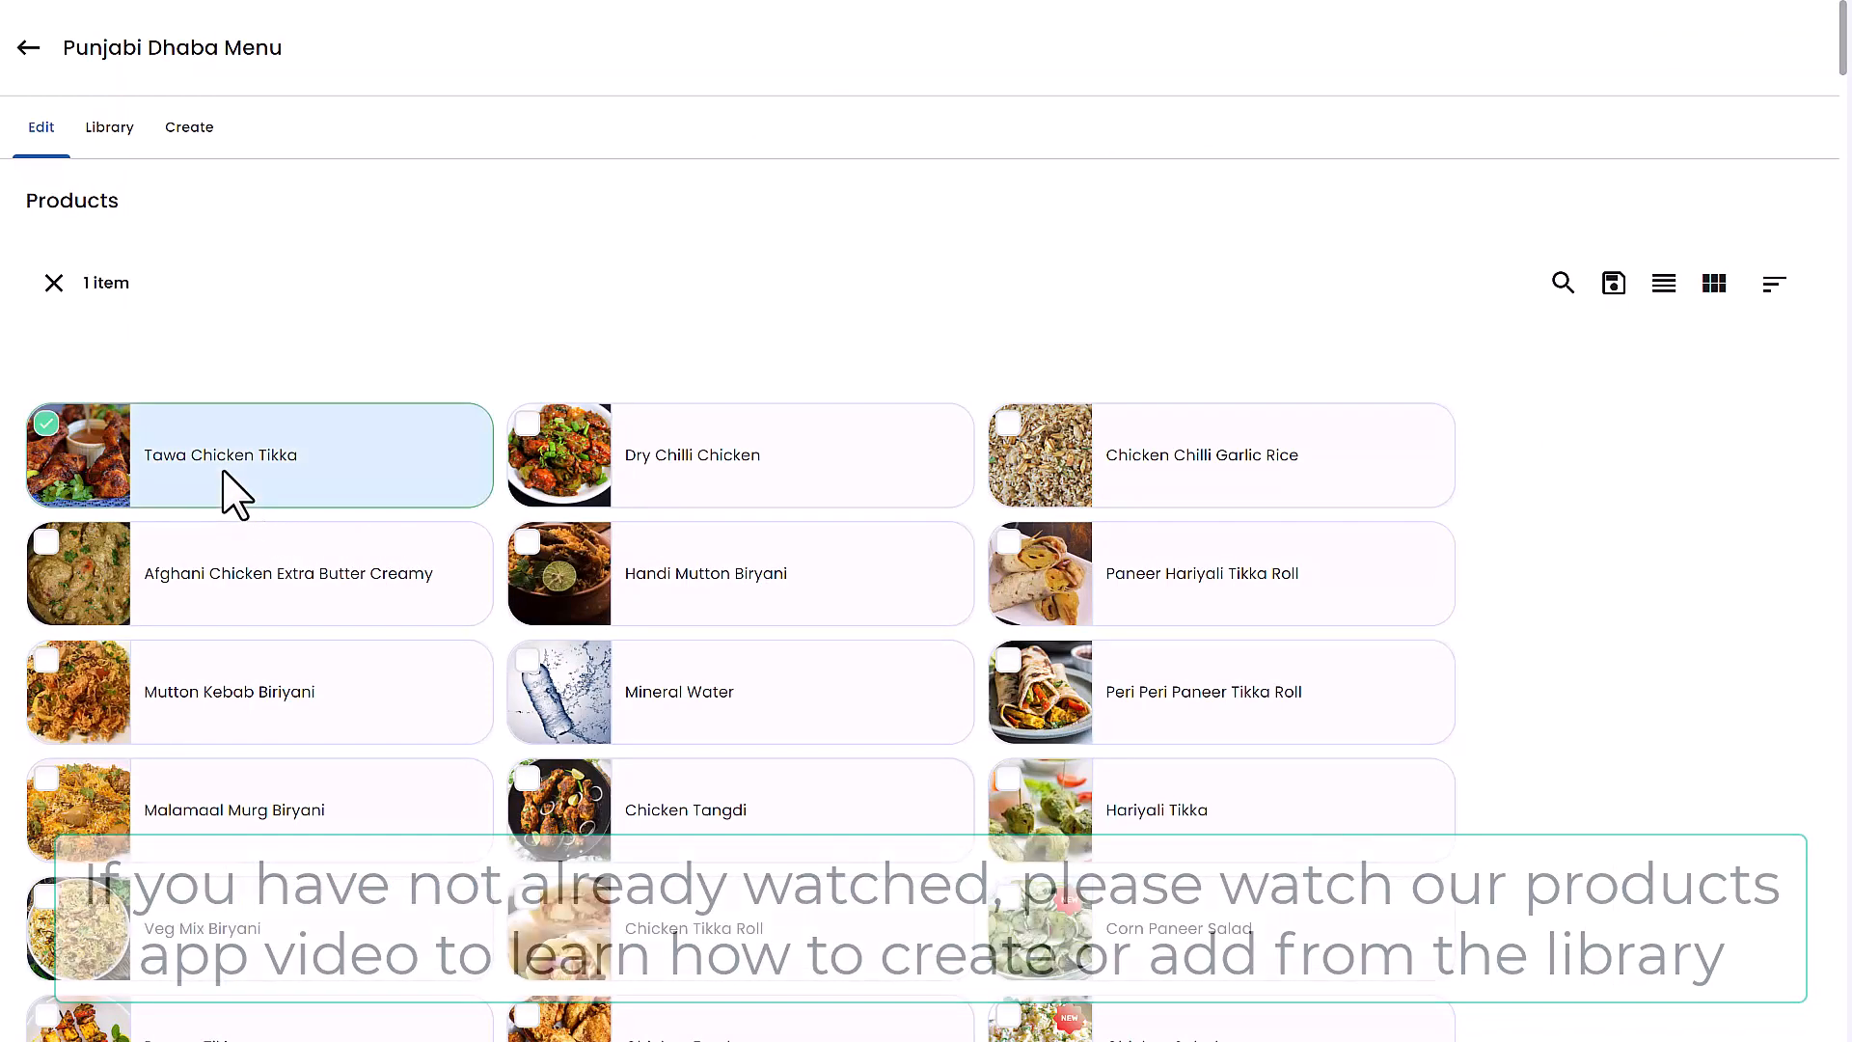
{"action": "left_click", "coordinate": [571, 455]}
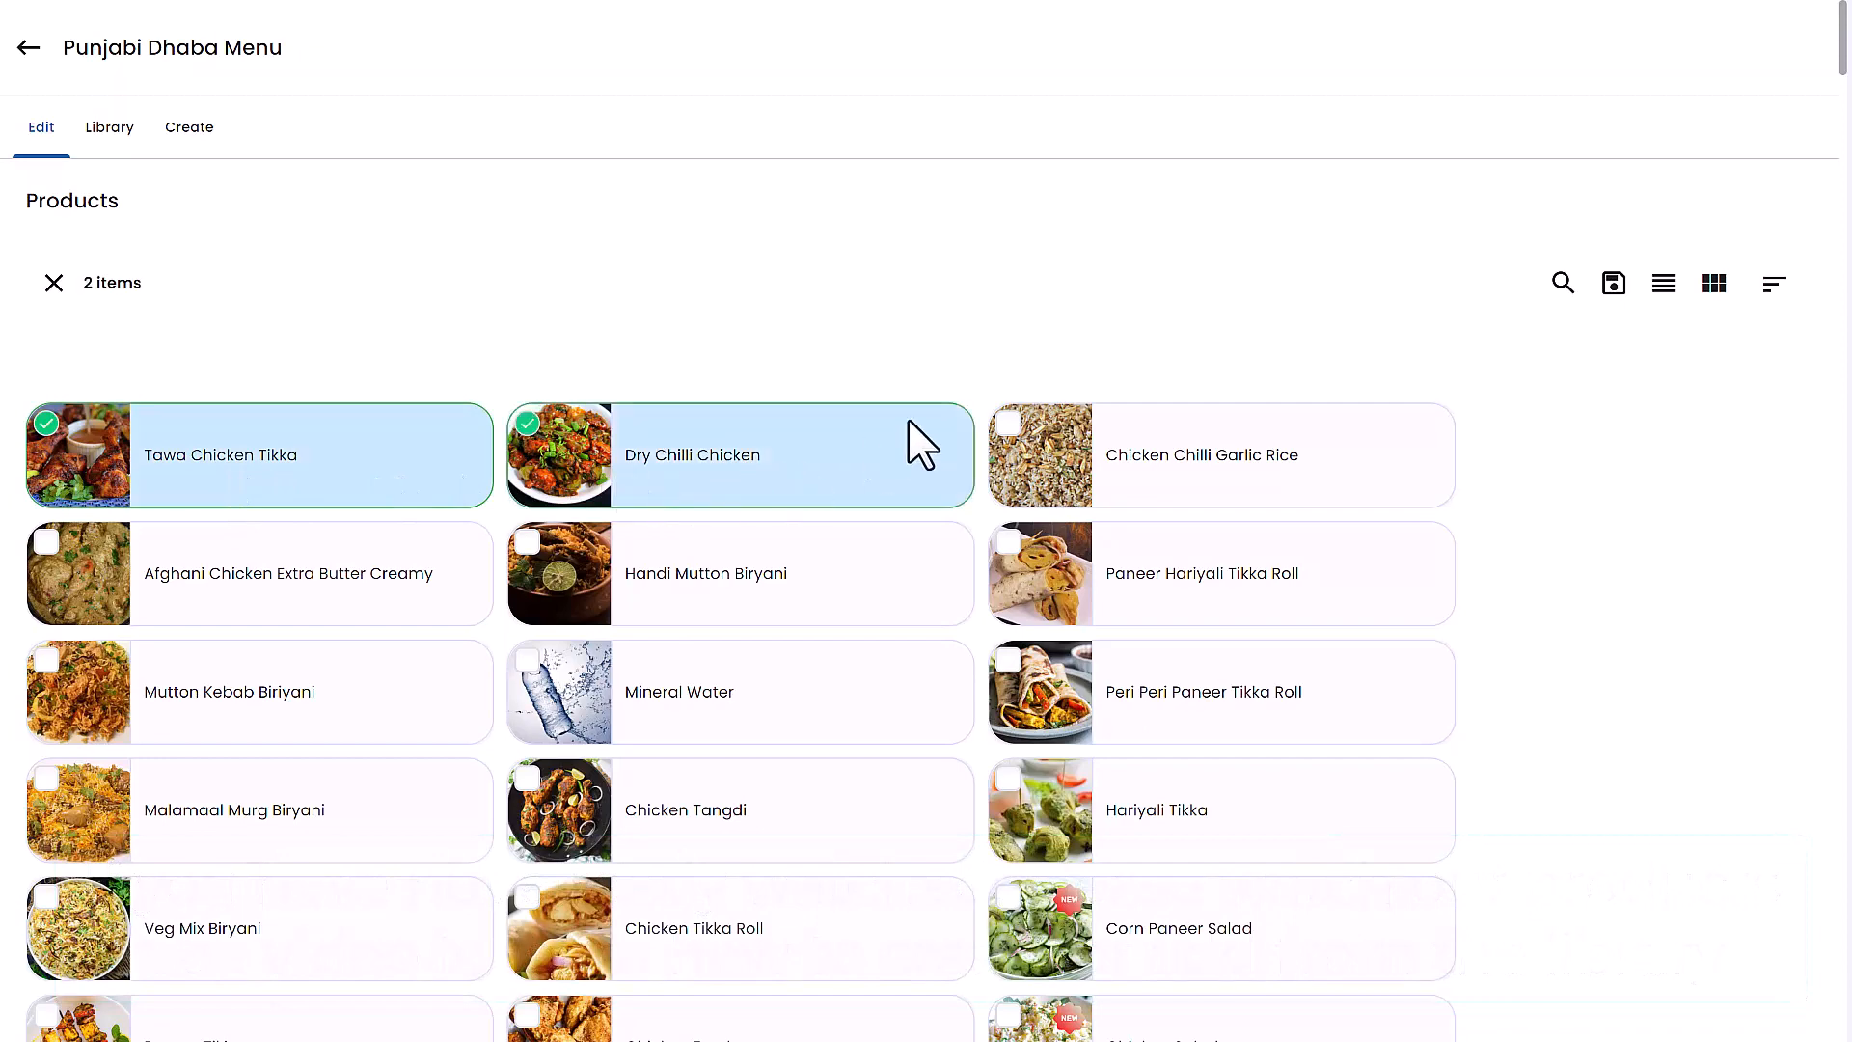
{"action": "left_click", "coordinate": [1614, 283]}
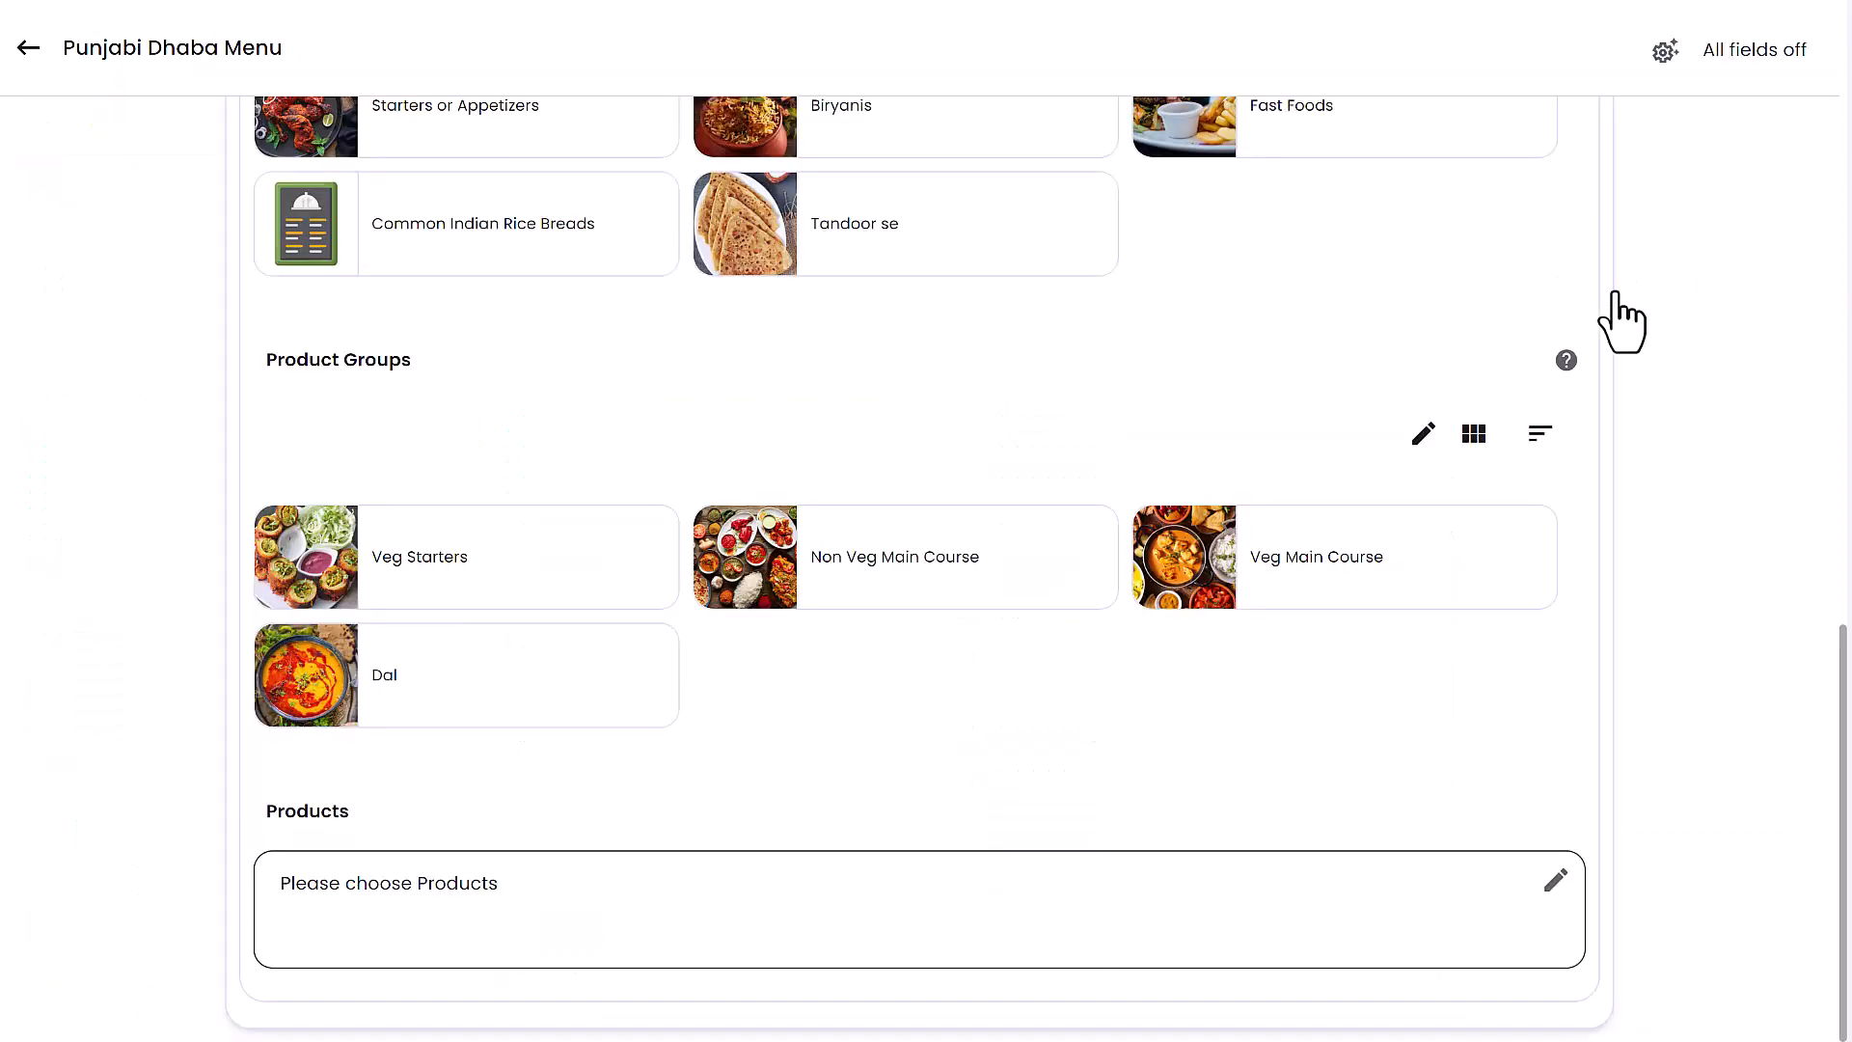
Turn on all fields for the Punjabi Dhaba Menu, look through them, and return to the Menu Dashboard
{"action": "left_click", "coordinate": [1668, 56]}
{"action": "scroll", "coordinate": [1462, 536], "scroll_direction": "down", "scroll_amount": 9}
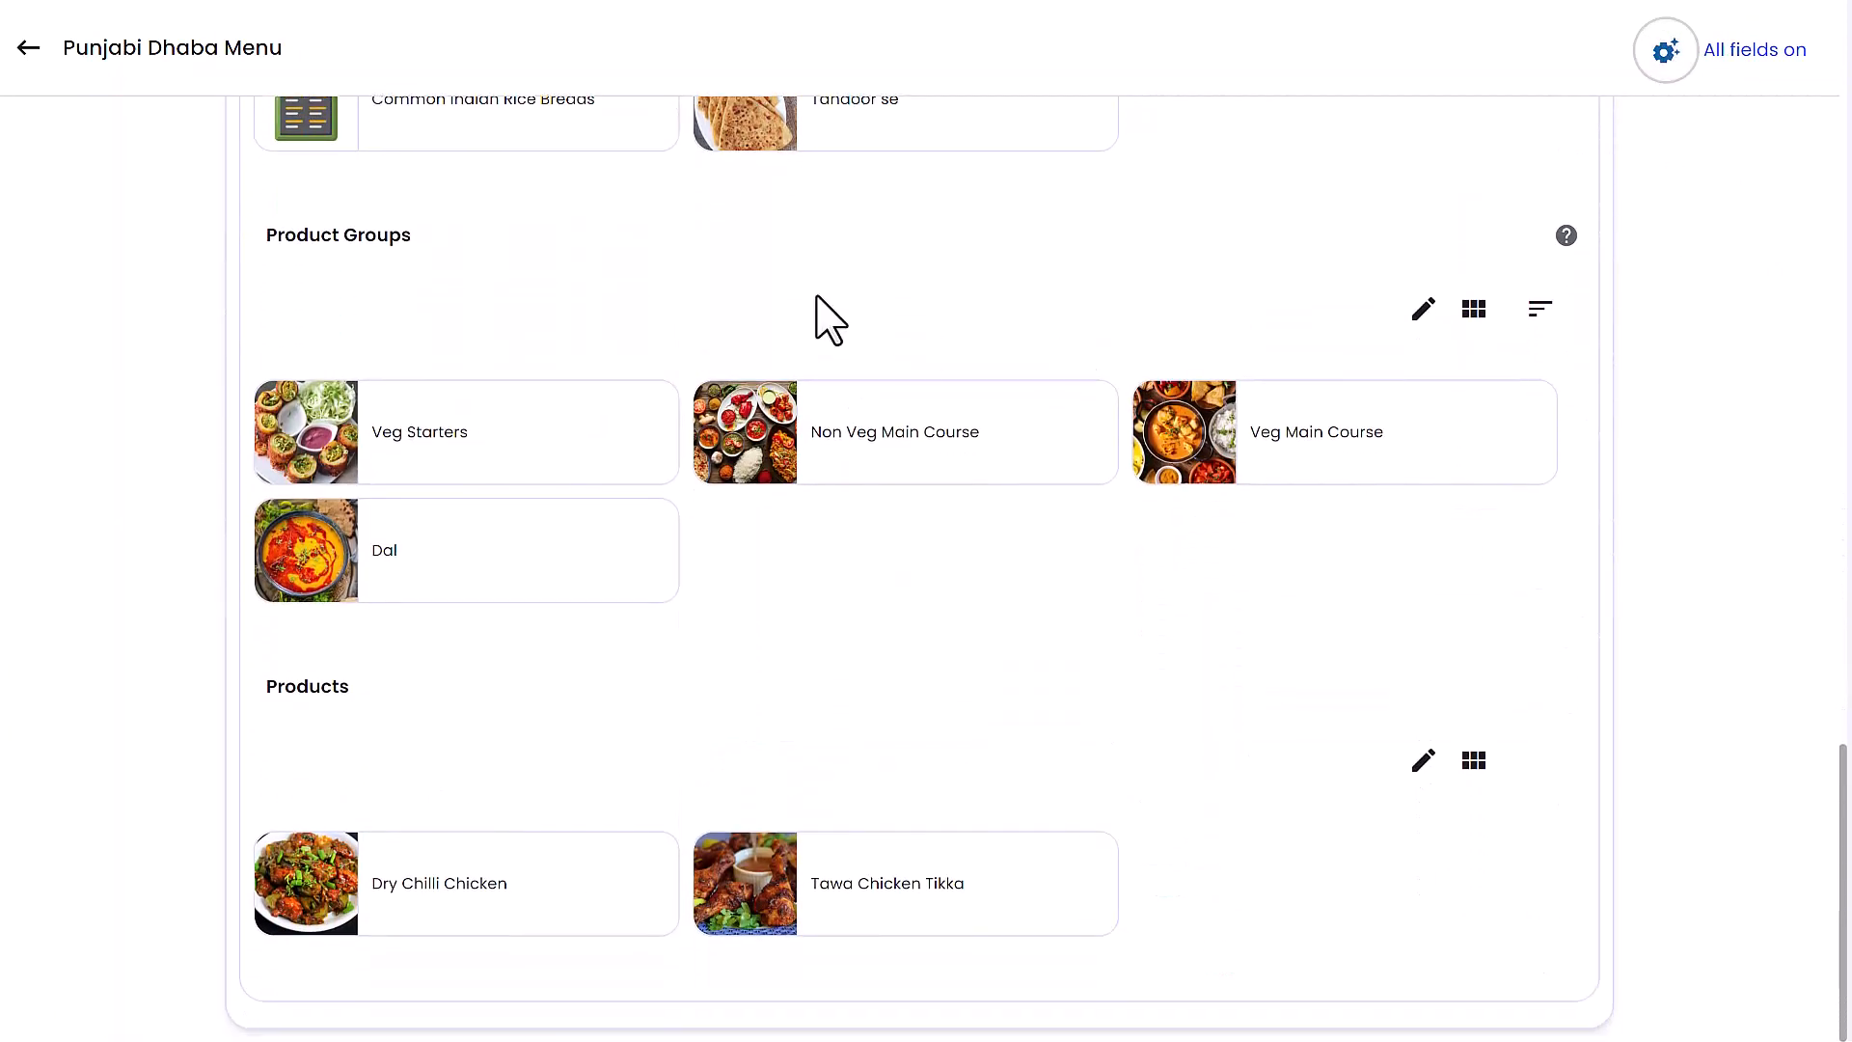
{"action": "left_click", "coordinate": [29, 49]}
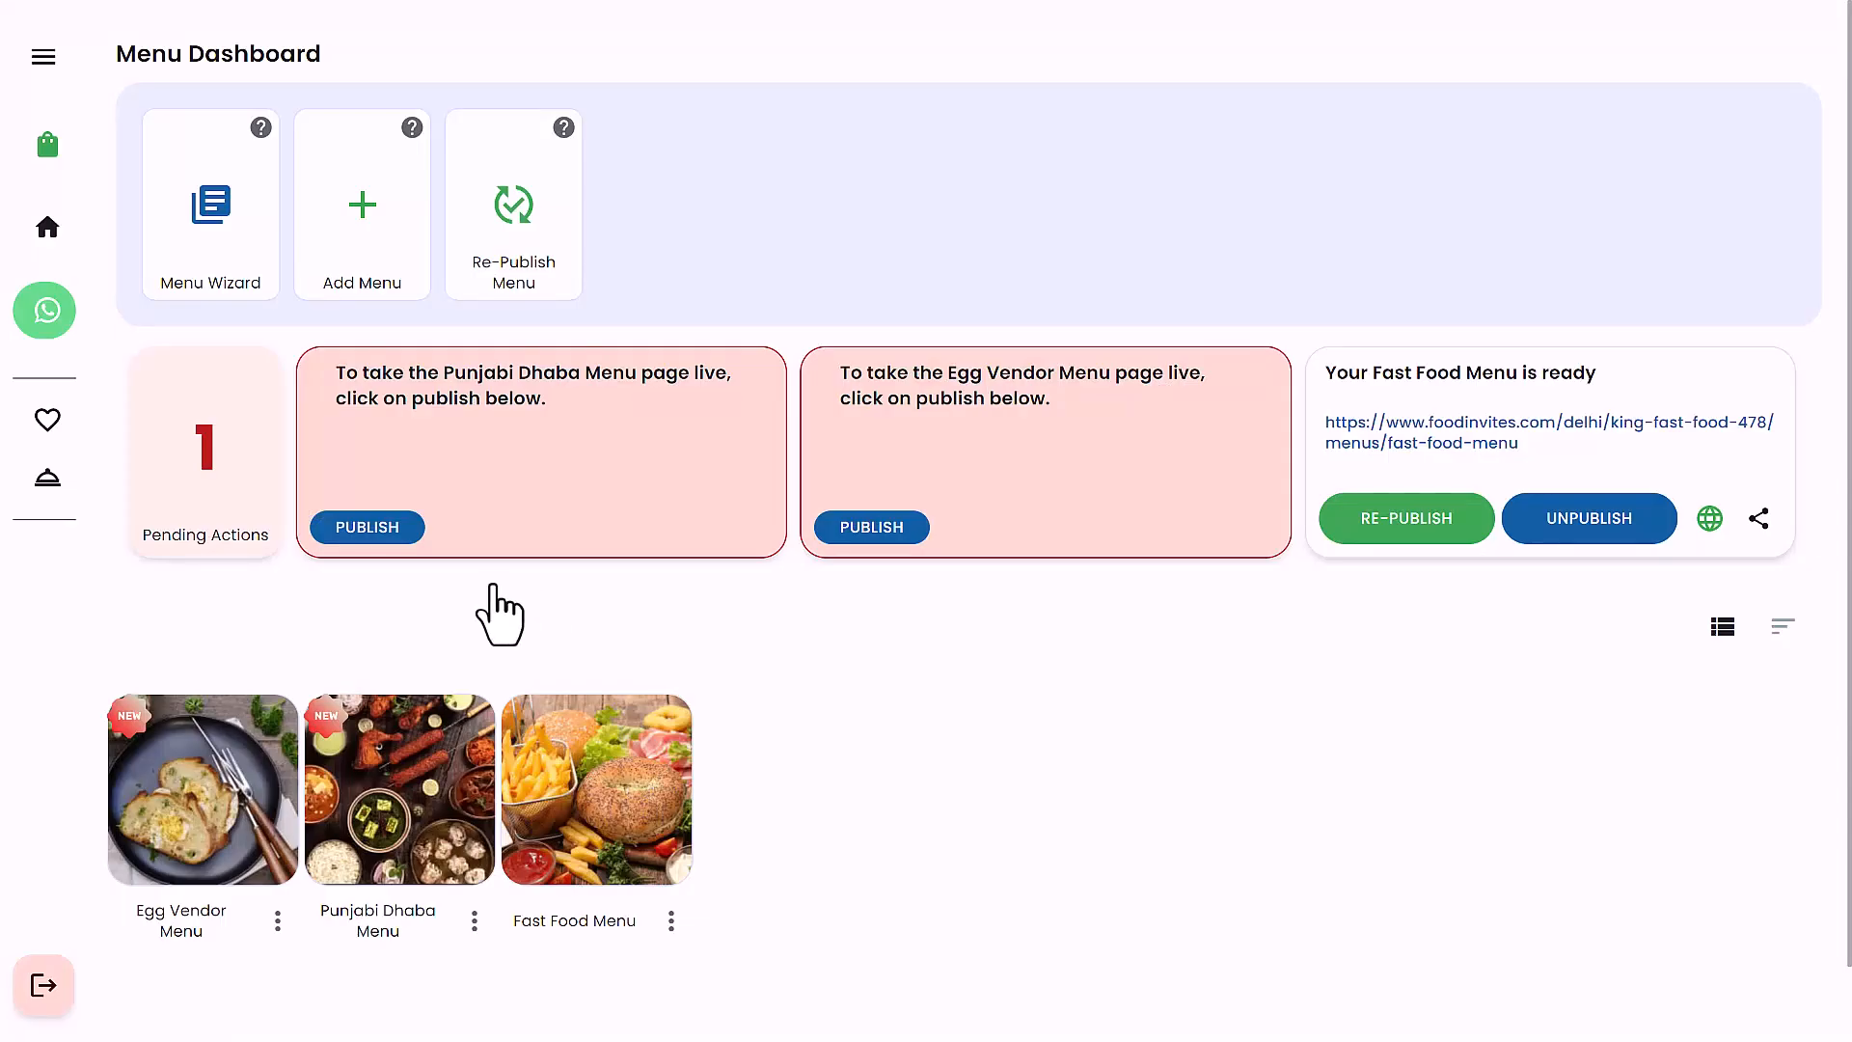
Publish the Punjabi Dhaba Menu page and unpublish it from the site again, confirming both actions
{"action": "left_click", "coordinate": [368, 530]}
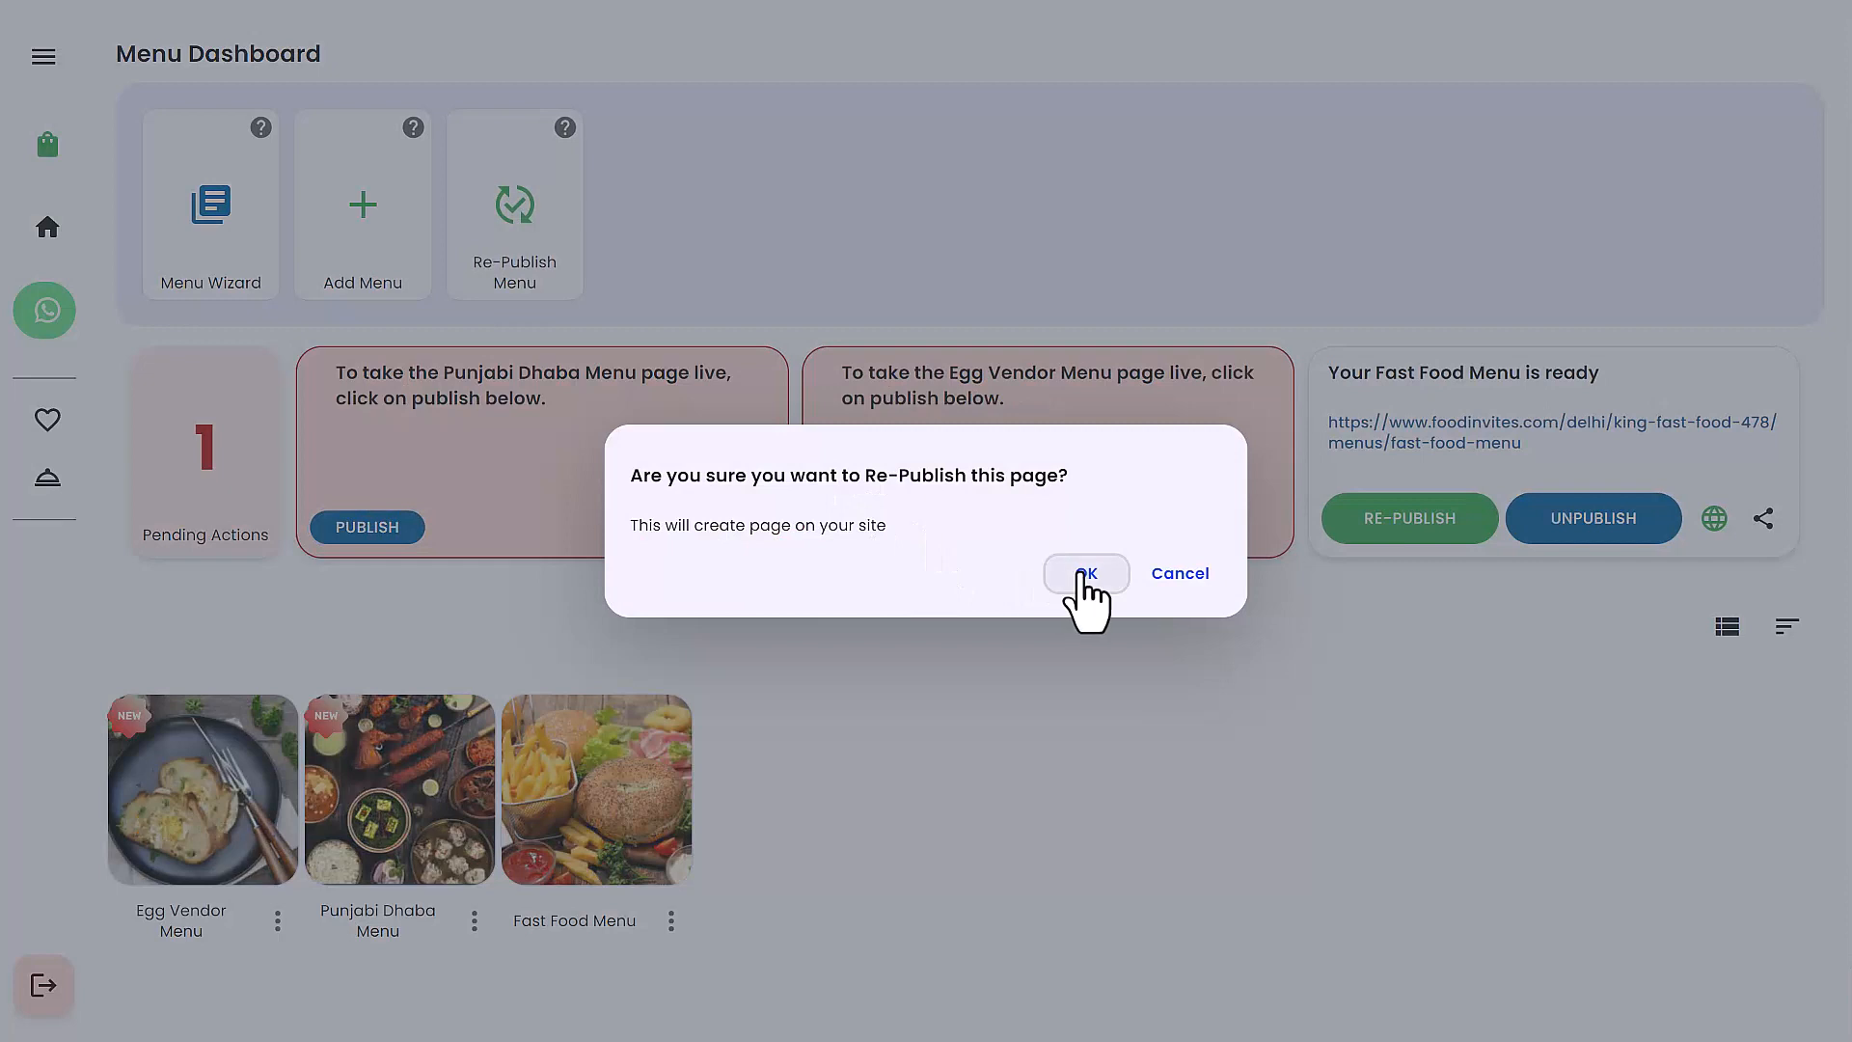
{"action": "left_click", "coordinate": [1082, 575]}
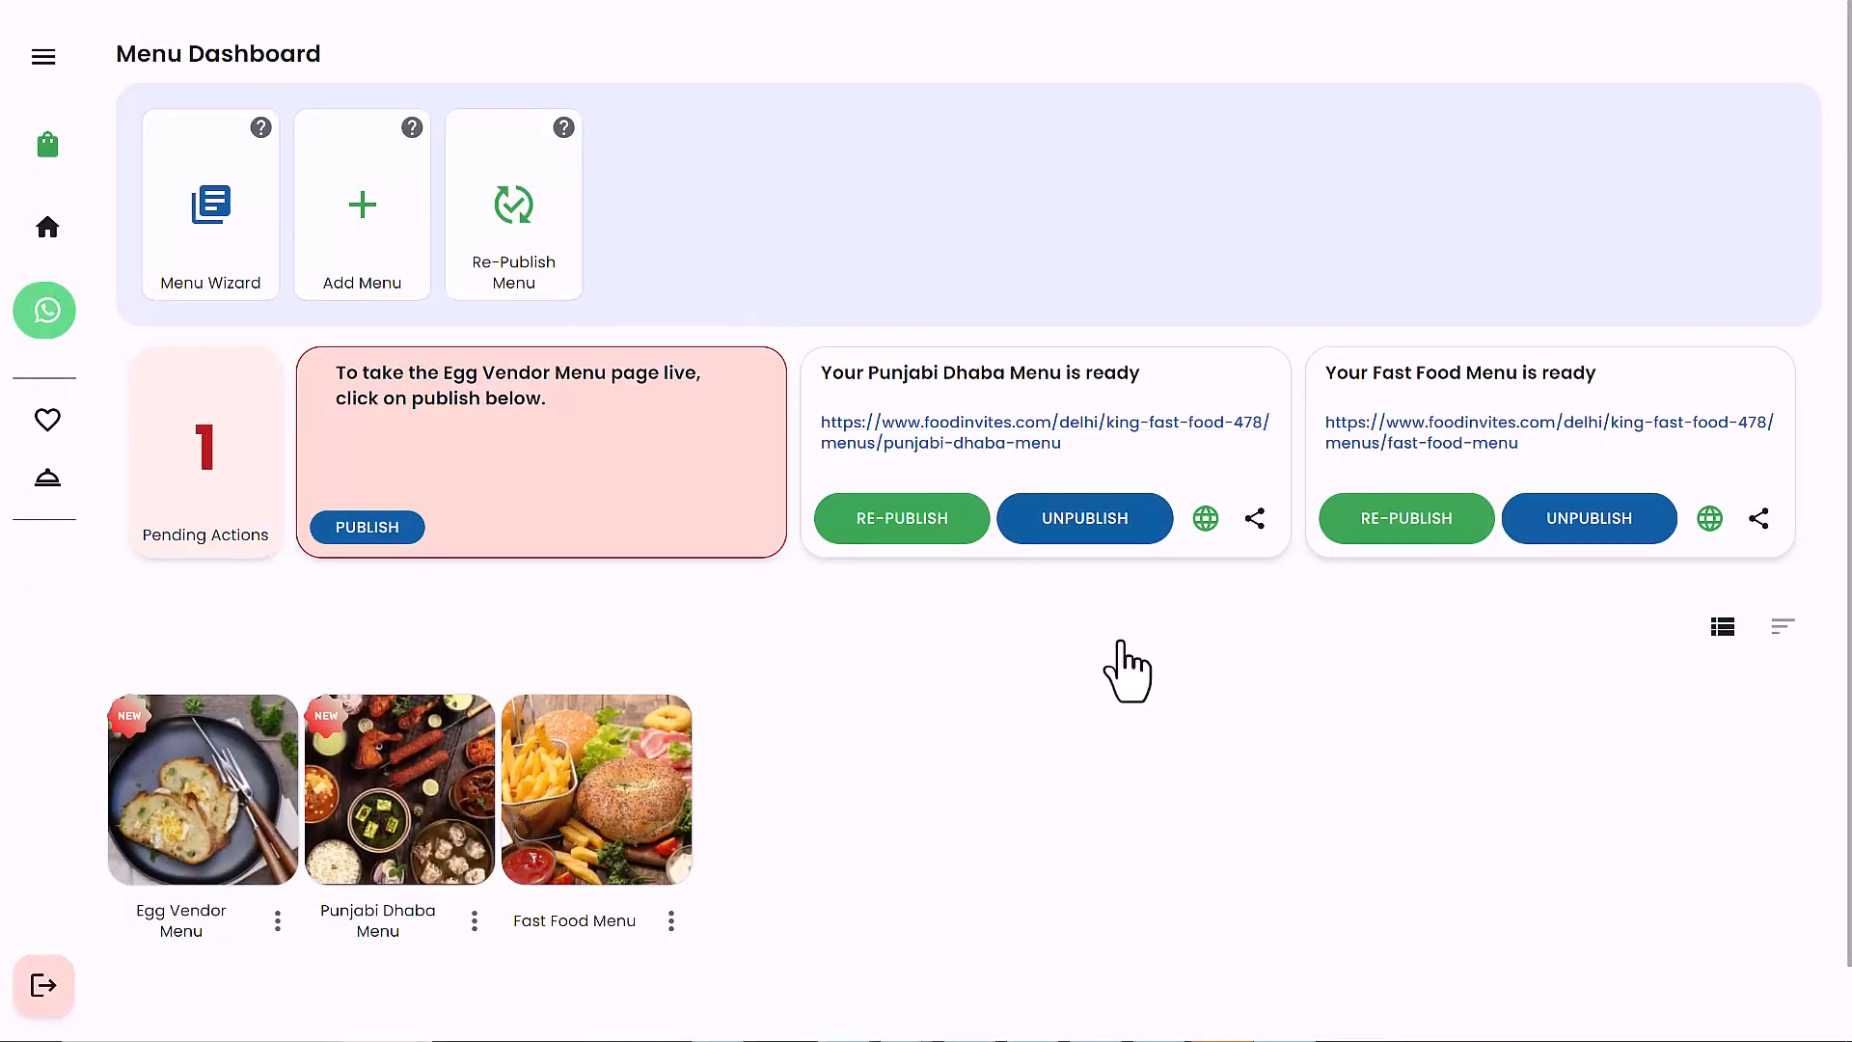
{"action": "left_click", "coordinate": [1069, 533]}
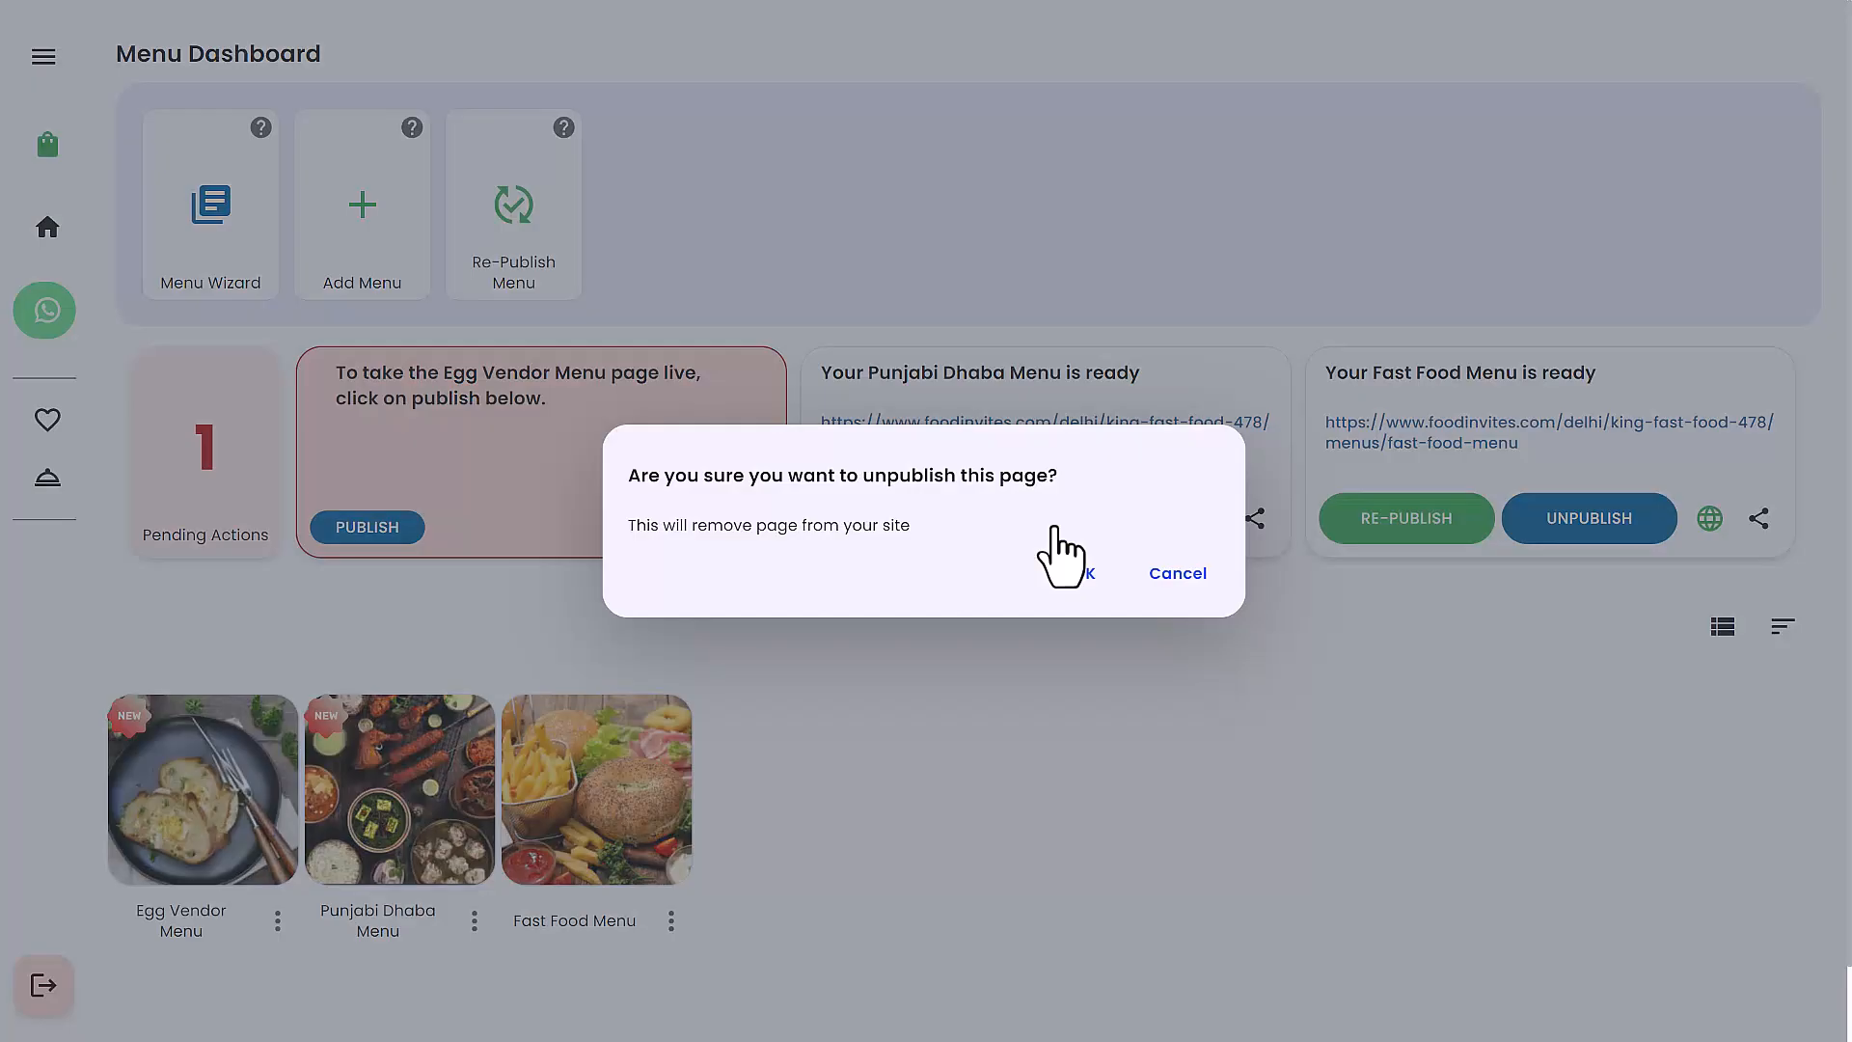
{"action": "left_click", "coordinate": [1087, 575]}
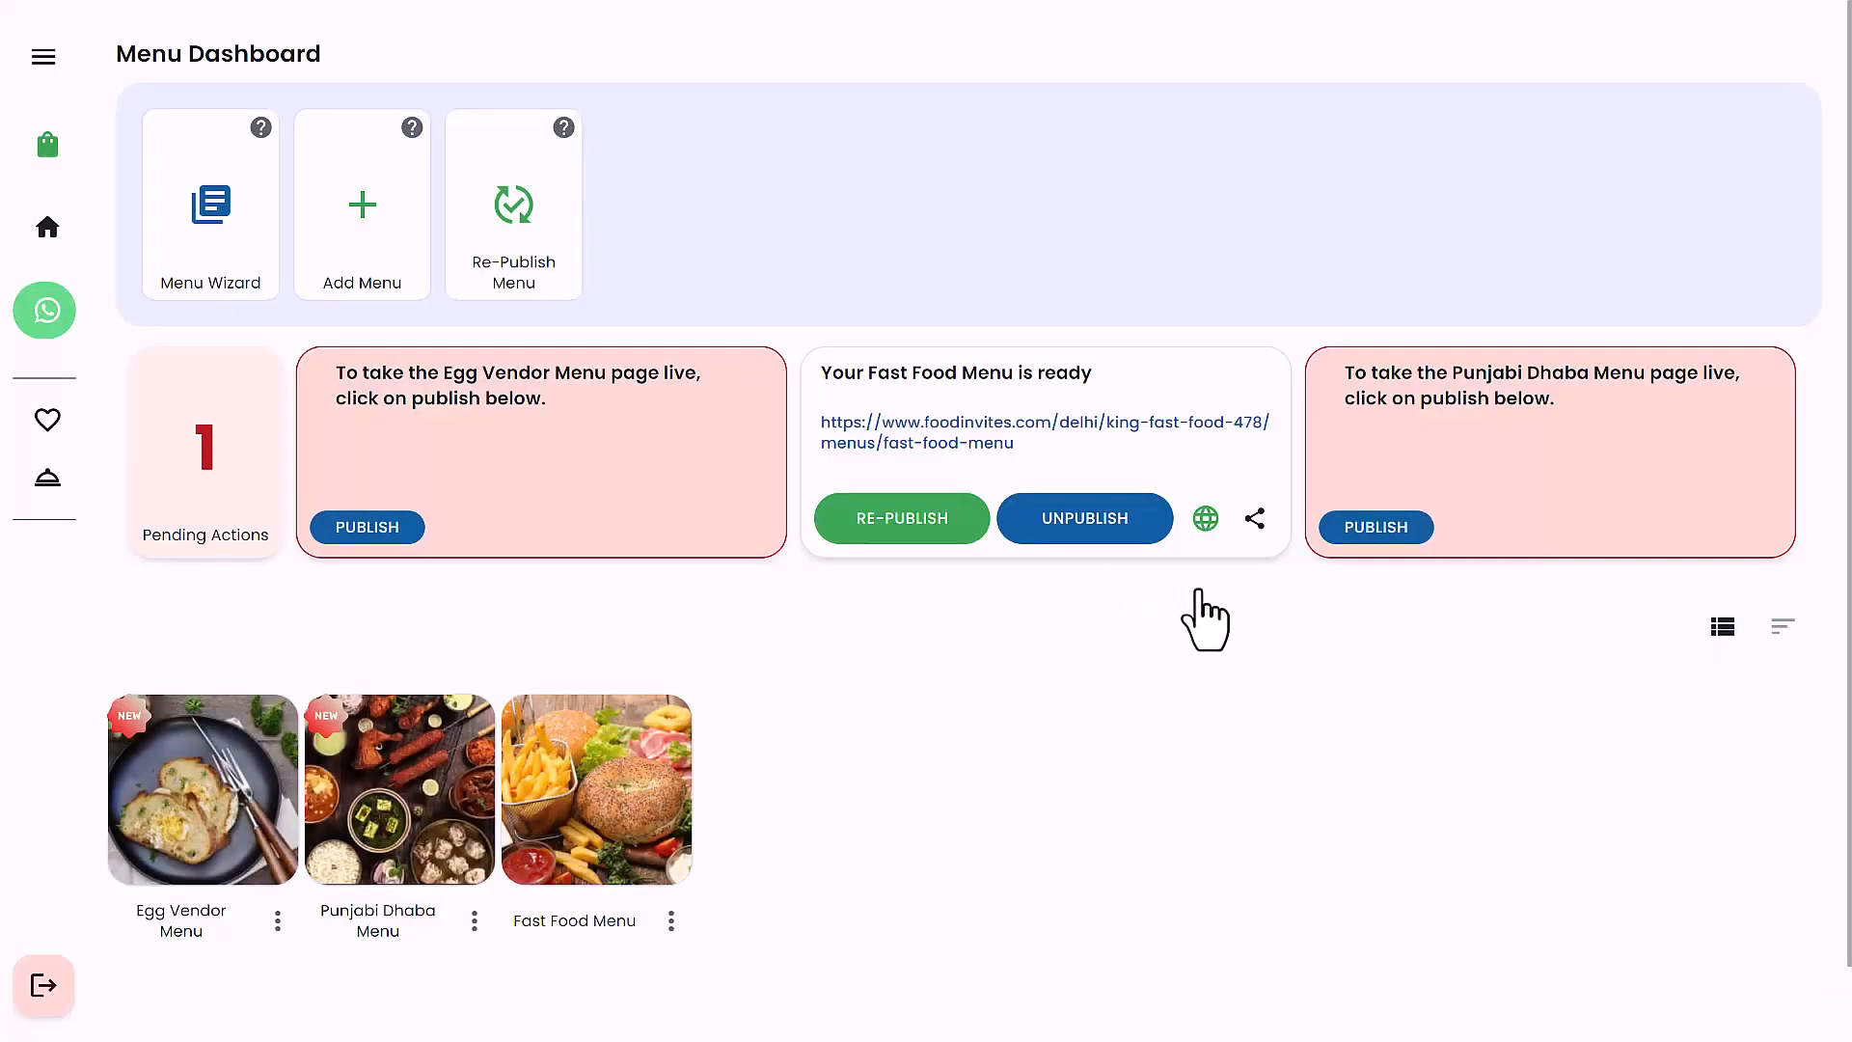
Take the unpublished Punjabi Dhaba Menu page live on the site again and confirm it
{"action": "left_click", "coordinate": [1351, 543]}
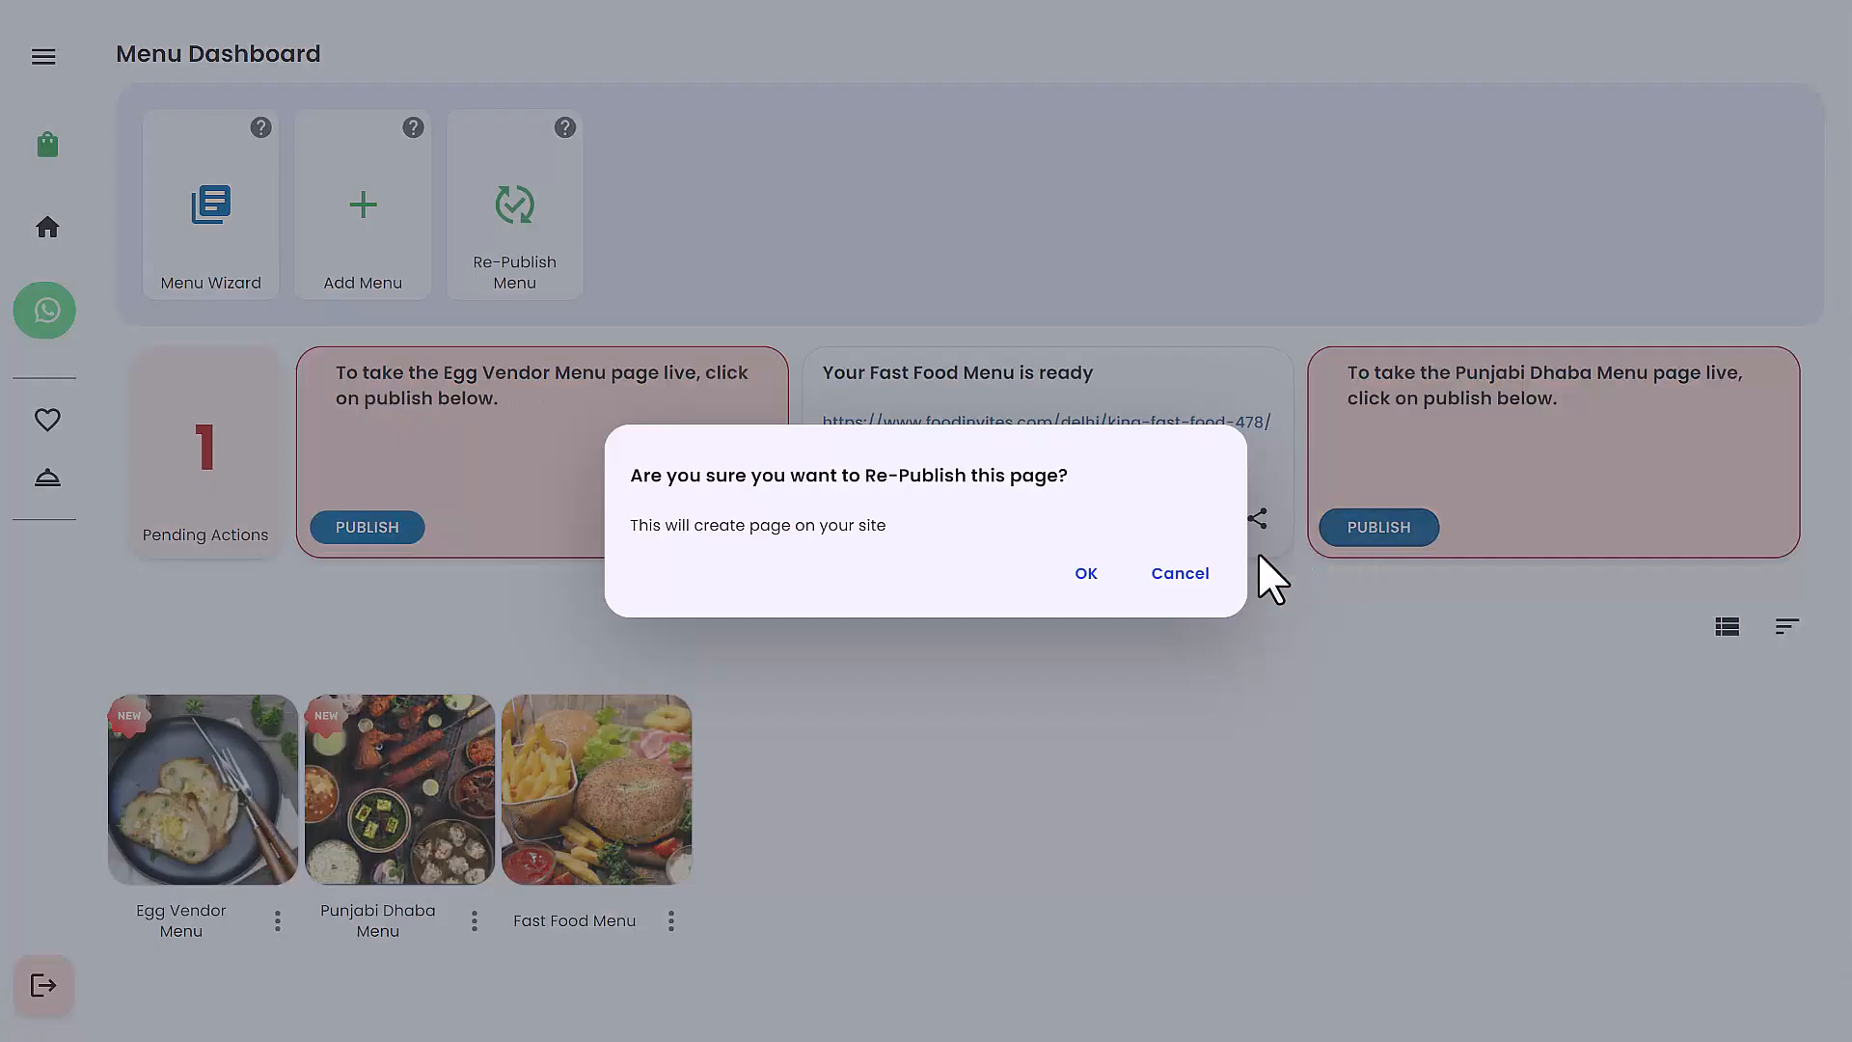
{"action": "left_click", "coordinate": [1113, 579]}
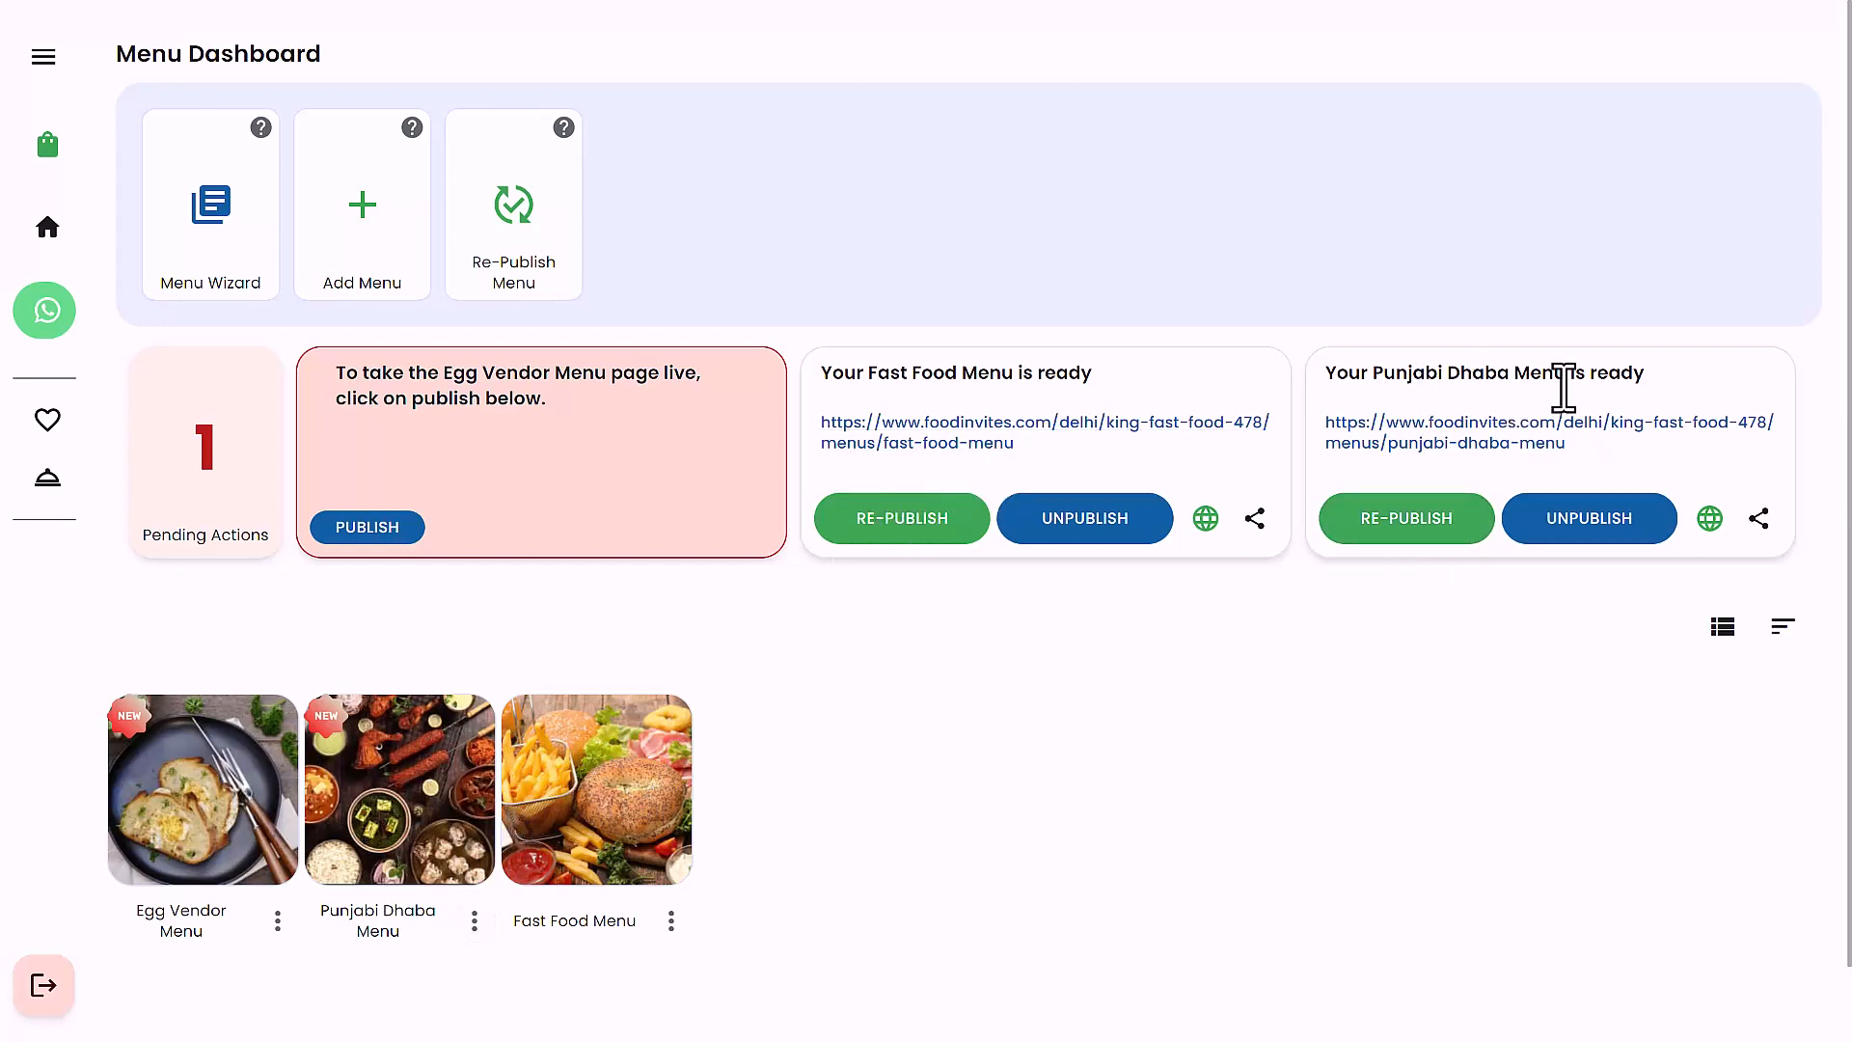
Open the QR code of the Punjabi Dhaba Menu and view its QR variations
{"action": "left_click", "coordinate": [474, 921]}
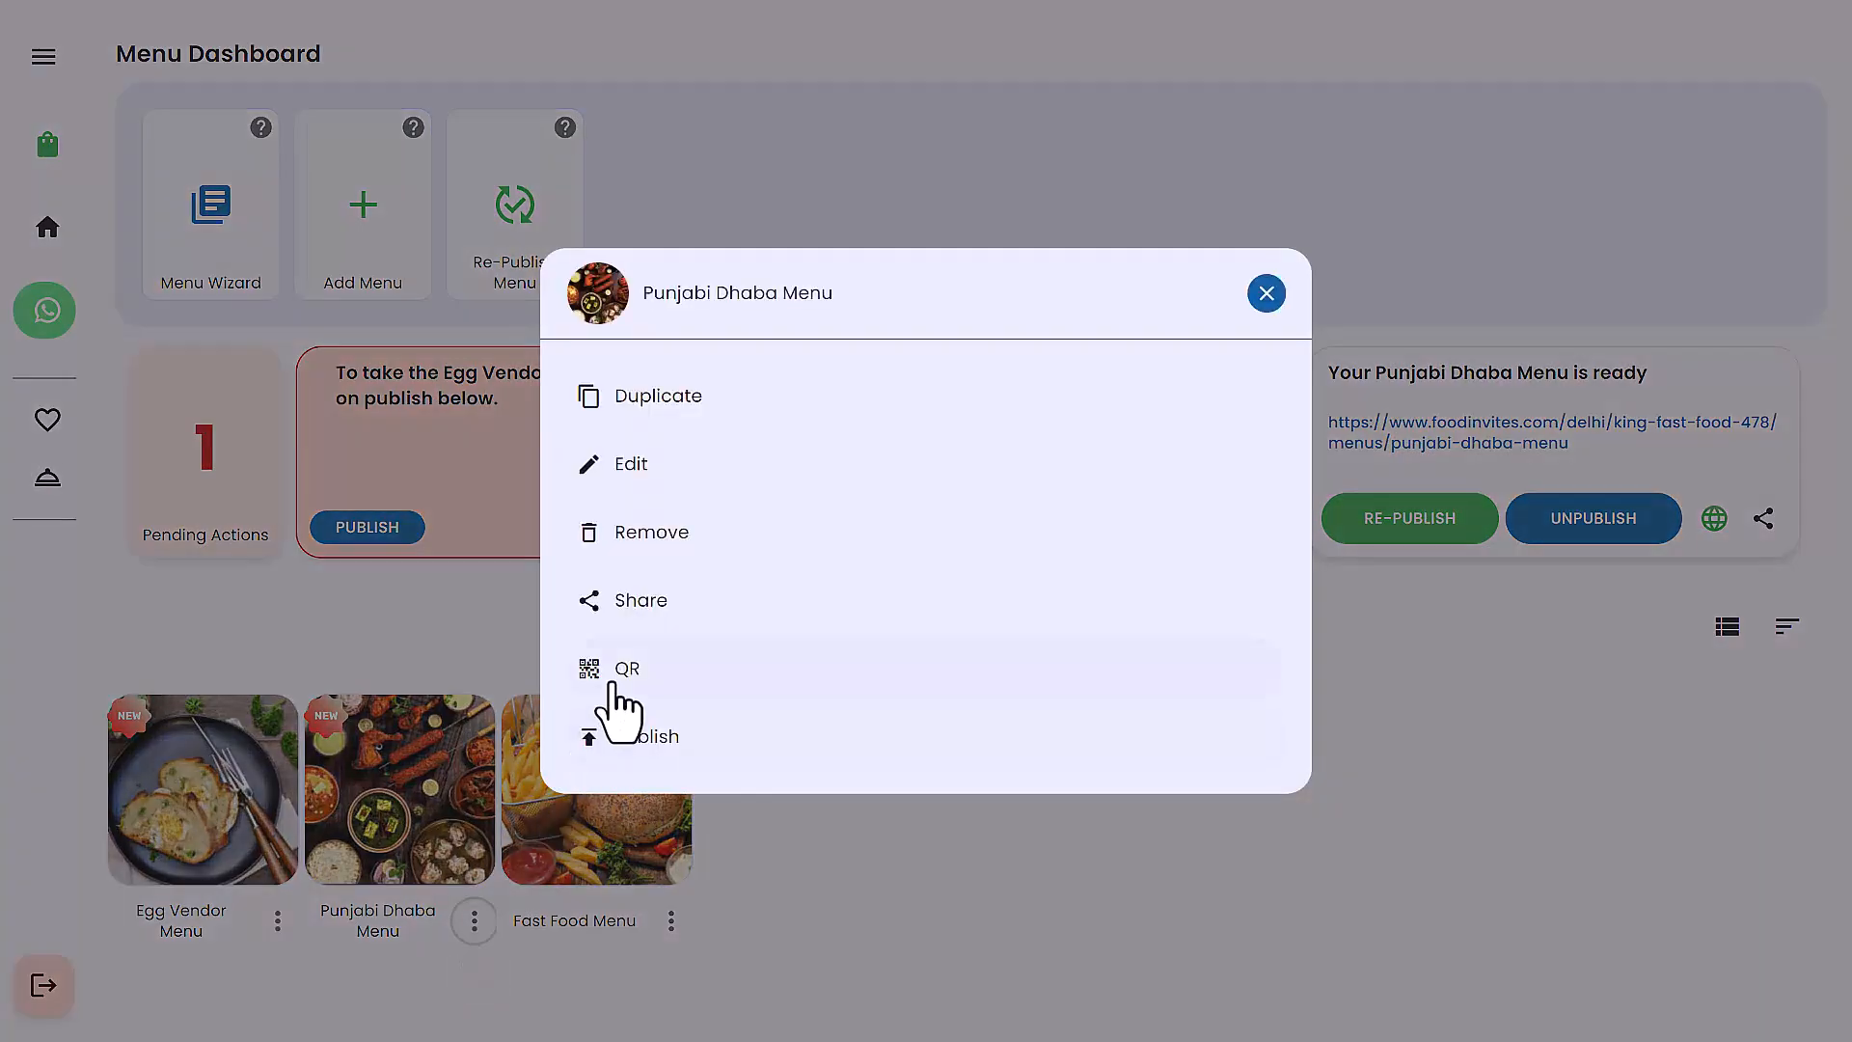
{"action": "left_click", "coordinate": [612, 687]}
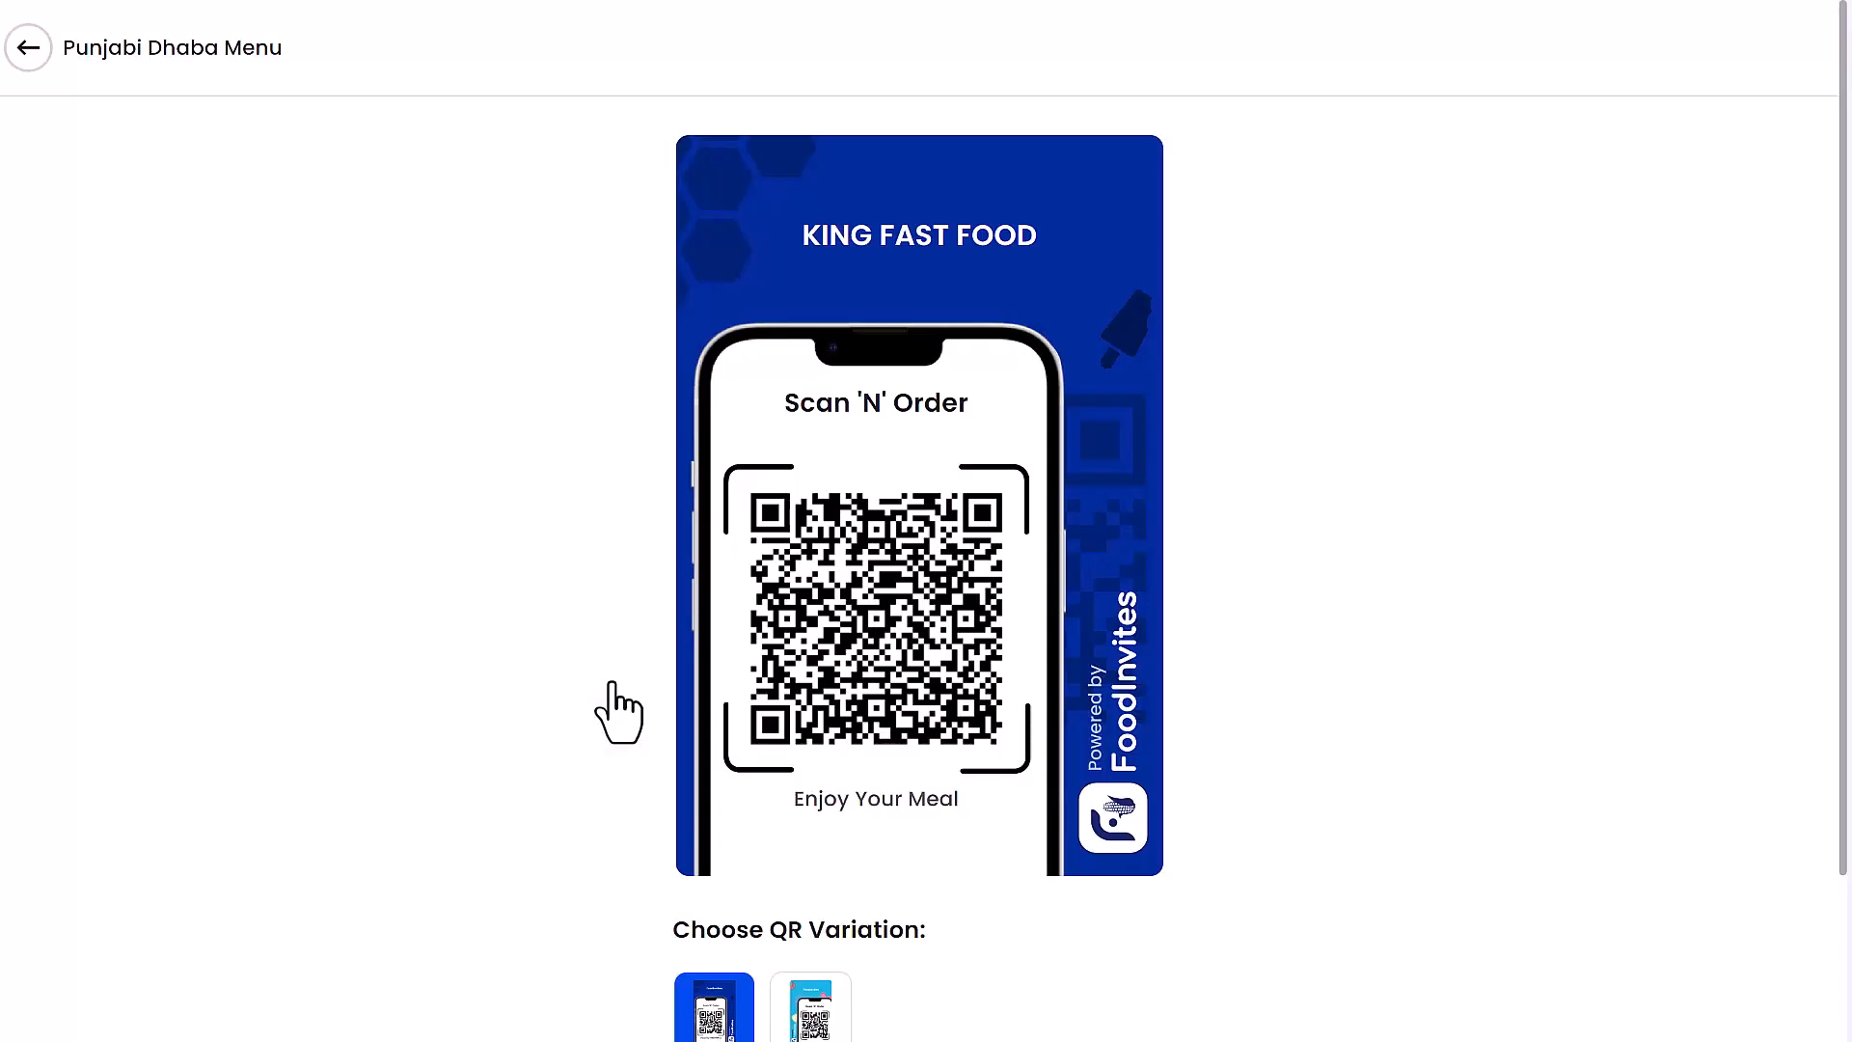
{"action": "scroll", "coordinate": [711, 772], "scroll_direction": "down", "scroll_amount": 2}
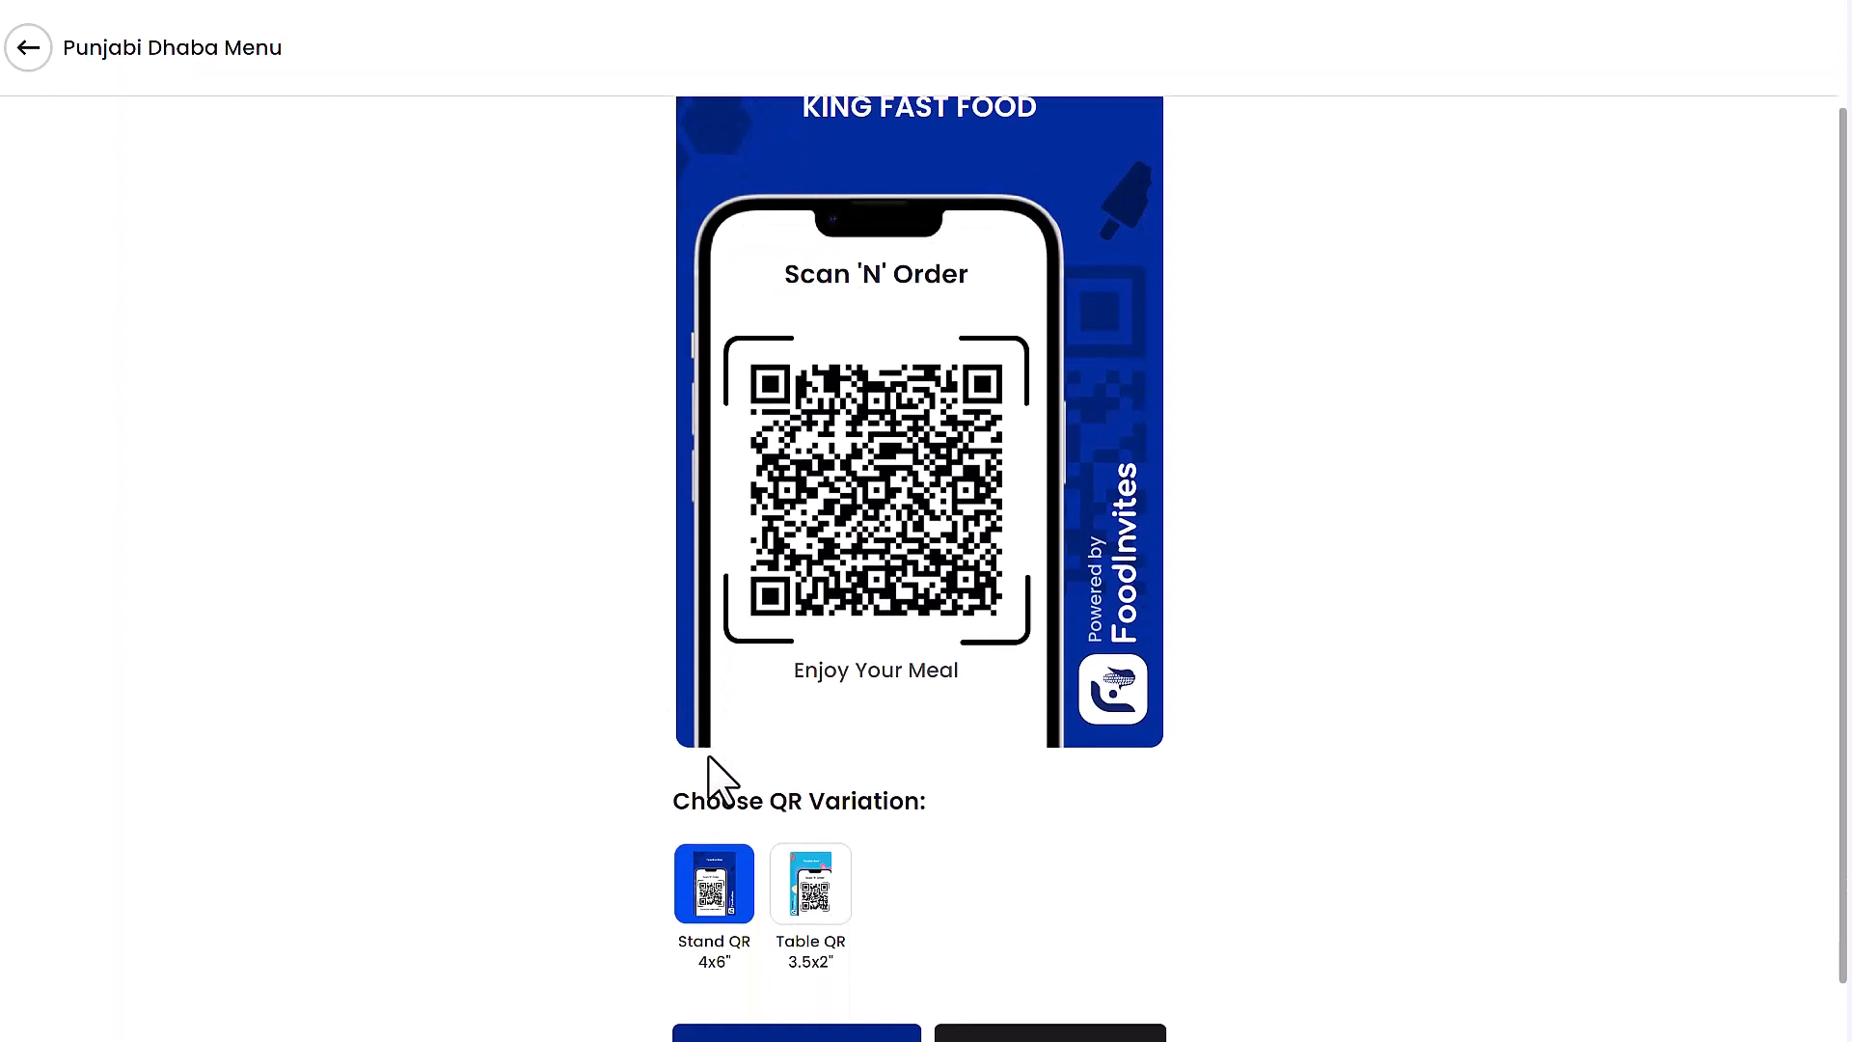